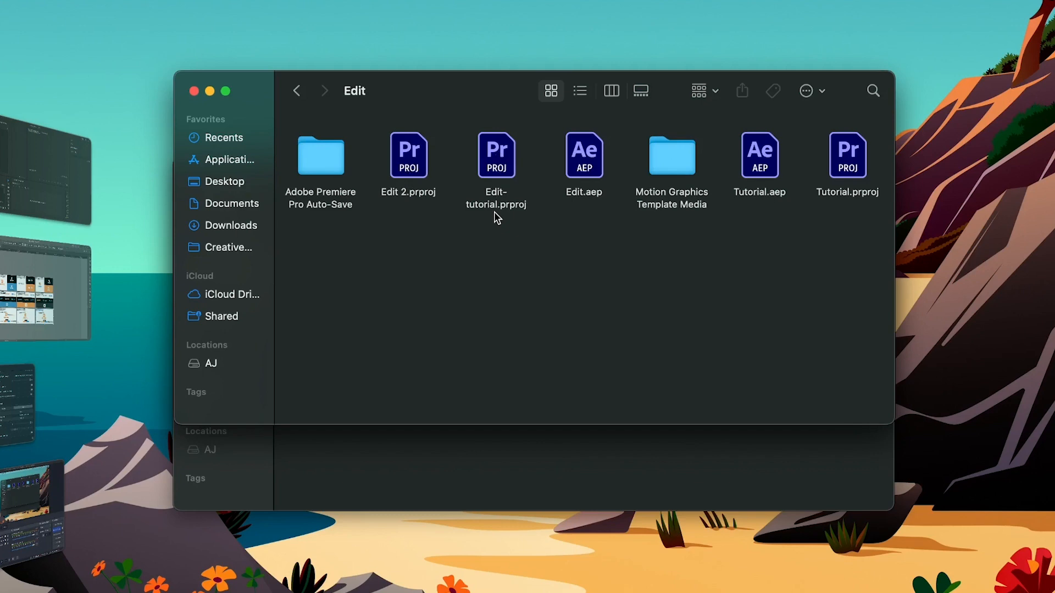
# - Open the Edit-tutorial.prproj project and import audio.m4a and video.MOV into its Footage bin
pyautogui.doubleClick(497, 174)
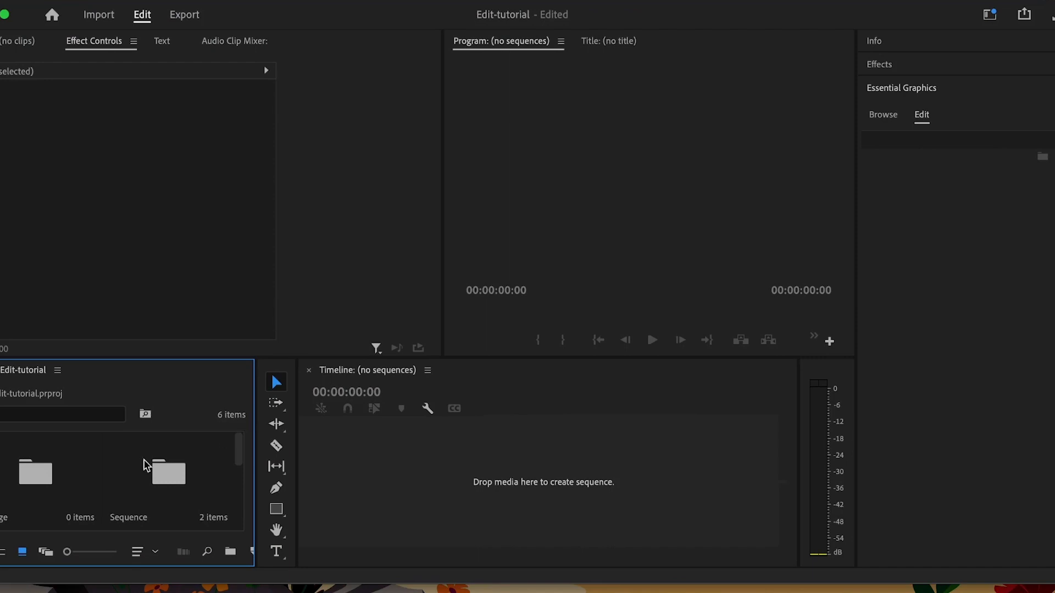
pyautogui.click(42, 474)
pyautogui.doubleClick(42, 470)
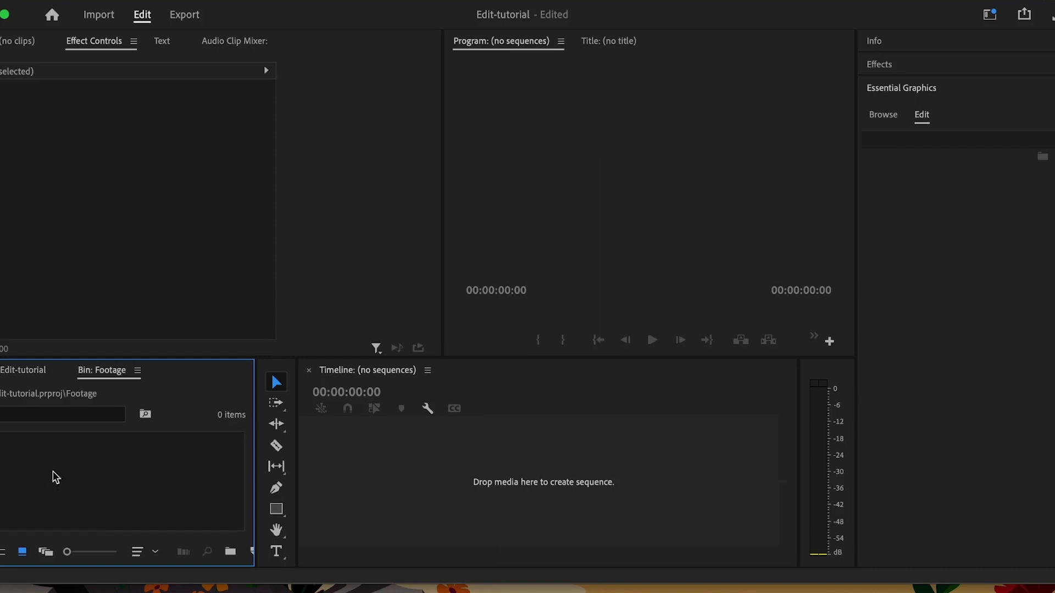
pyautogui.doubleClick(166, 492)
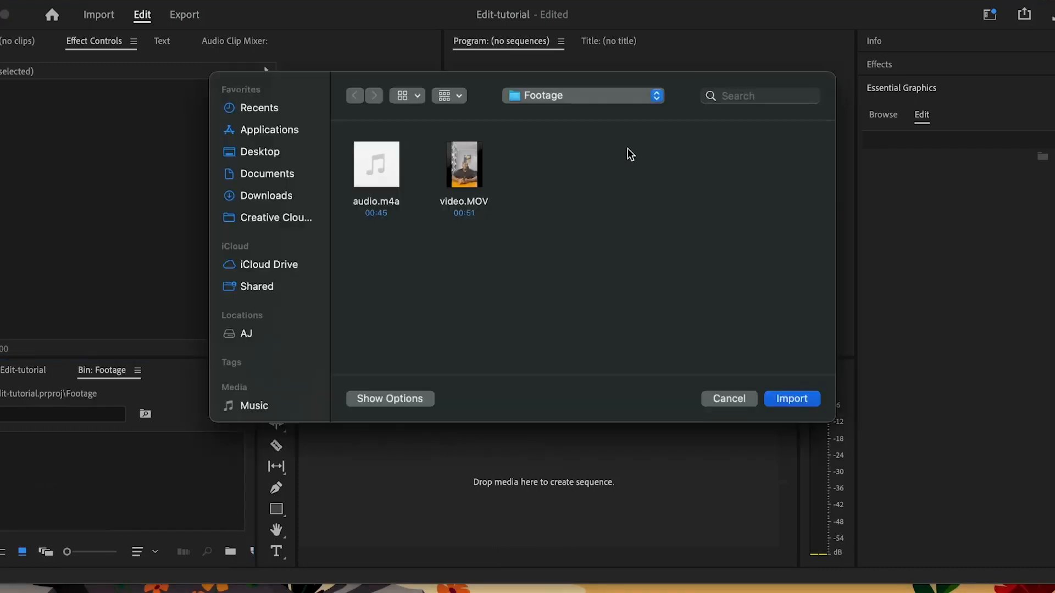
pyautogui.moveTo(595, 198); pyautogui.dragTo(345, 175)
pyautogui.click(783, 400)
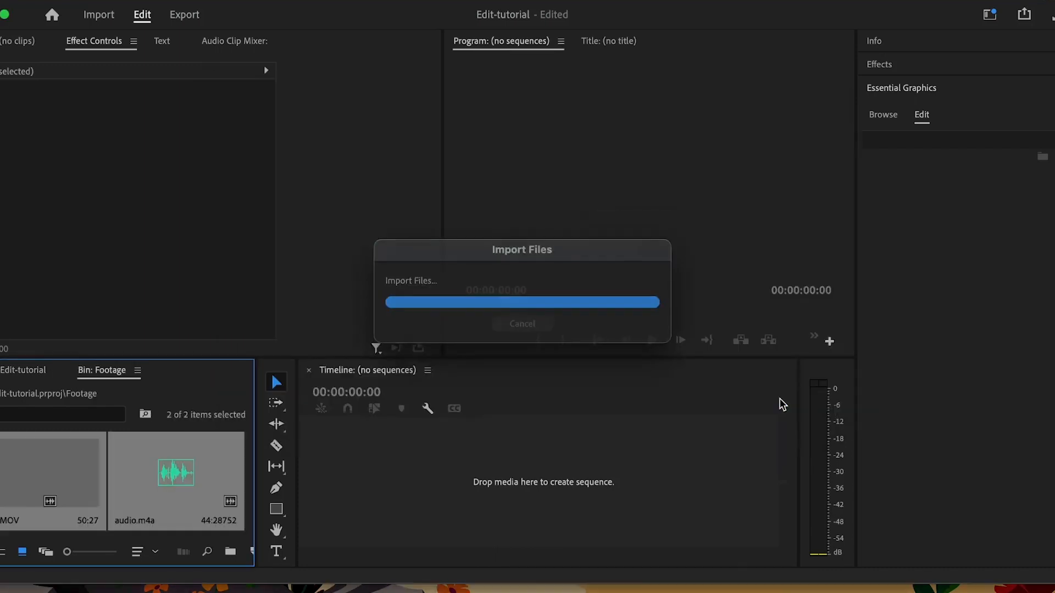
# - Review the Edit sequence's settings in the Sequence bin, including timebase and frame size
pyautogui.click(23, 370)
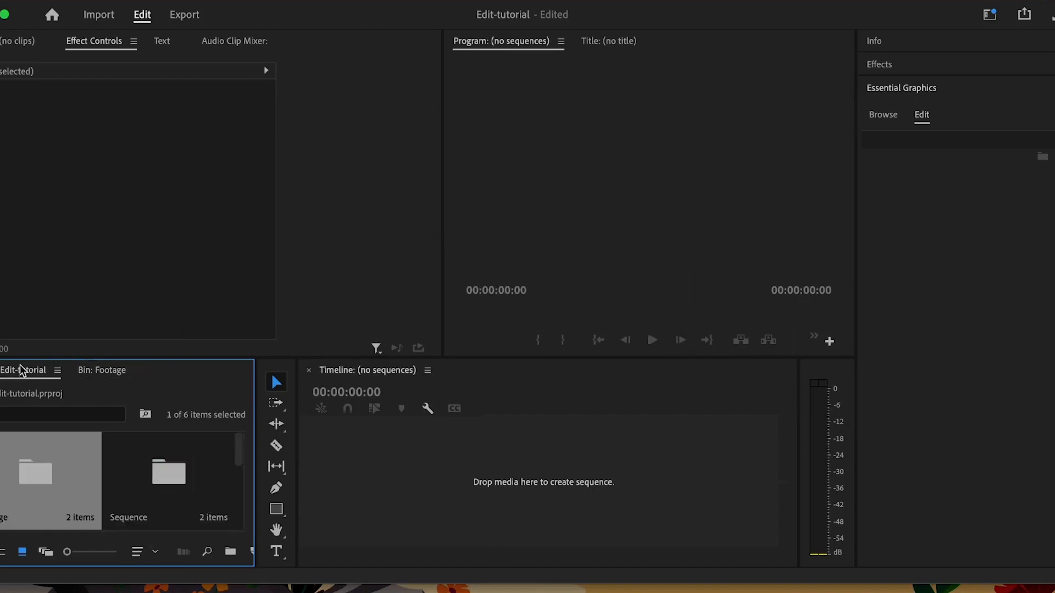
pyautogui.click(160, 485)
pyautogui.doubleClick(161, 486)
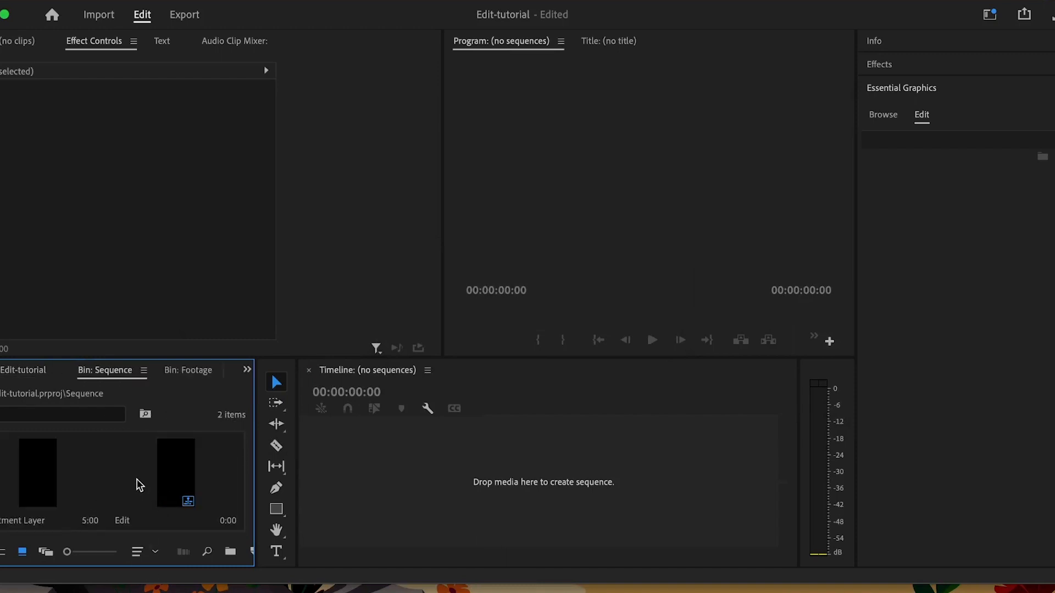
pyautogui.doubleClick(61, 476)
pyautogui.click(178, 470)
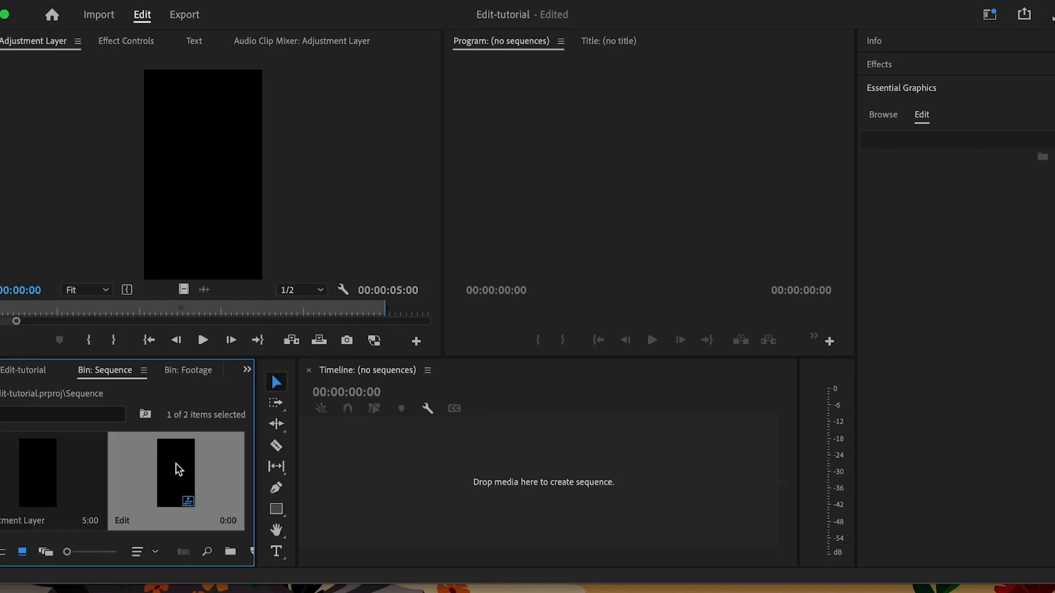
pyautogui.rightClick(178, 469)
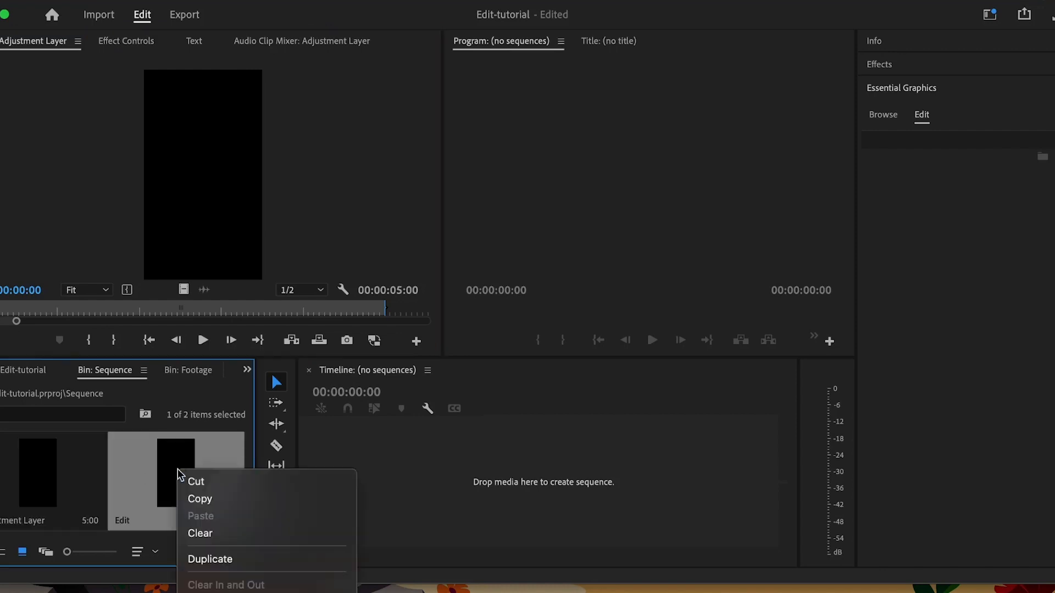
pyautogui.click(234, 551)
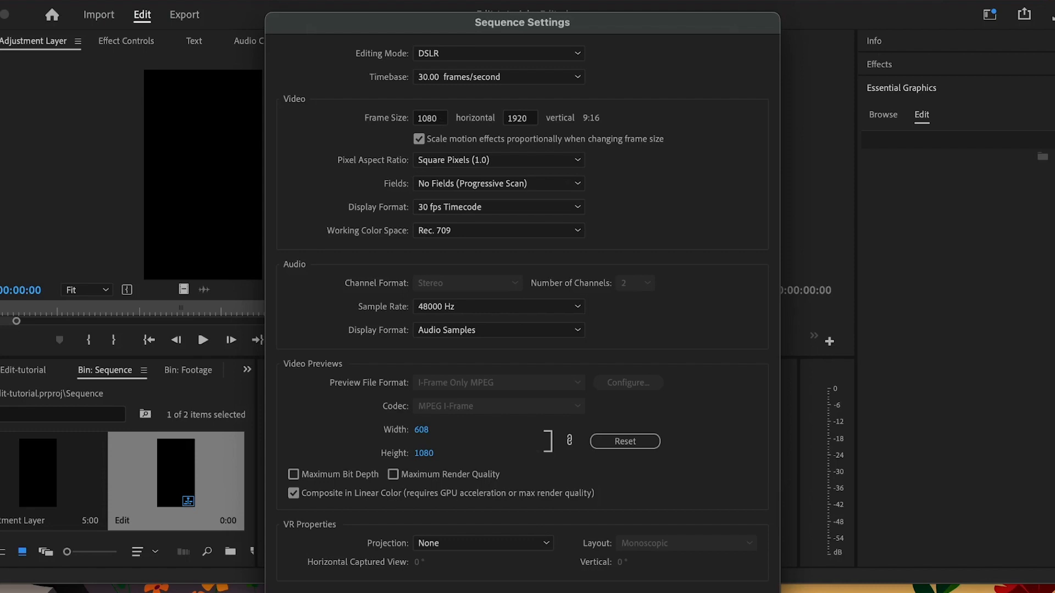
pyautogui.press('Return')
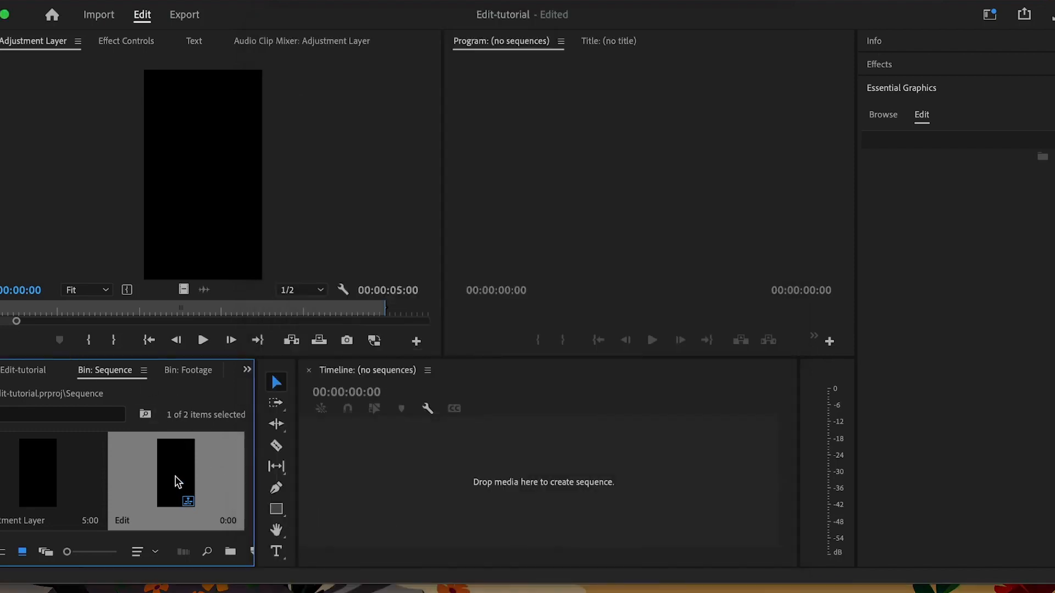
# - Open the Edit sequence and place video.MOV on V1 and audio.m4a on A2, keeping the existing sequence settings
pyautogui.doubleClick(177, 482)
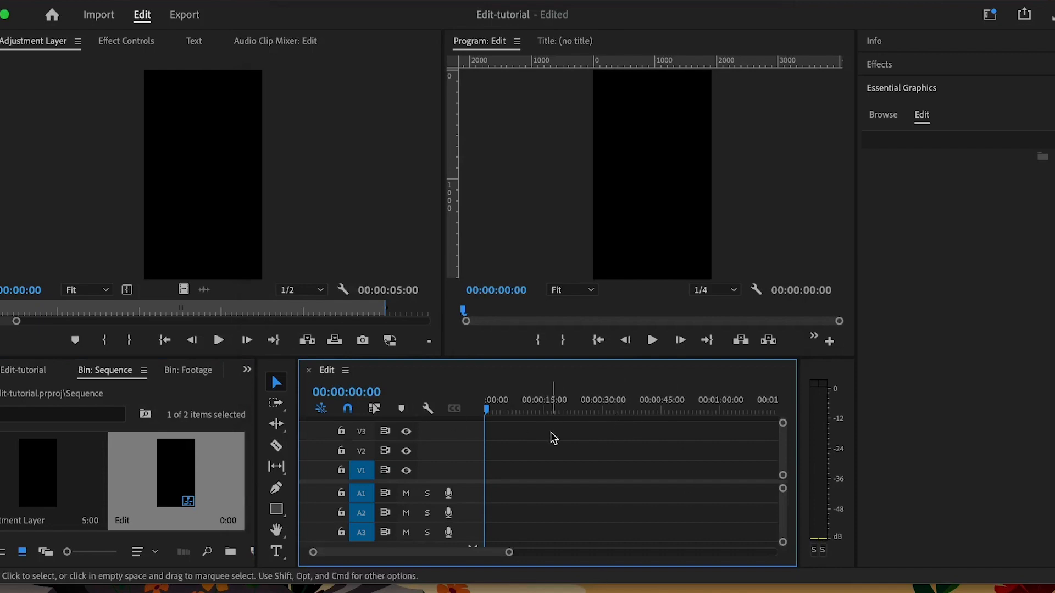
pyautogui.click(177, 371)
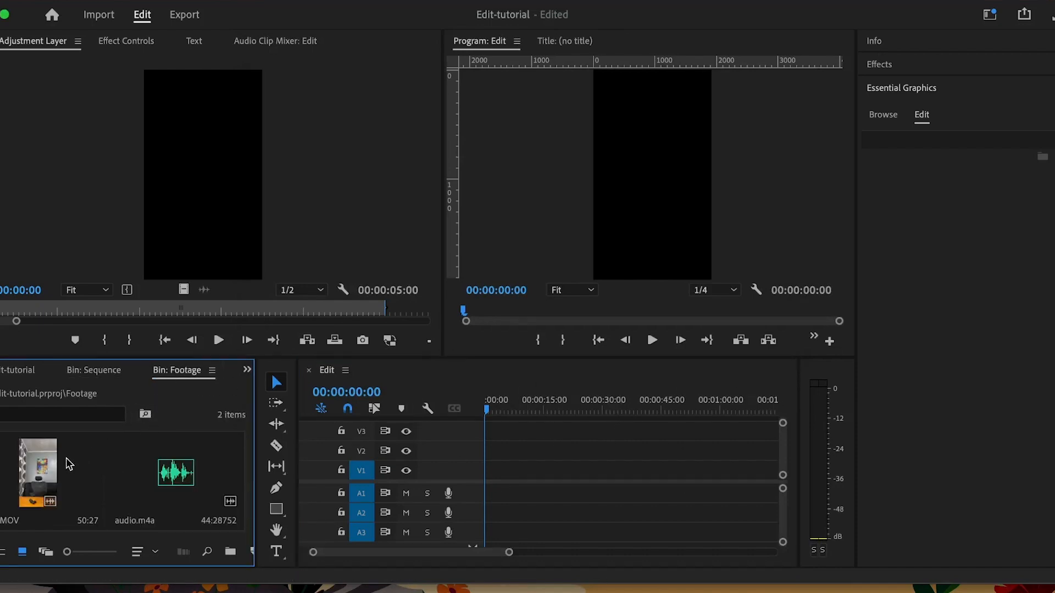
pyautogui.click(42, 458)
pyautogui.moveTo(43, 462); pyautogui.dragTo(430, 468)
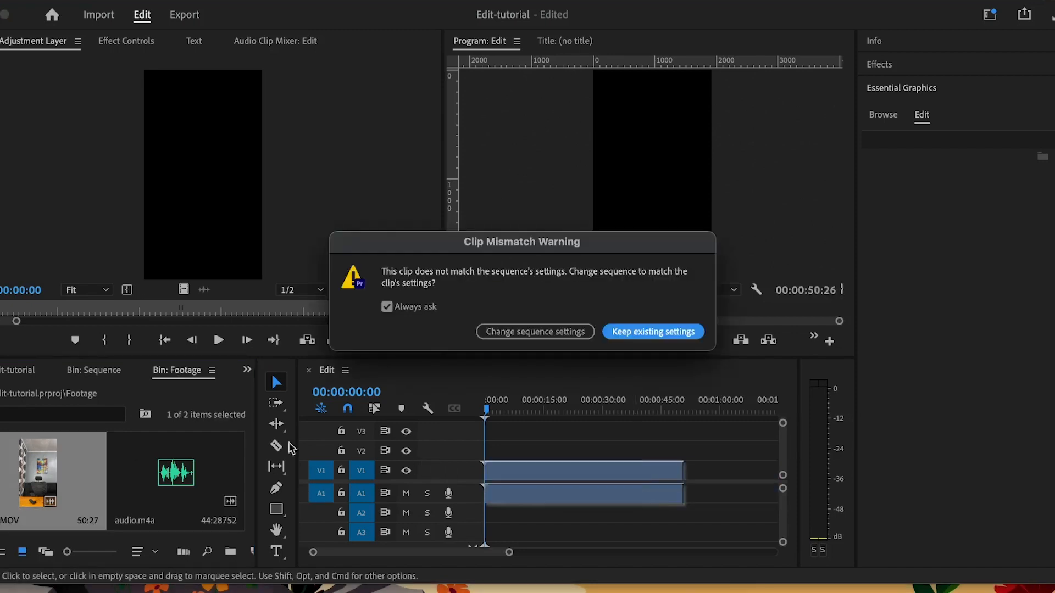
pyautogui.click(644, 333)
pyautogui.moveTo(176, 473); pyautogui.dragTo(489, 518)
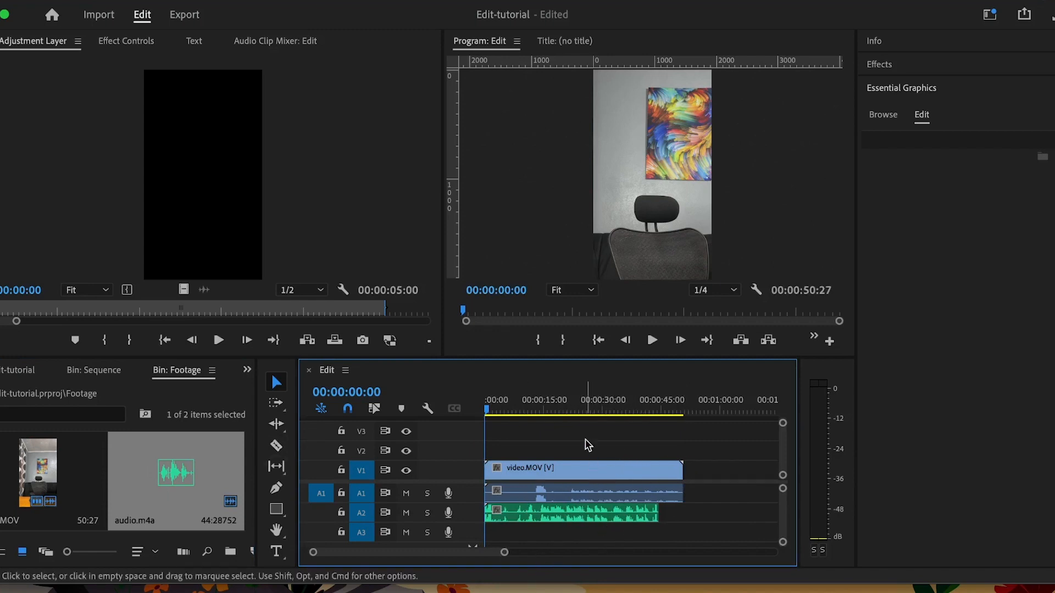
# - Synchronize the video.MOV and audio.m4a clips by audio, using track channel 2
pyautogui.moveTo(607, 442); pyautogui.dragTo(540, 524)
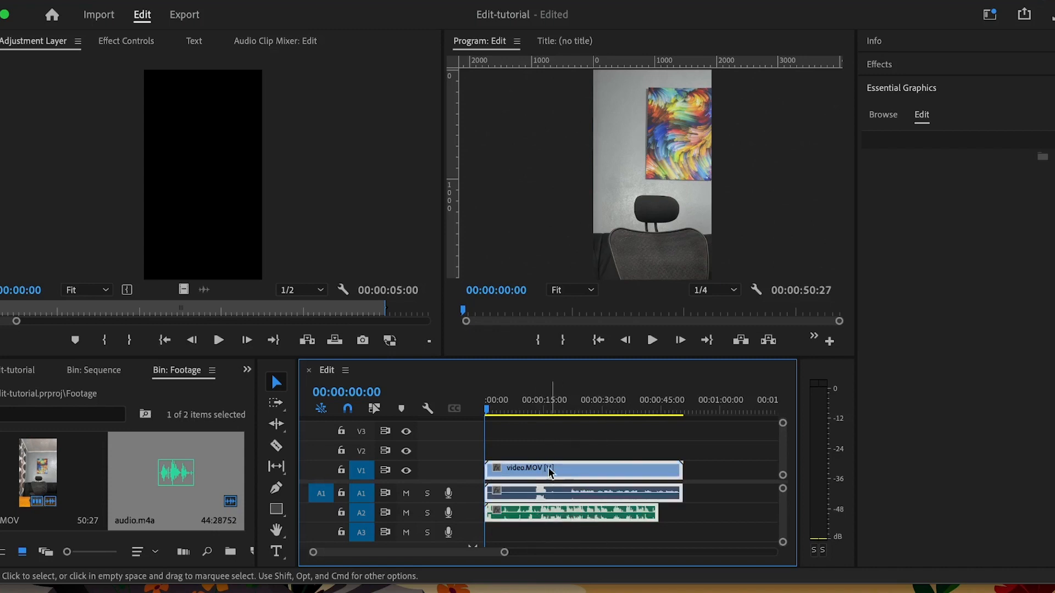
pyautogui.rightClick(548, 468)
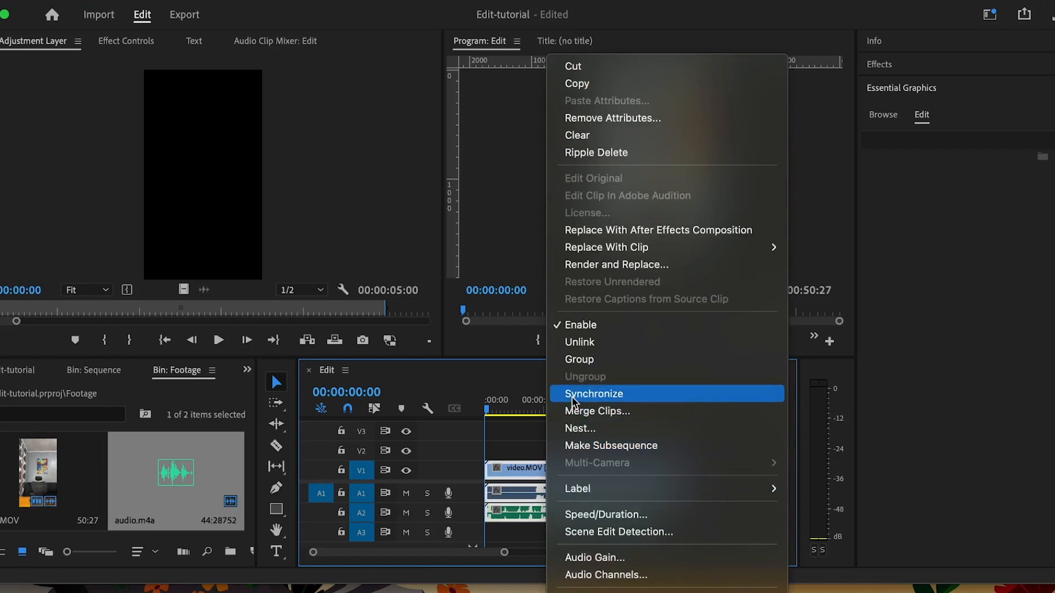
pyautogui.click(574, 400)
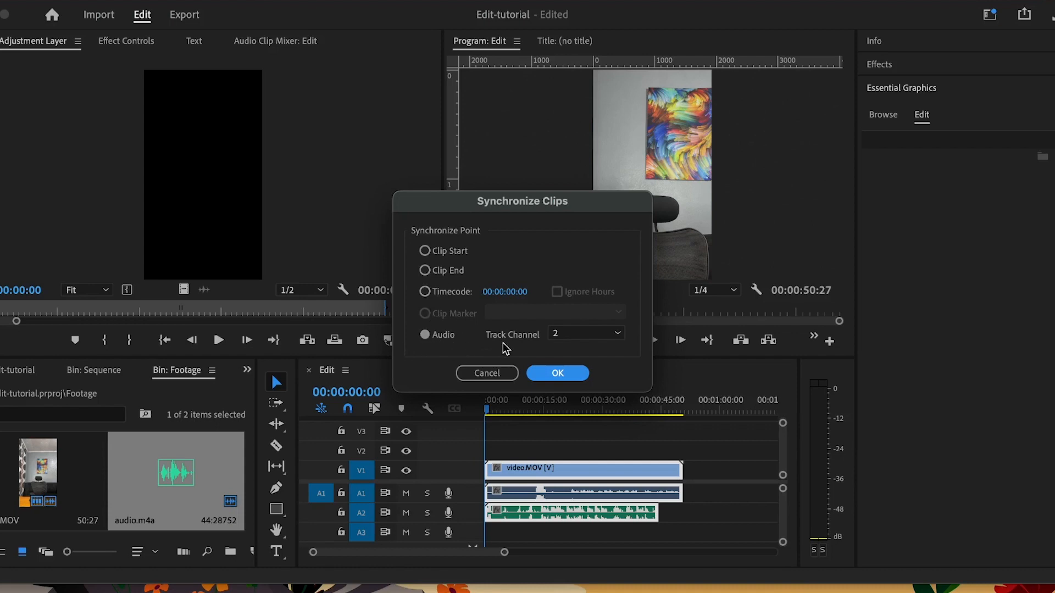
pyautogui.click(569, 335)
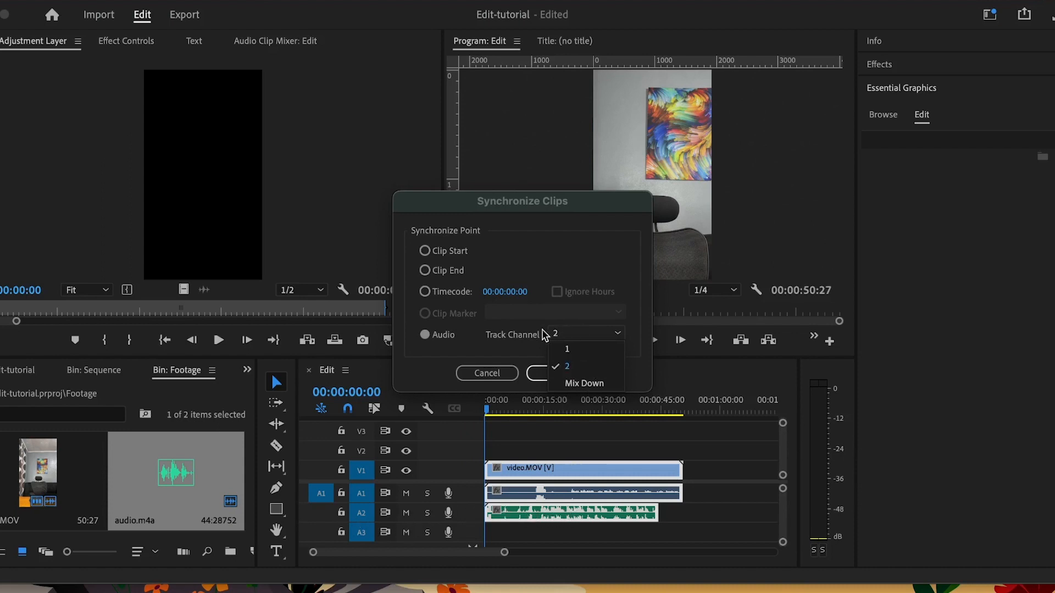
pyautogui.click(509, 345)
pyautogui.click(558, 375)
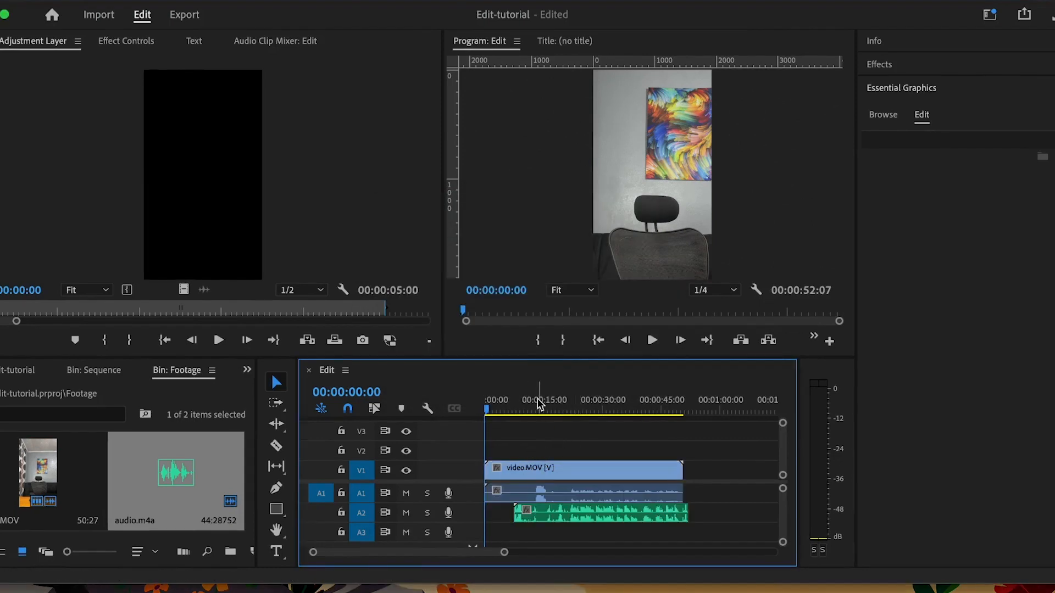
# - Ripple-trim the footage from 00:00:07:18 up to 00:00:22:06 and ripple-delete the leftover opening segment of video.MOV
pyautogui.moveTo(534, 401)
pyautogui.mouseDown()
pyautogui.moveTo(572, 403)
pyautogui.moveTo(537, 402)
pyautogui.mouseUp()
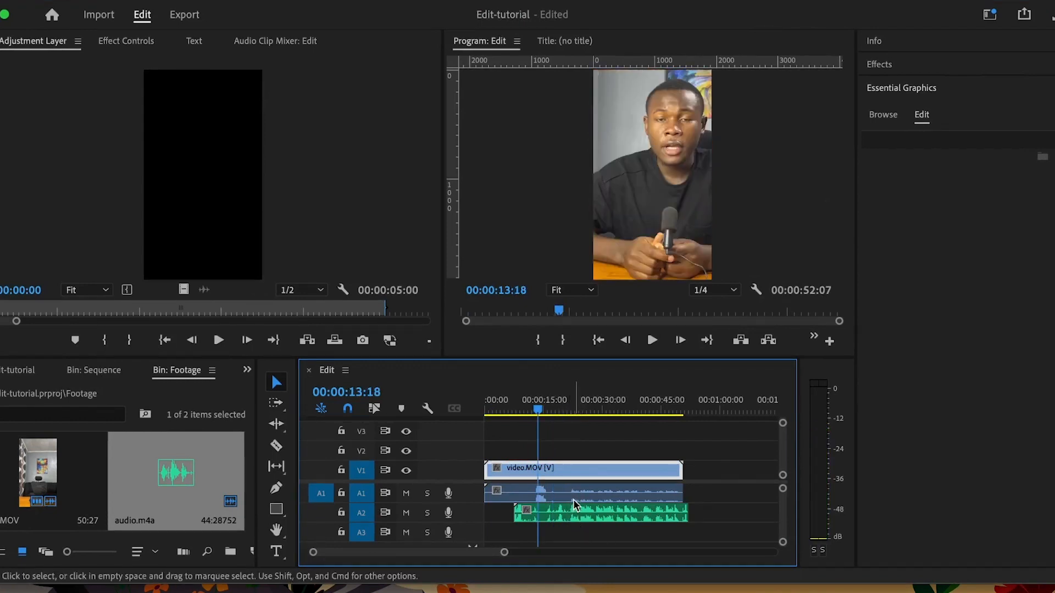
pyautogui.press('Up')
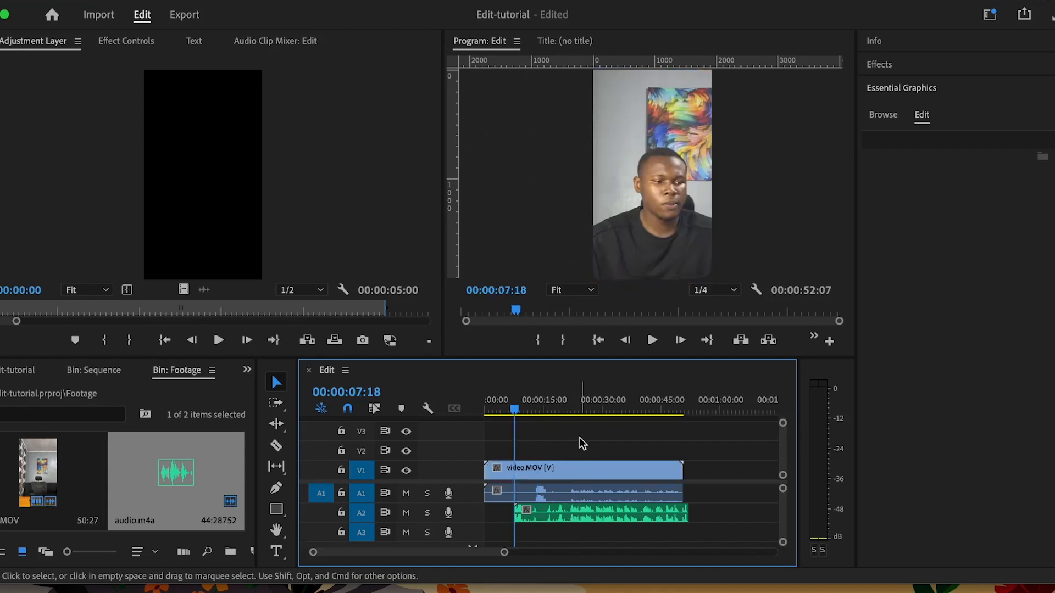
pyautogui.moveTo(593, 405); pyautogui.dragTo(572, 405)
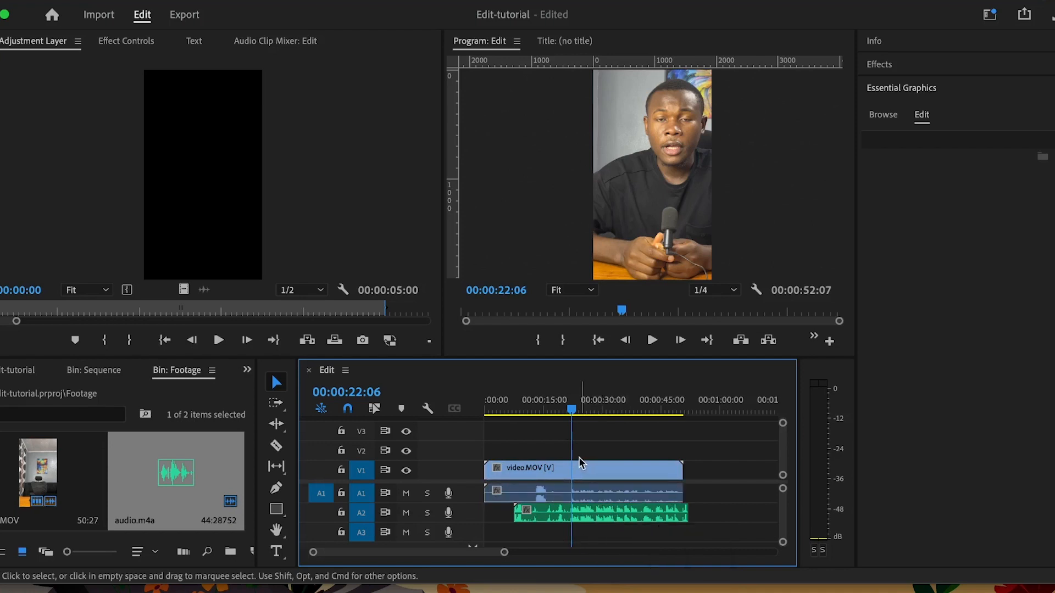
pyautogui.press('q')
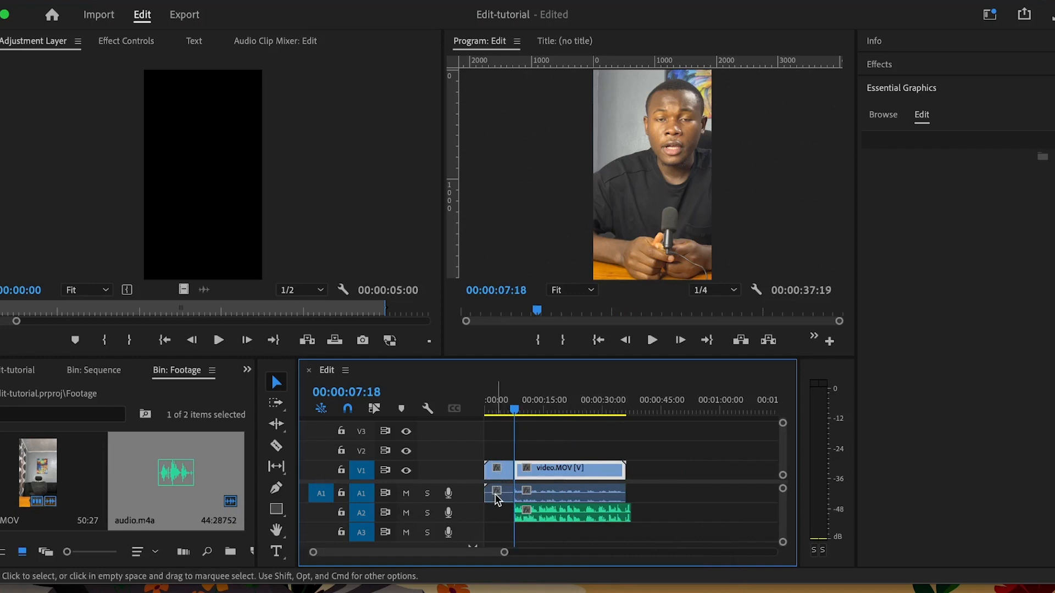
pyautogui.moveTo(502, 444); pyautogui.dragTo(488, 512)
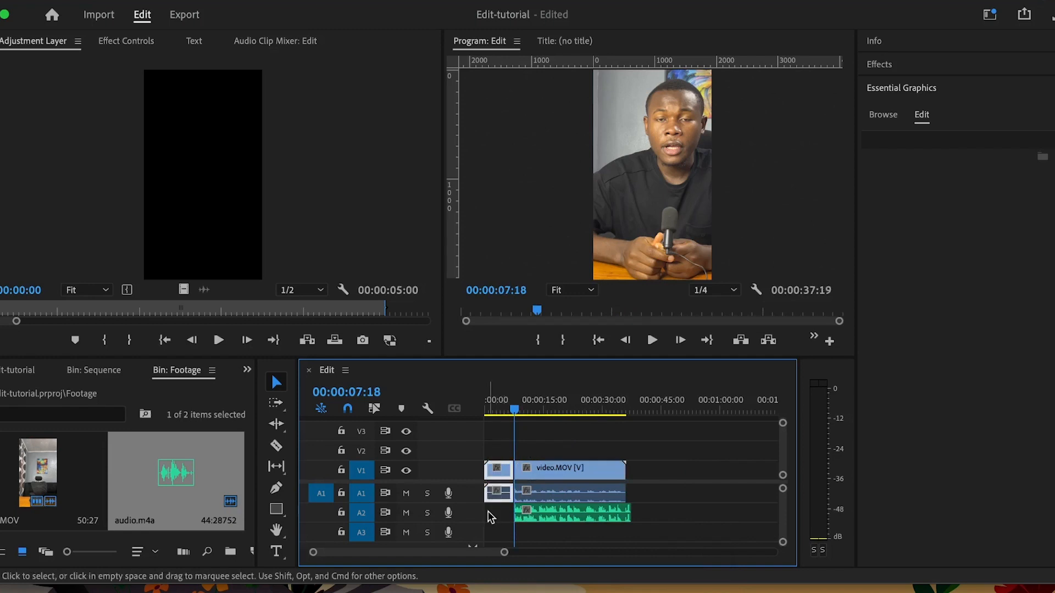
pyautogui.hotkey('shift', 'Delete')
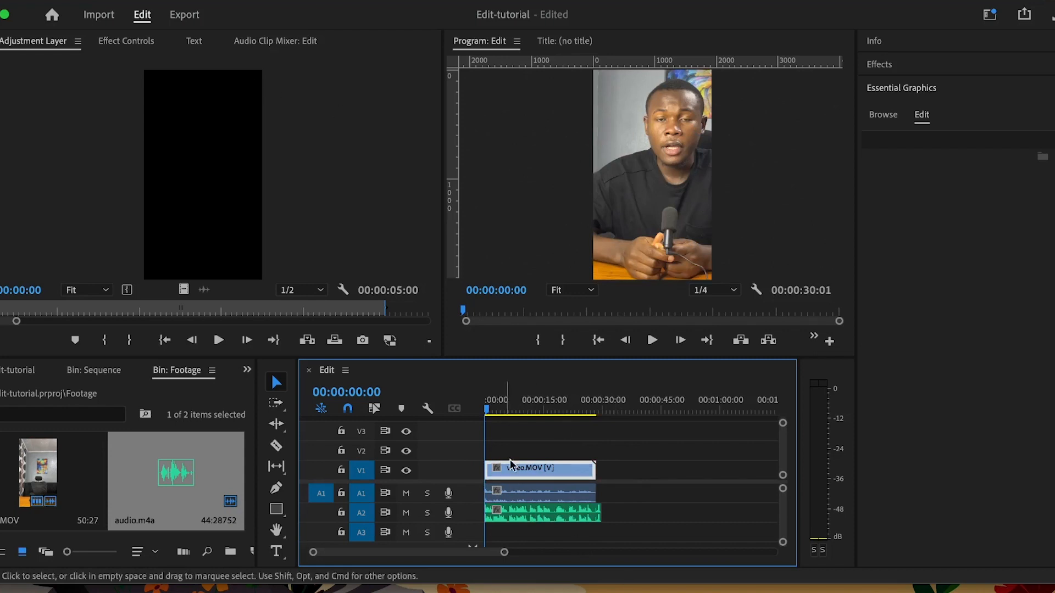
# - Reframe the video clip on V1 with scale 83 and horizontal position 430
pyautogui.click(112, 41)
pyautogui.moveTo(125, 122); pyautogui.dragTo(190, 115)
# - Replace the camera audio on A1 by moving the audio.m4a clip up from A2
pyautogui.click(517, 495)
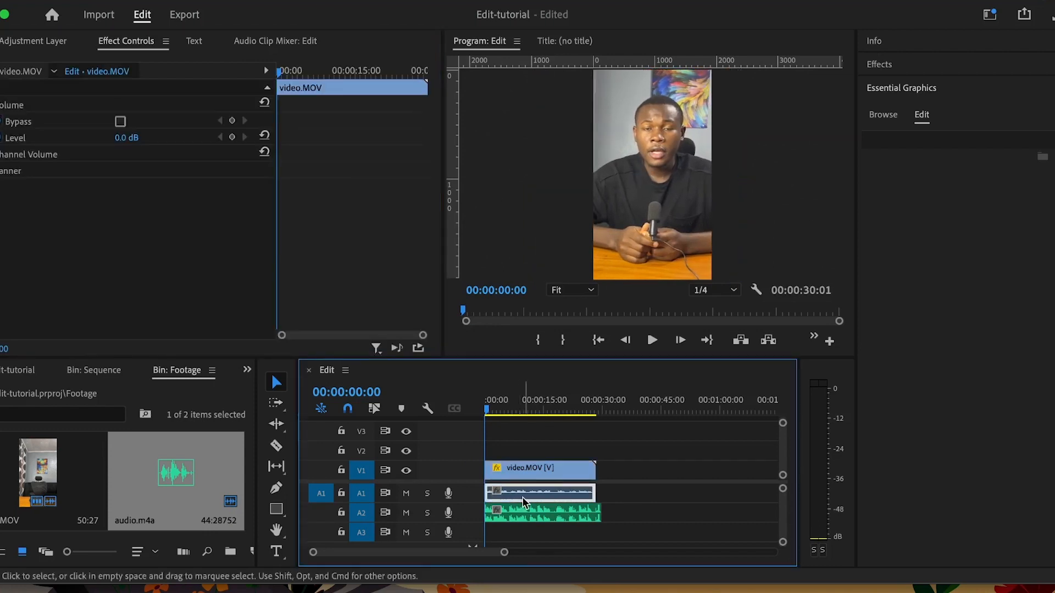
pyautogui.click(577, 514)
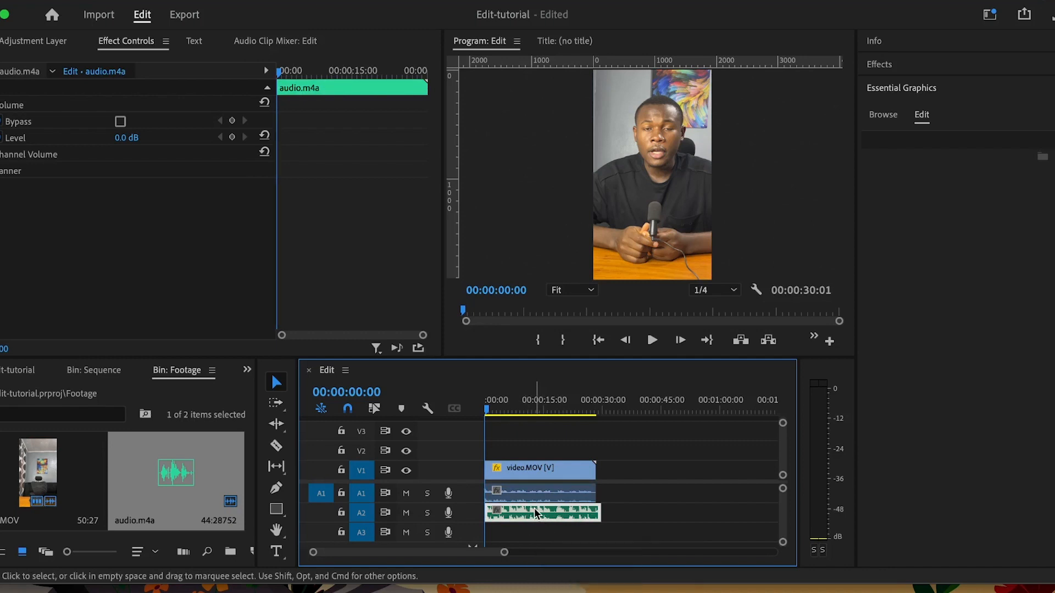
pyautogui.hotkey('alt', 'Up')
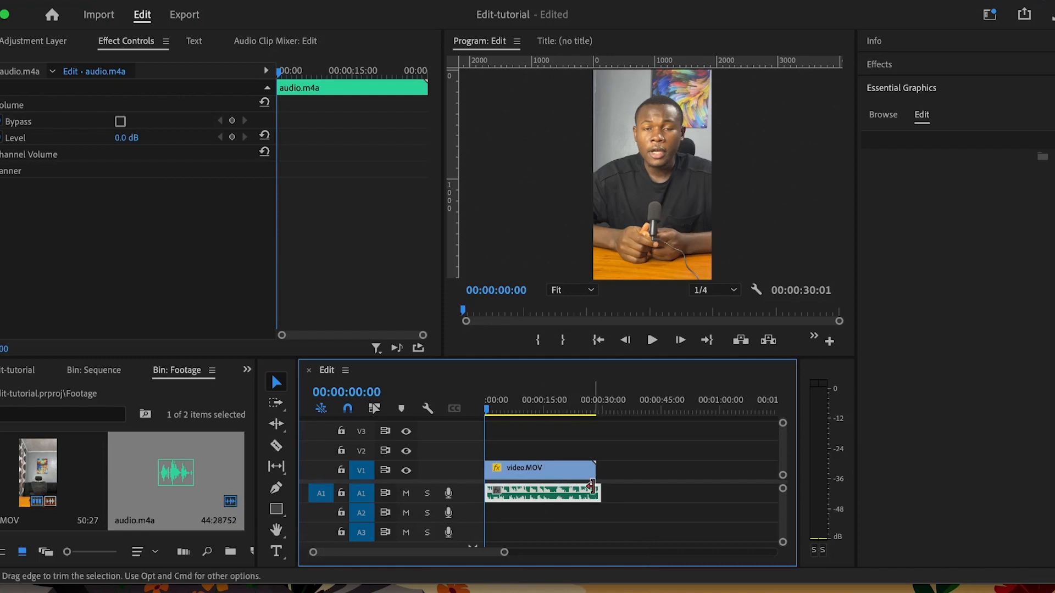
pyautogui.click(546, 526)
# - Split the video and audio clips on all tracks at 00:00:17:14
pyautogui.press('=')
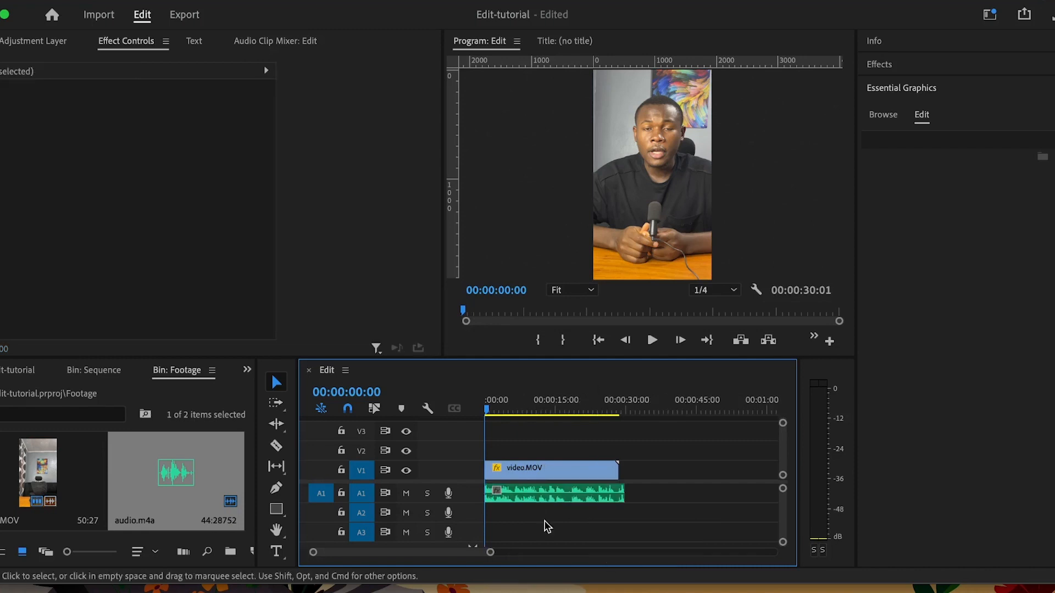
pyautogui.click(514, 418)
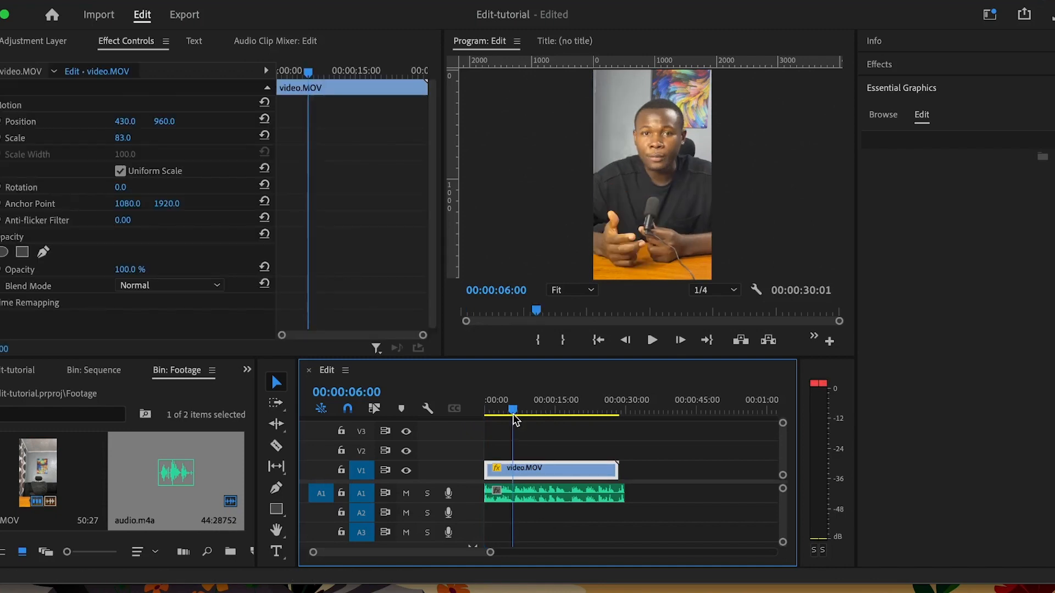
pyautogui.moveTo(563, 407); pyautogui.dragTo(570, 411)
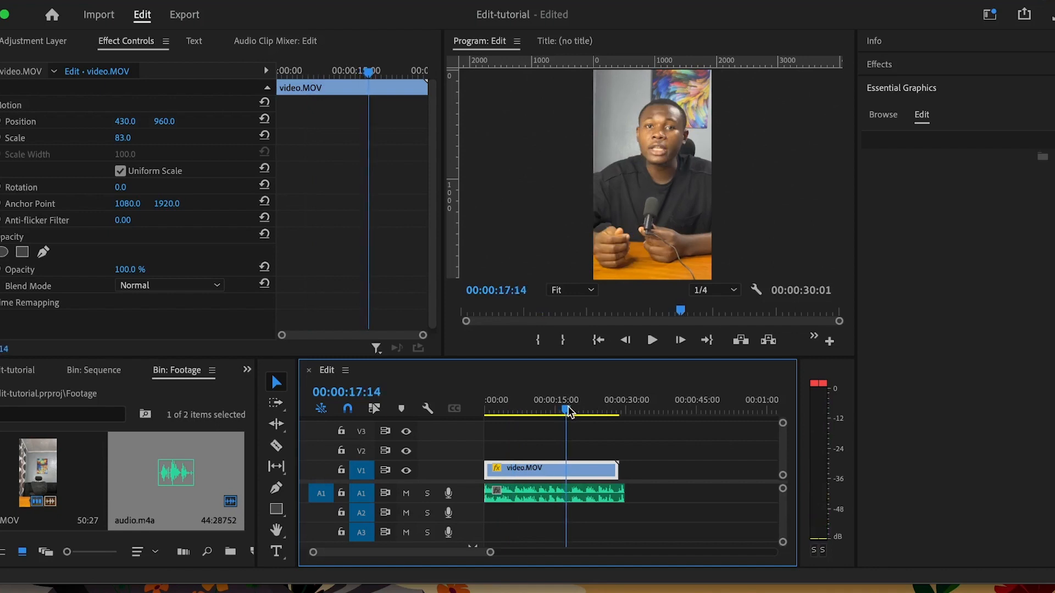
pyautogui.press('c')
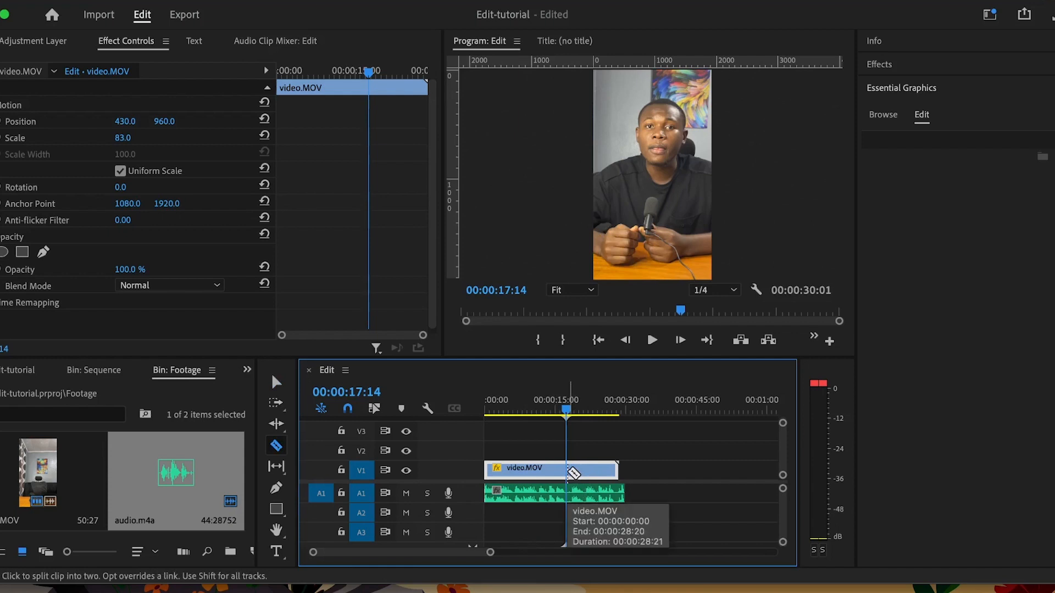
pyautogui.press('shift')
pyautogui.keyDown('shift'); pyautogui.click(571, 472); pyautogui.keyUp('shift')
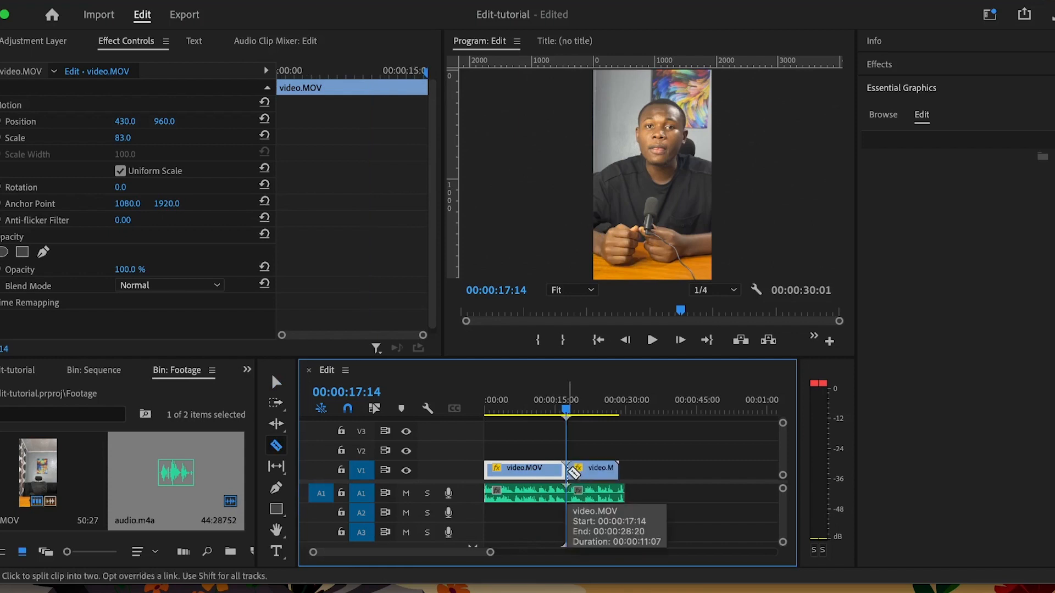
pyautogui.press('v')
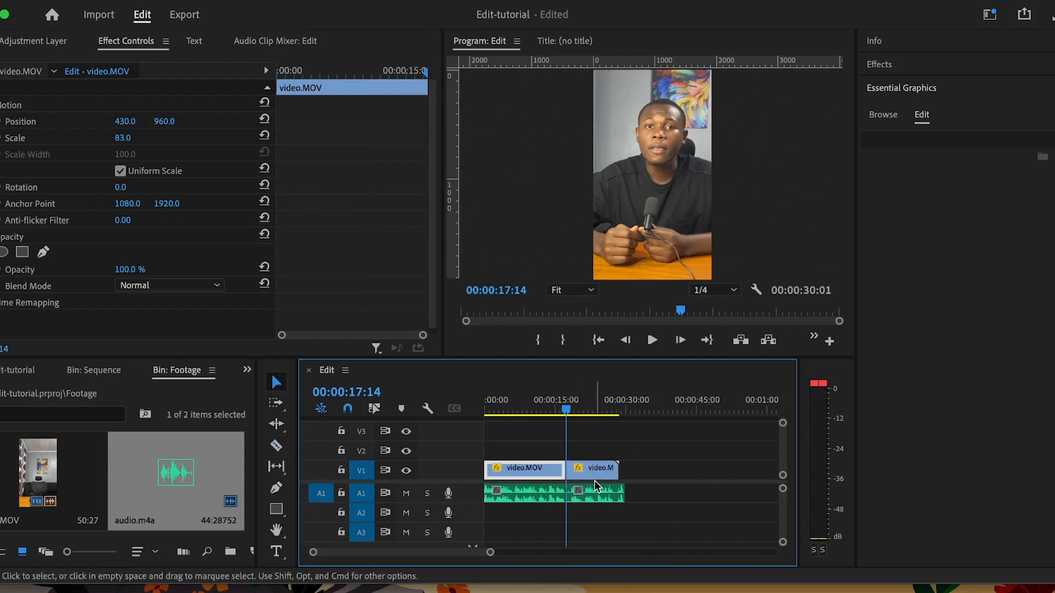
# - Try moving the second segment of the video clip, and undo the change
pyautogui.moveTo(604, 473); pyautogui.dragTo(603, 457)
pyautogui.press('super+z')
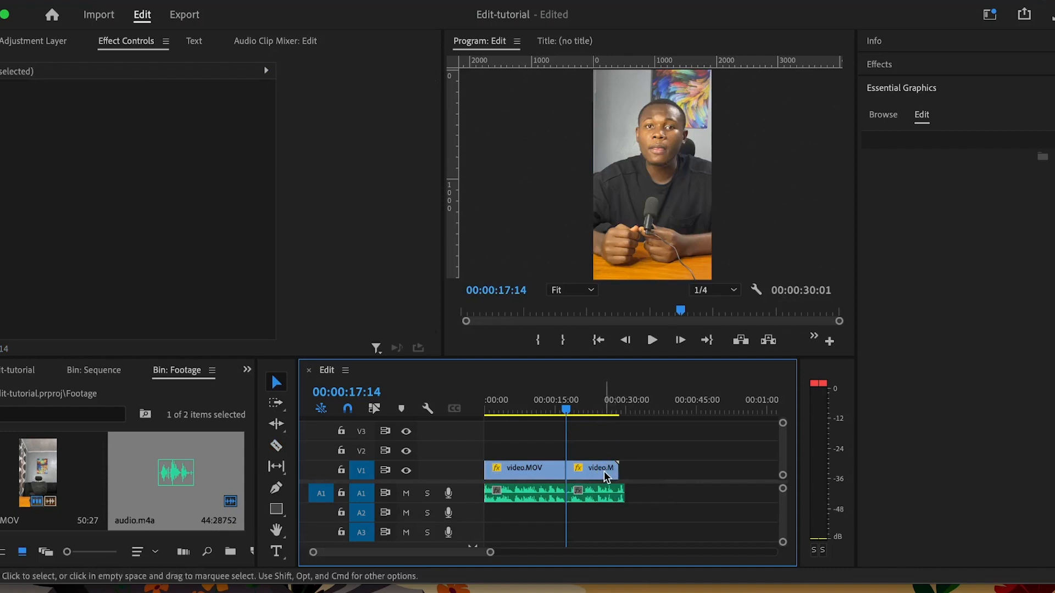
# - Try ripple-trimming the start of the second segment up to 00:00:21:09, and undo the trim
pyautogui.moveTo(576, 409); pyautogui.dragTo(586, 411)
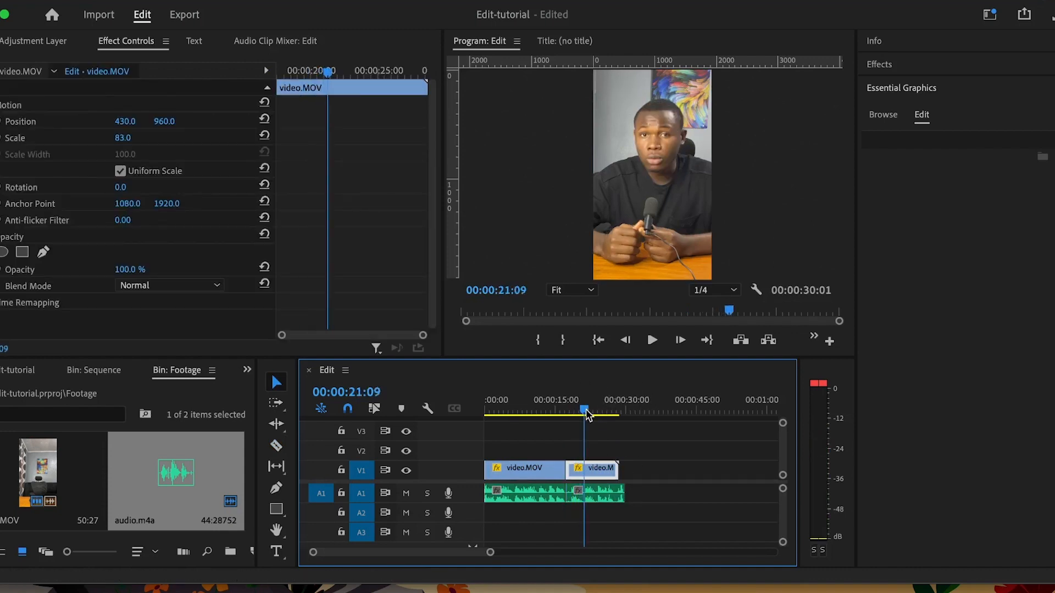
pyautogui.press('q')
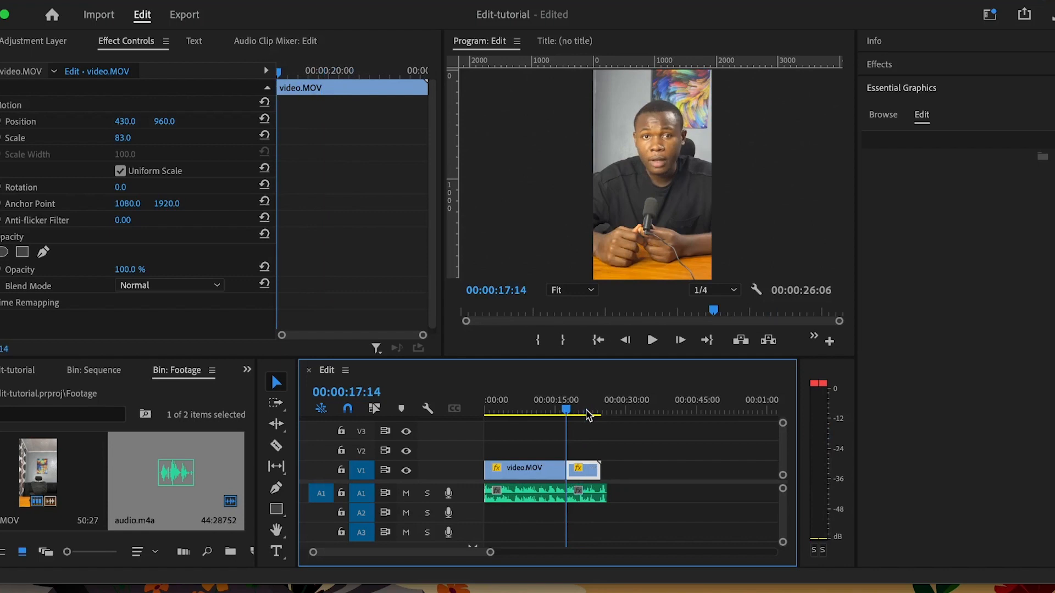
pyautogui.press('super+z')
# - Ripple-trim the second segment, removing its start up to 00:00:20:29 and its end after the new 00:00:23:29 position
pyautogui.click(572, 410)
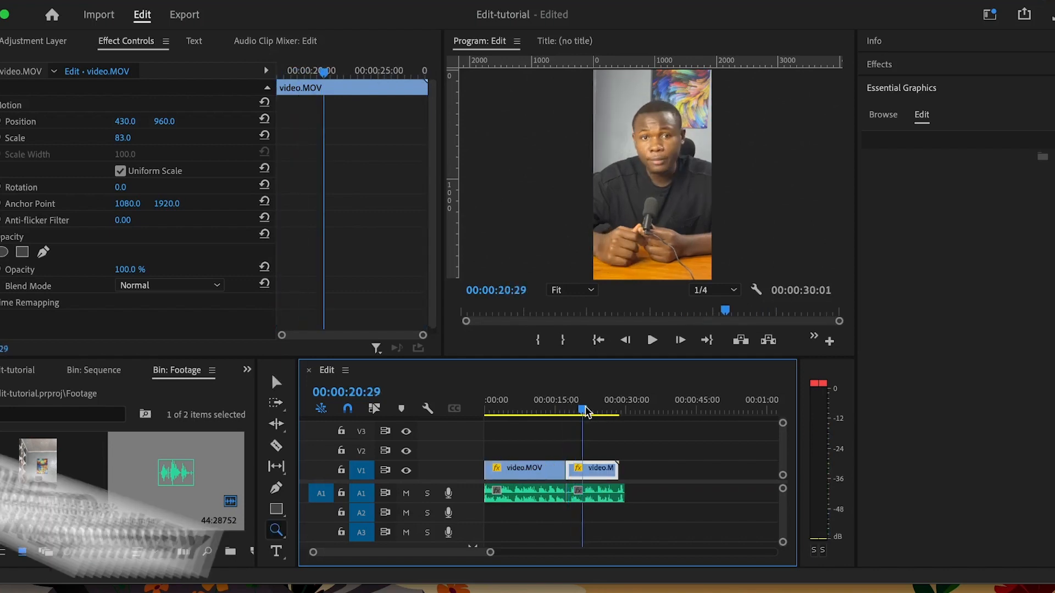
pyautogui.press('q')
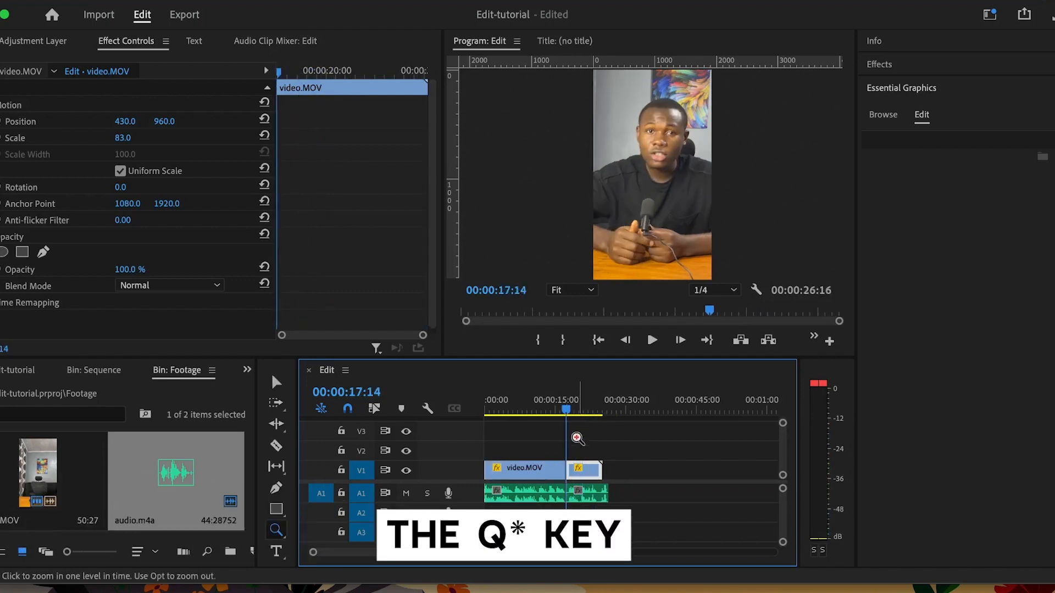
pyautogui.moveTo(585, 409); pyautogui.dragTo(598, 408)
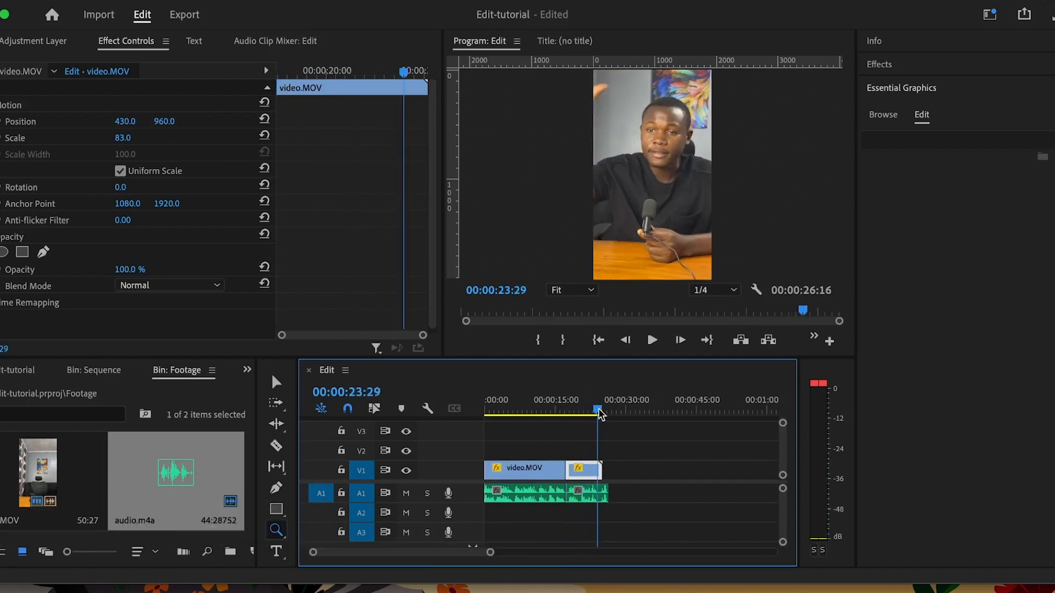
pyautogui.press('w')
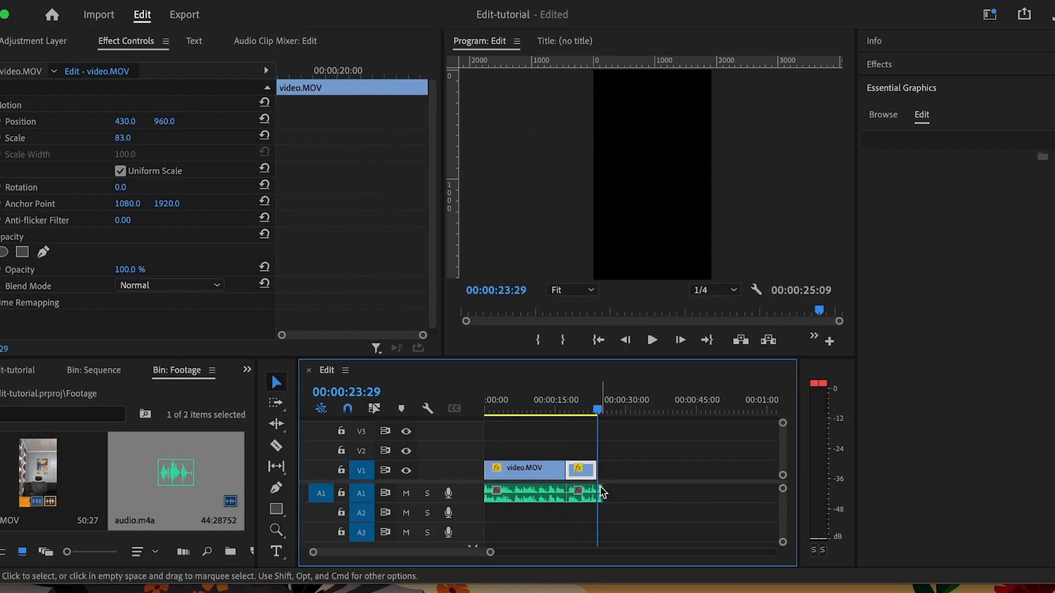
# - Trim the leftover A1 audio so it ends with the video at 00:00:23:29, and return to the sequence start
pyautogui.moveTo(602, 493); pyautogui.dragTo(599, 493)
pyautogui.click(602, 493)
pyautogui.press('Home')
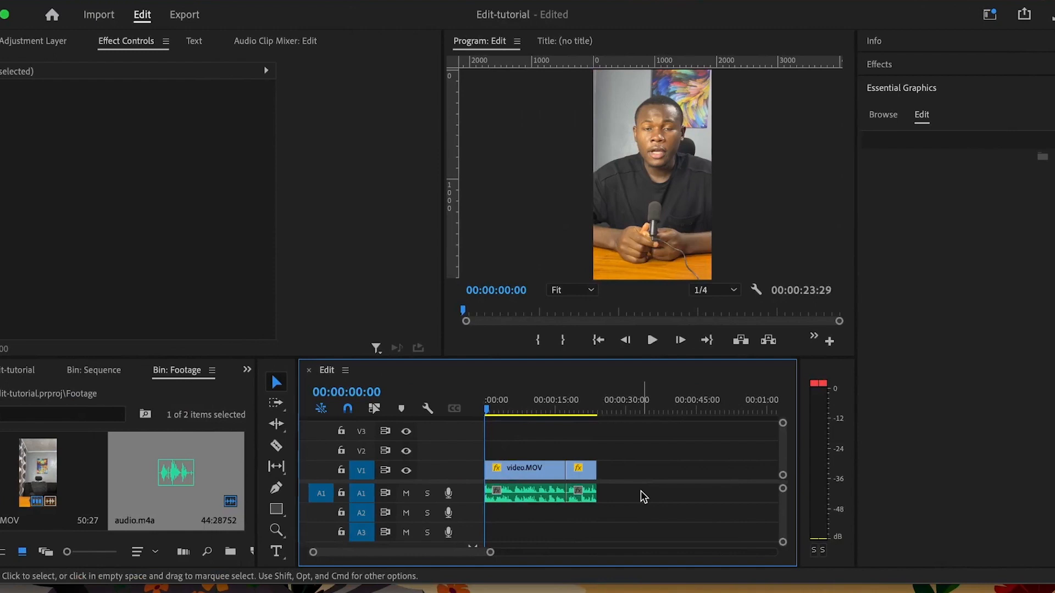
pyautogui.press('super+z')
pyautogui.press('super+z')
# - Place the Adjustment Layer from the Sequence bin on V2, spanning both video segments
pyautogui.click(91, 371)
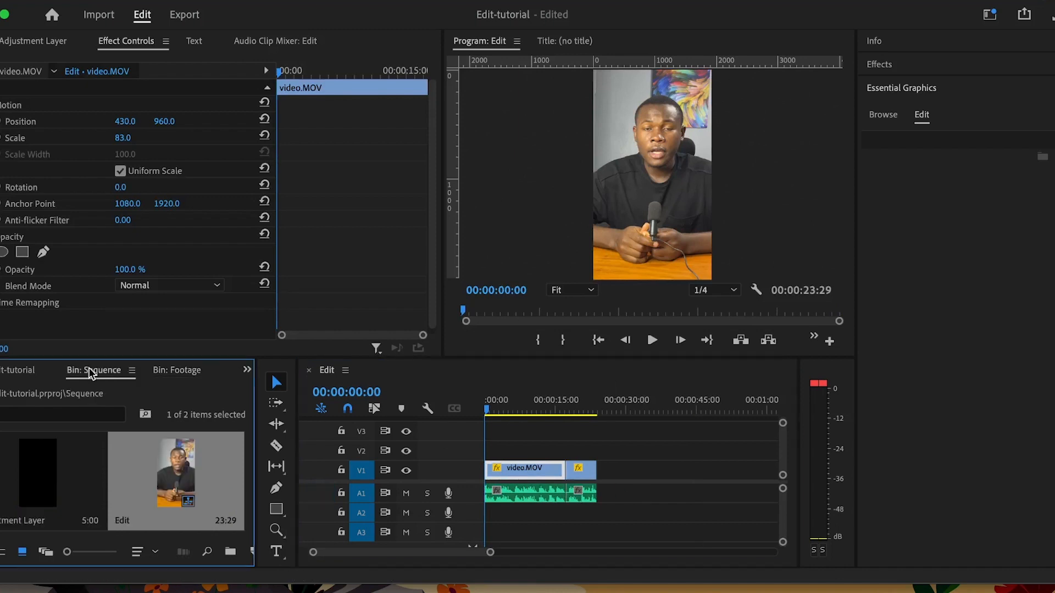
pyautogui.moveTo(33, 476); pyautogui.dragTo(596, 450)
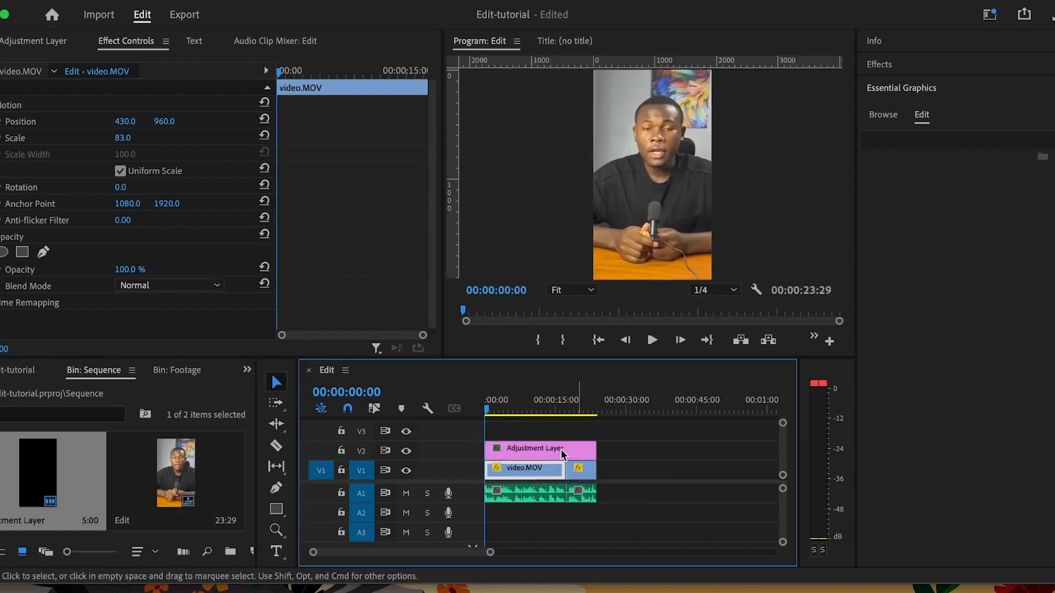
# - Find the Transform effect under Distort and apply it to the adjustment layer on V2
pyautogui.click(526, 454)
pyautogui.click(879, 64)
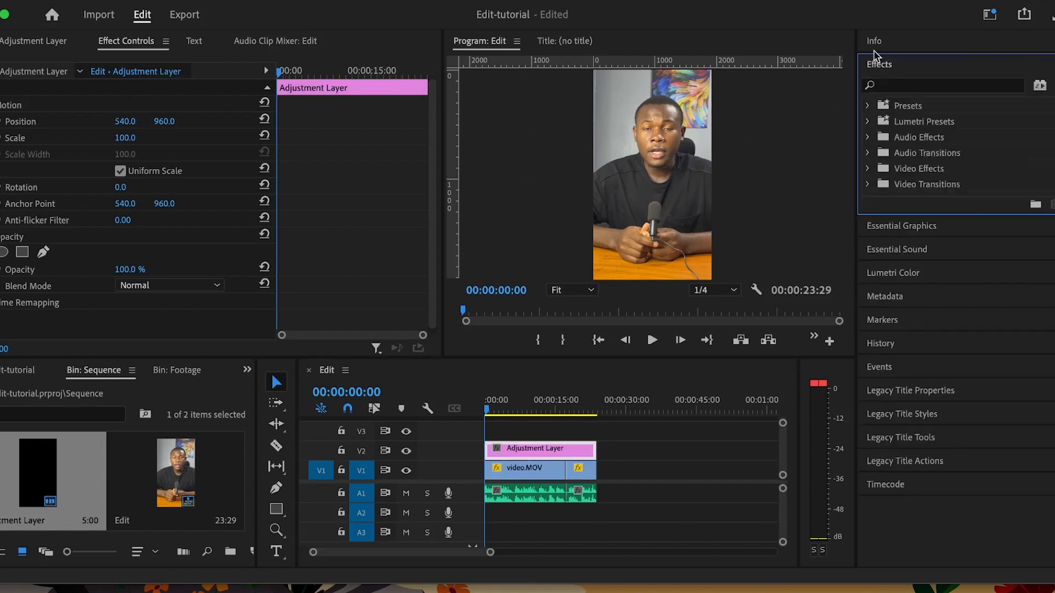
pyautogui.click(906, 87)
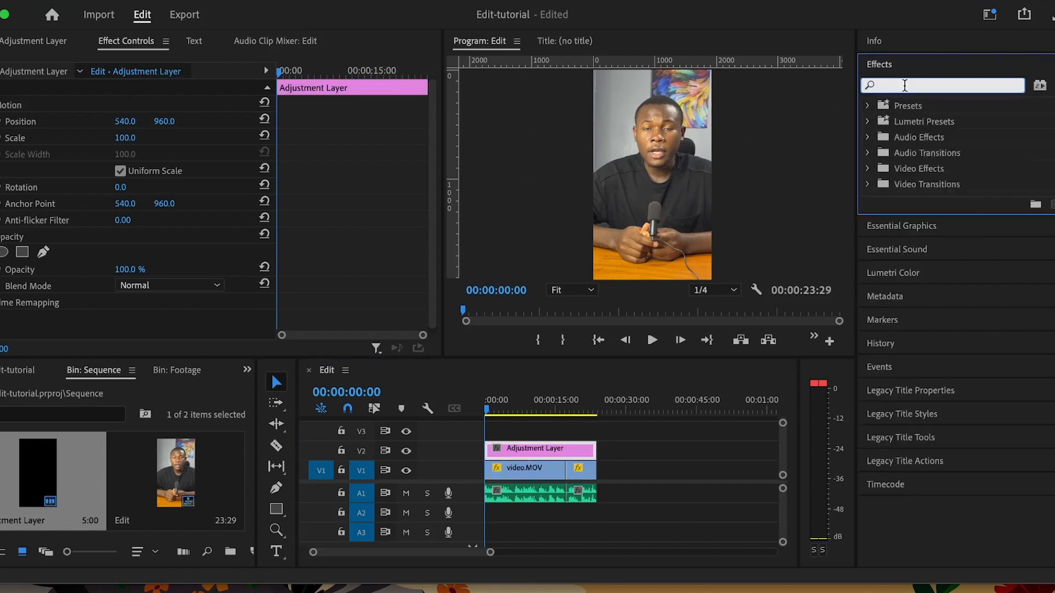
pyautogui.write('transf')
pyautogui.moveTo(930, 246); pyautogui.dragTo(342, 270)
# - Keyframe the Transform effect's Scale on the adjustment layer from 120 at 00:00:00:00 to 100 at 00:00:00:10
pyautogui.scroll(-2, 341, 275)
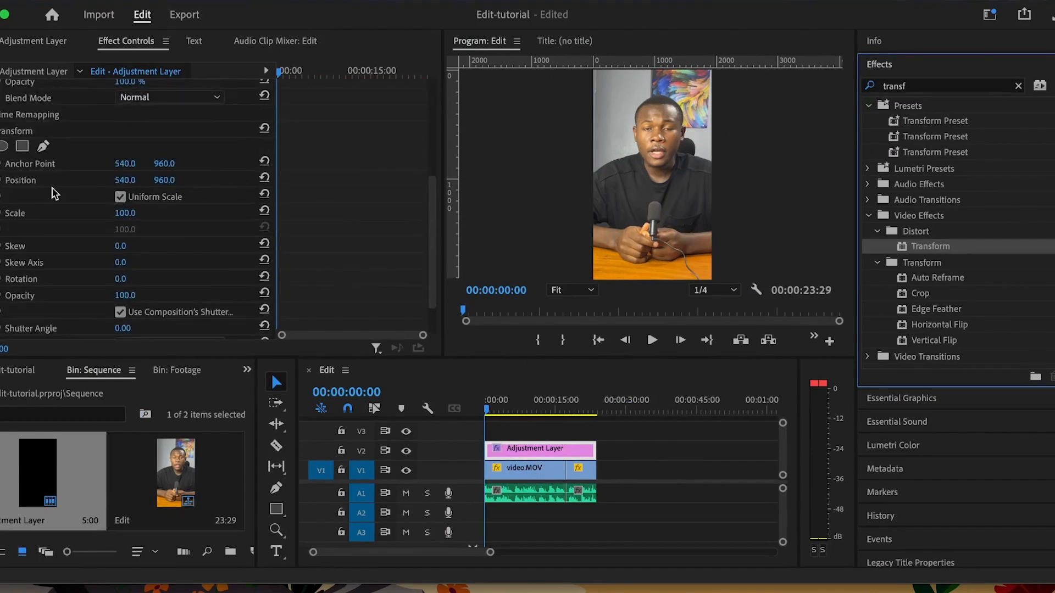
pyautogui.click(2, 215)
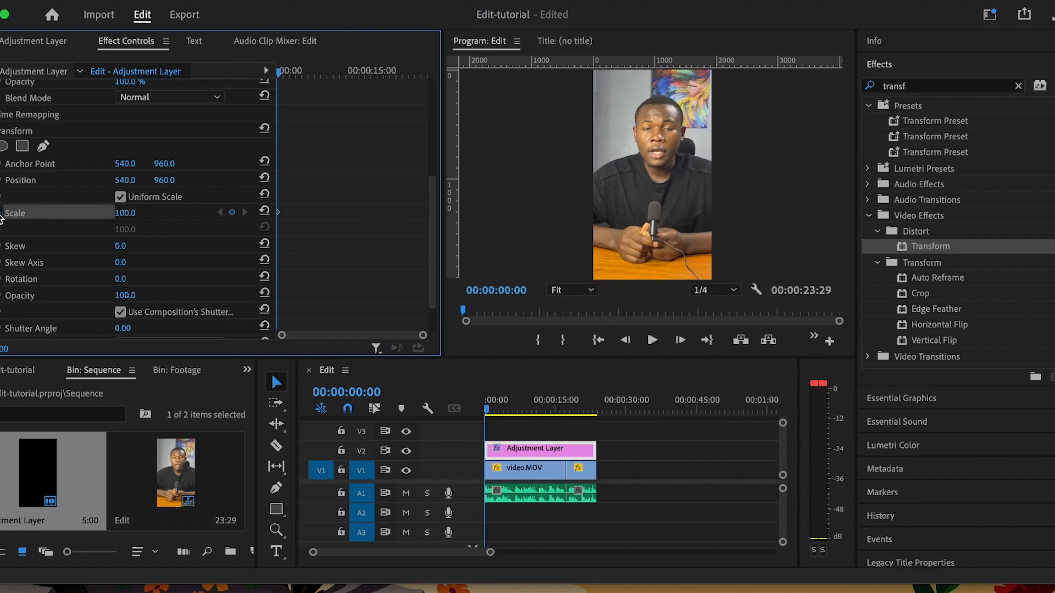
pyautogui.hotkey('shift', 'Right')
pyautogui.hotkey('shift', 'Right')
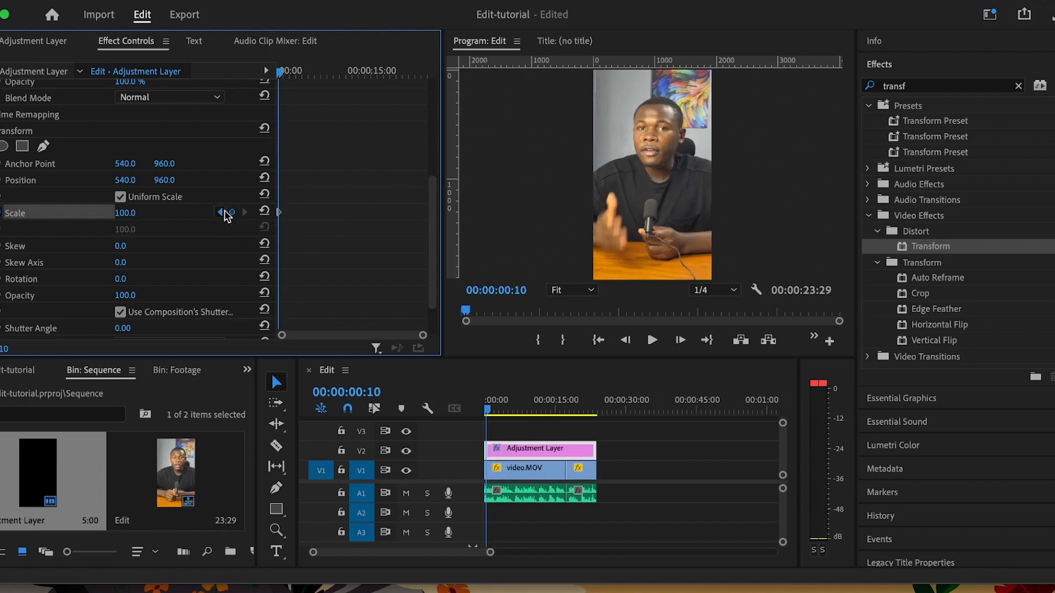
pyautogui.click(222, 212)
pyautogui.click(125, 213)
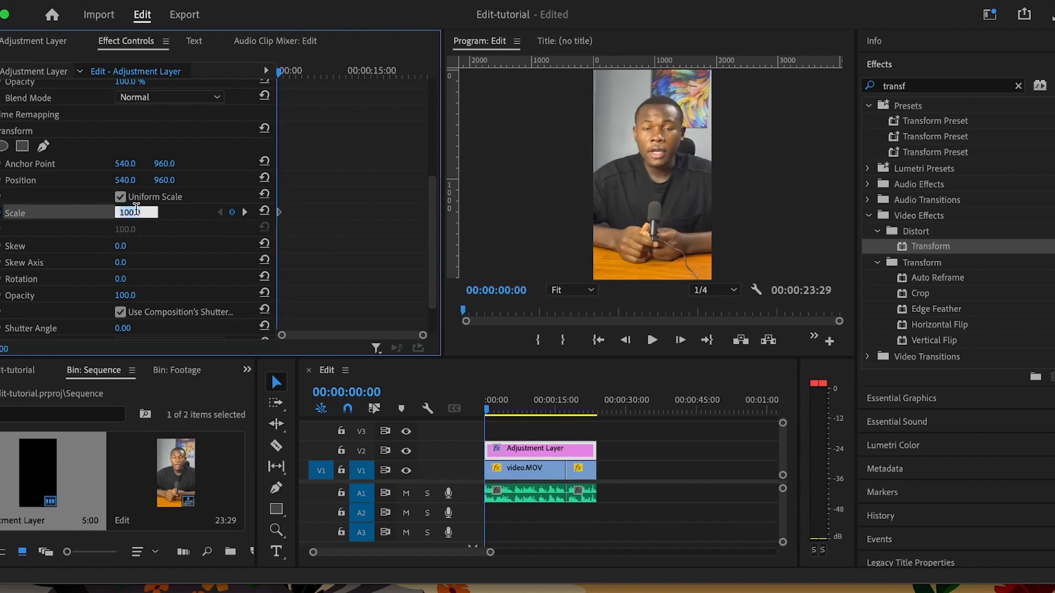
pyautogui.write('120')
pyautogui.press('Return')
# - Set the first video segment's horizontal position to 416 and copy its Motion settings onto the second segment
pyautogui.click(541, 471)
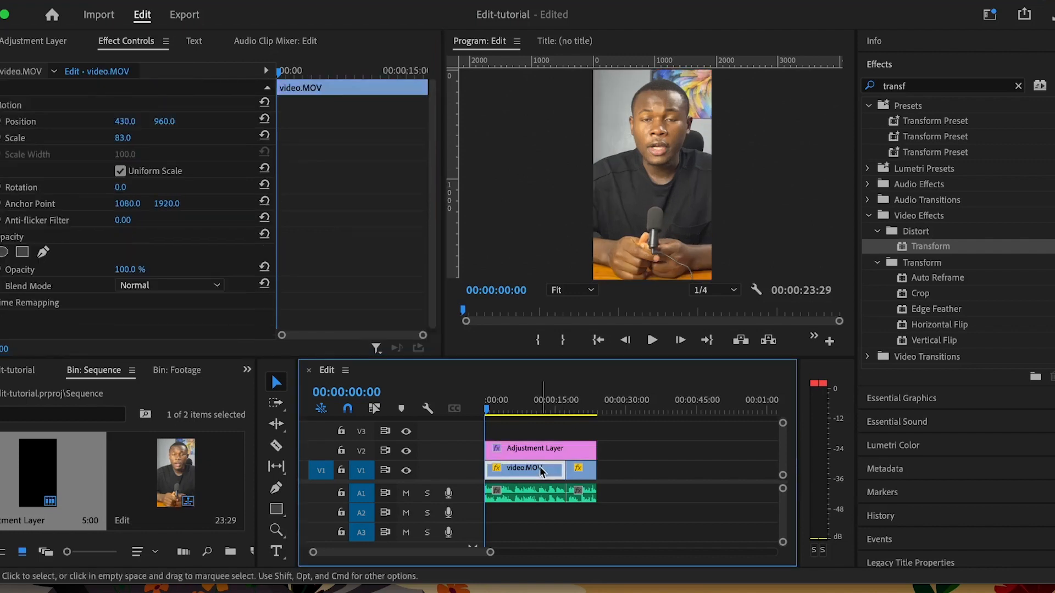
pyautogui.moveTo(125, 122)
pyautogui.mouseDown()
pyautogui.moveTo(104, 122)
pyautogui.moveTo(116, 121)
pyautogui.mouseUp()
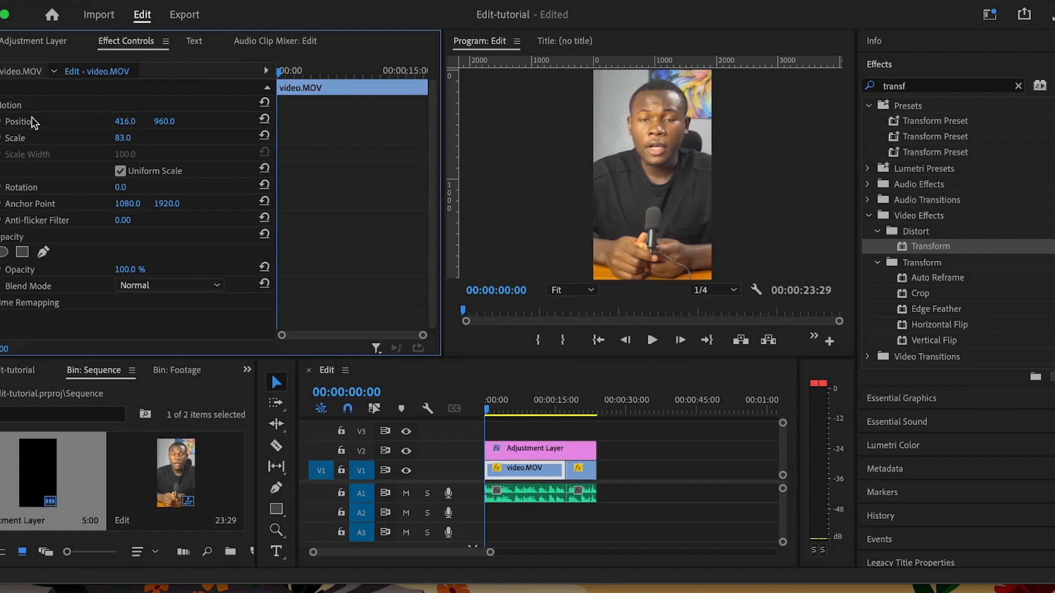
pyautogui.click(13, 106)
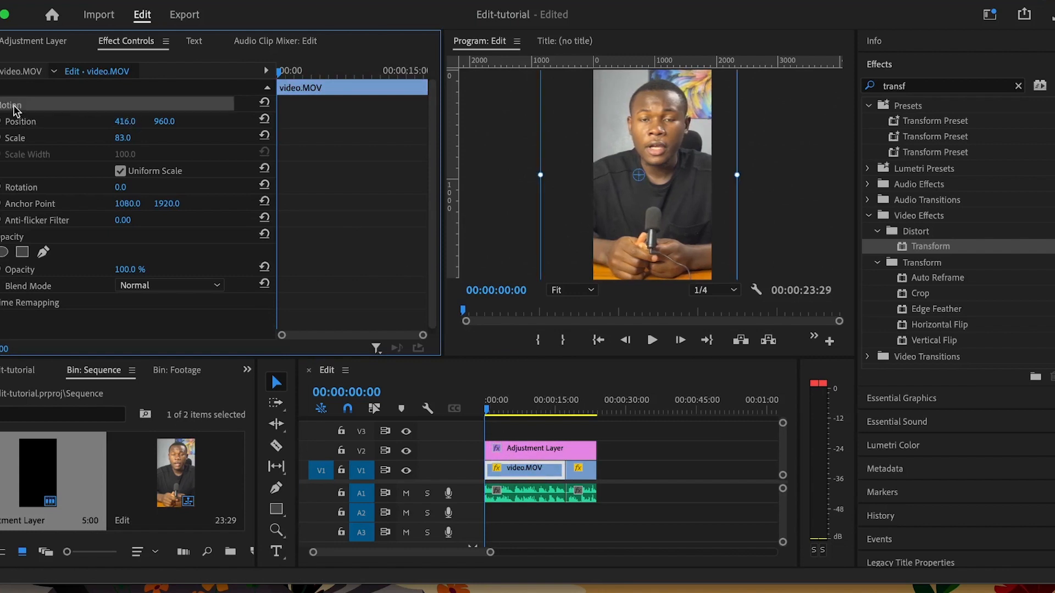
pyautogui.click(580, 474)
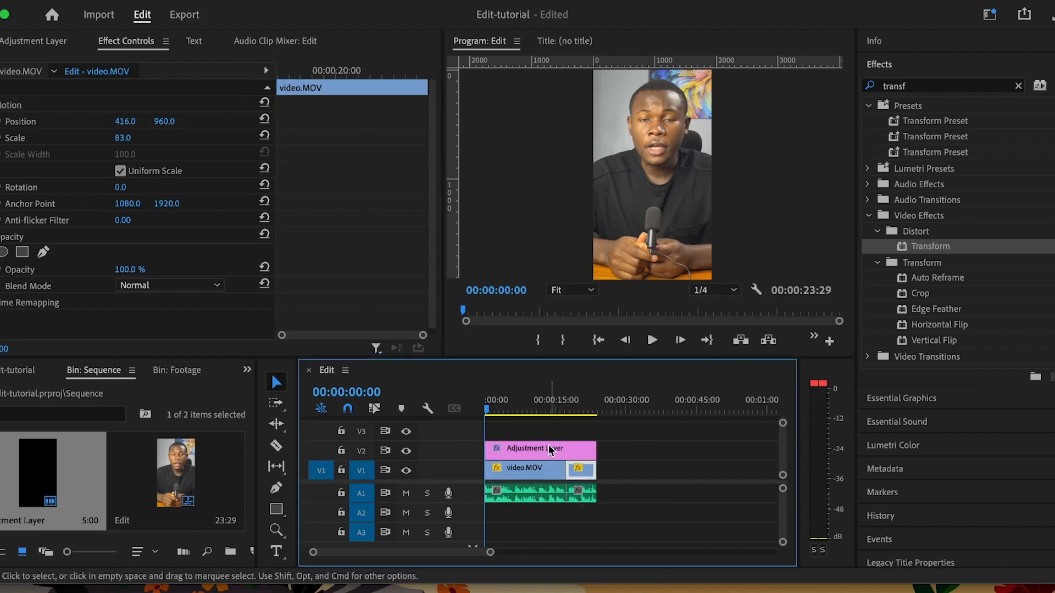
# - Inspect the framing around the head in the program preview at 100% magnification, and return the preview to Fit
pyautogui.click(570, 294)
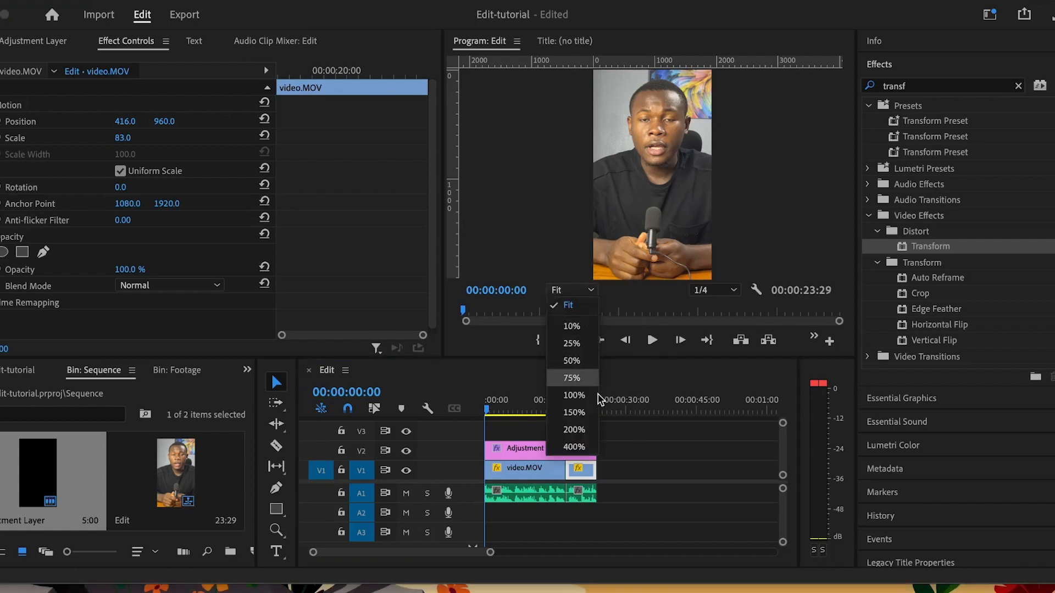
pyautogui.click(569, 307)
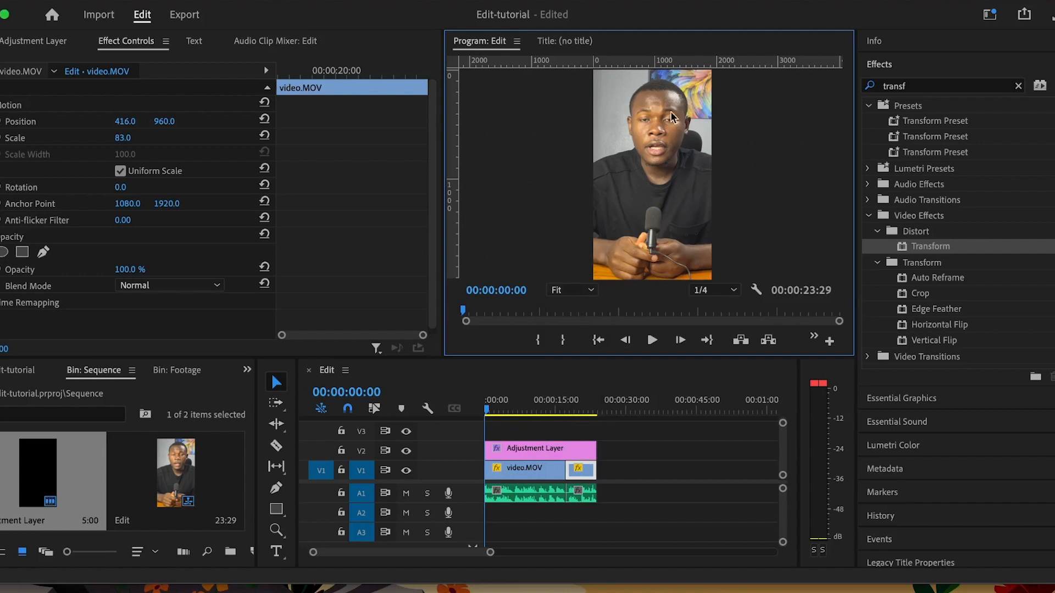
pyautogui.click(558, 293)
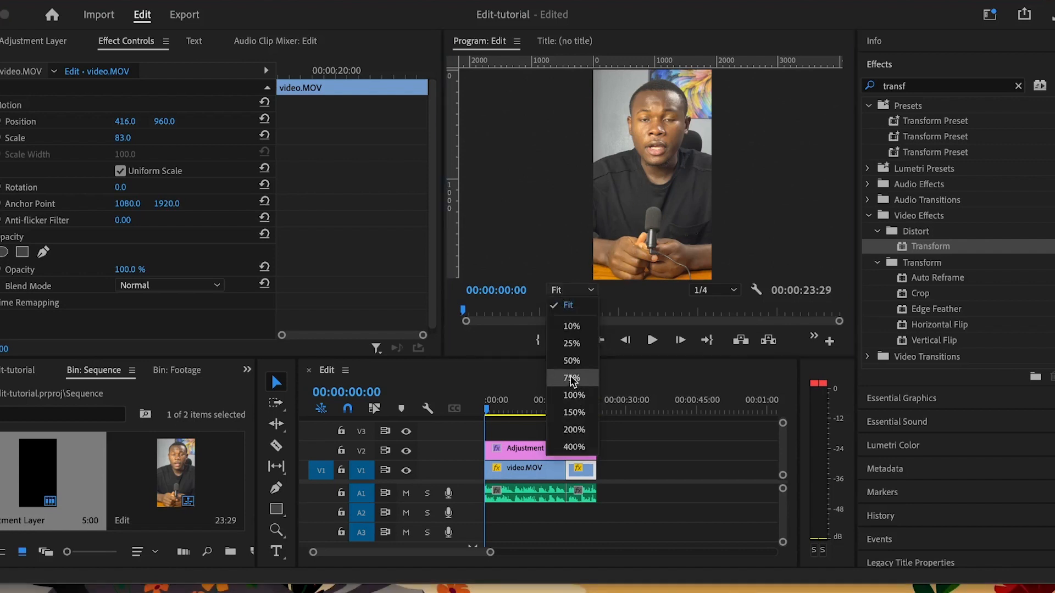
pyautogui.click(574, 395)
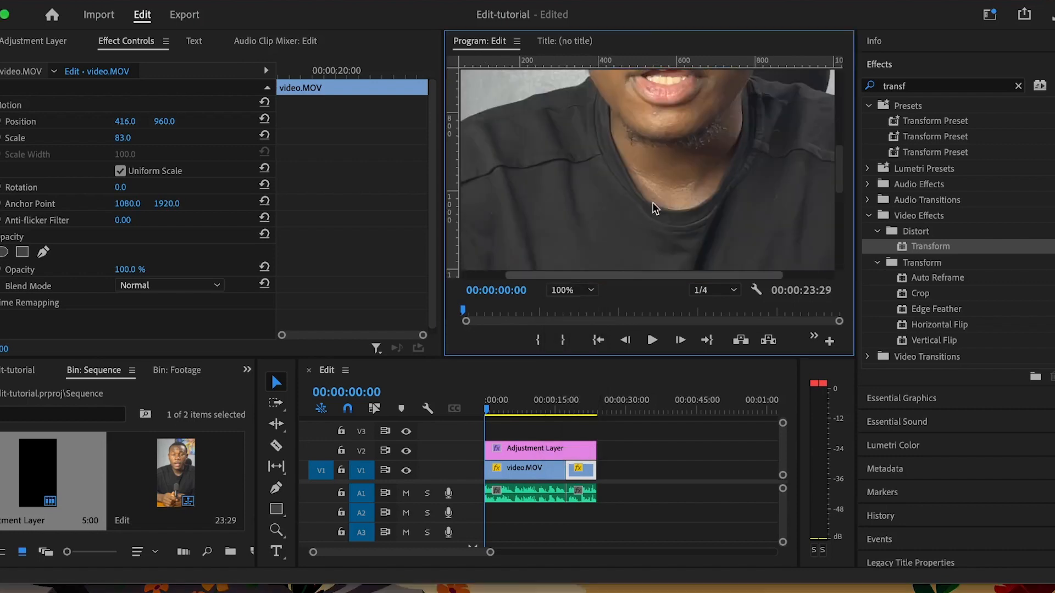
pyautogui.moveTo(836, 178); pyautogui.dragTo(831, 116)
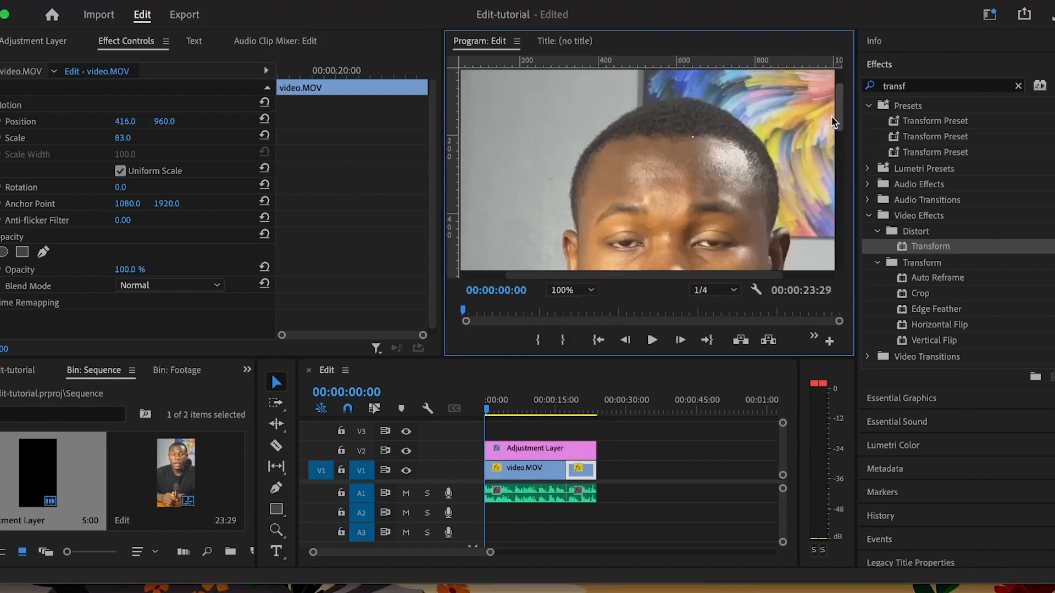
pyautogui.click(571, 290)
pyautogui.click(567, 309)
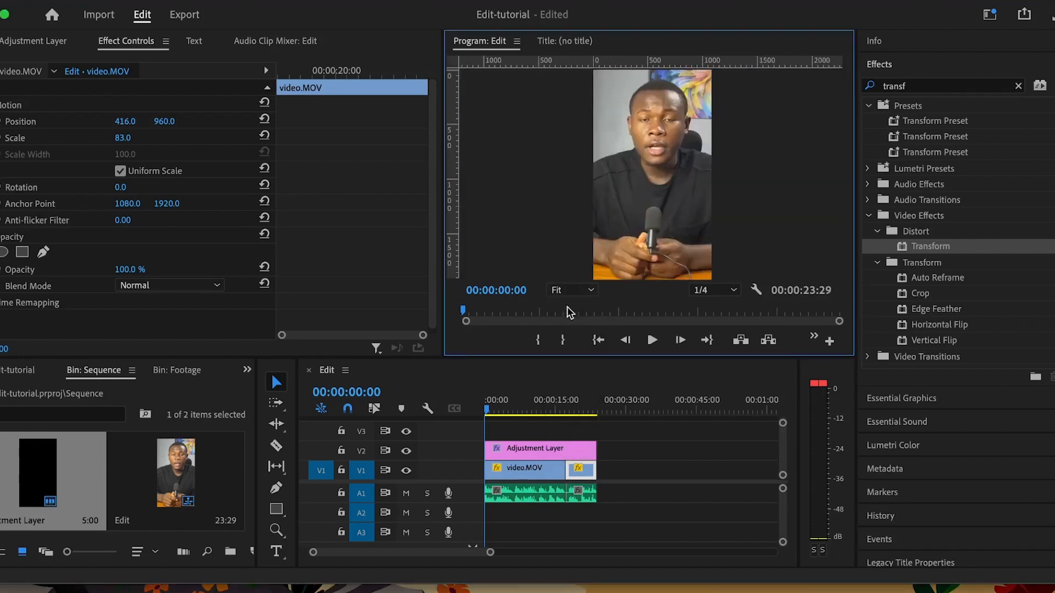
# - Select the adjustment layer and play the opening second of the sequence to preview the scale animation
pyautogui.click(536, 448)
pyautogui.press('space')
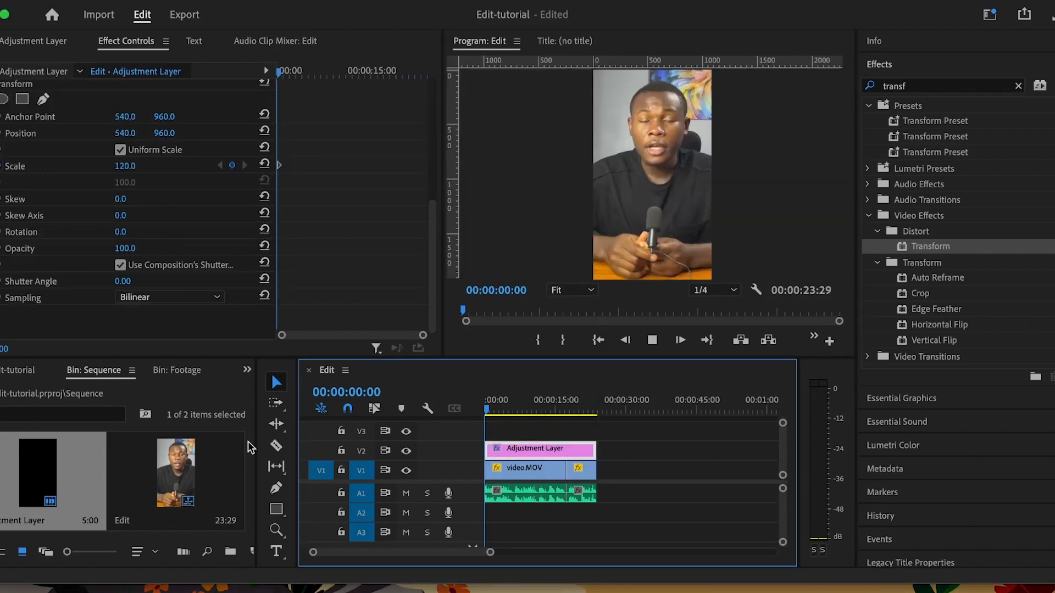
pyautogui.press('space')
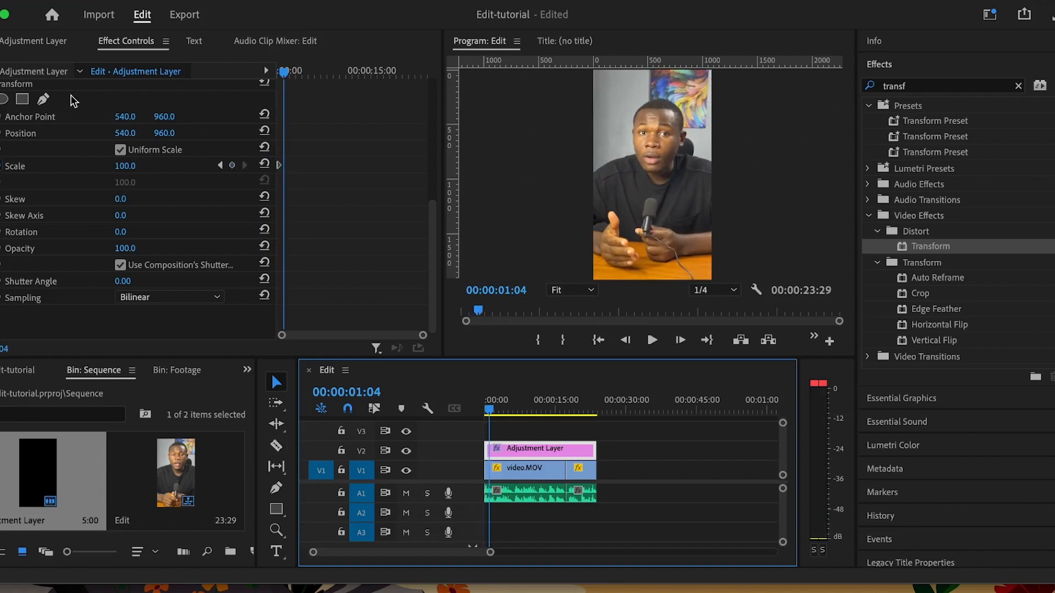
# - Turn off the composition's shutter angle in the Transform effect and set Shutter Angle to 360
pyautogui.click(120, 266)
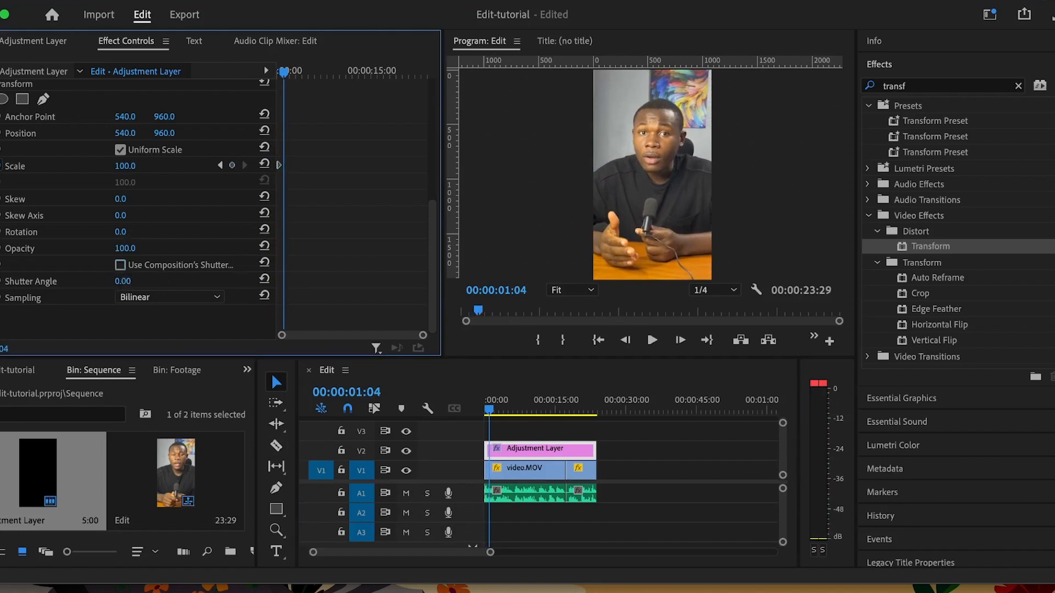
pyautogui.click(124, 282)
pyautogui.write('360')
pyautogui.press('Return')
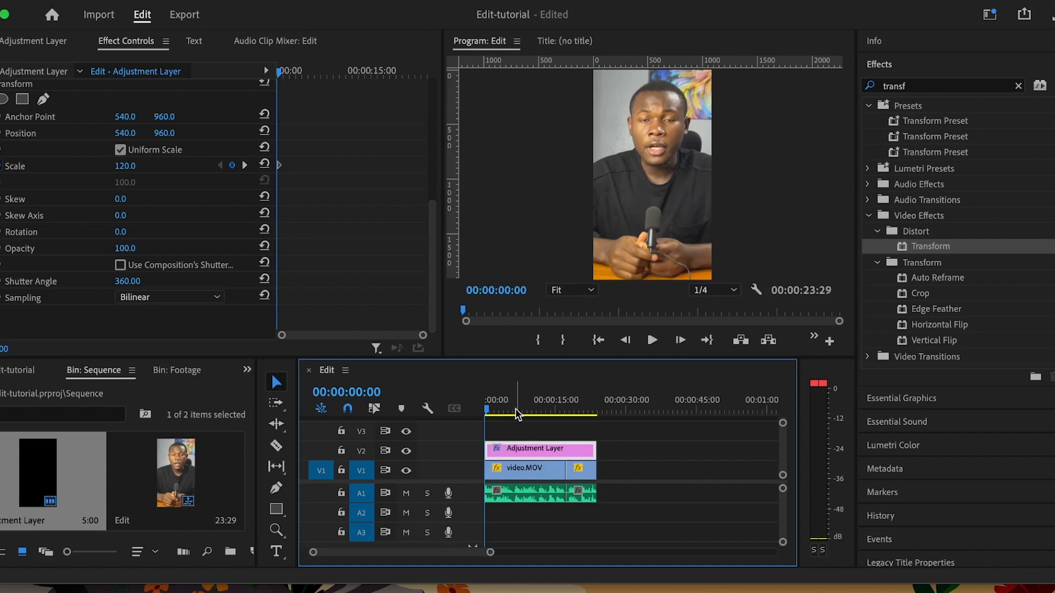
# - Keyframe the adjustment layer's Transform Scale from 100 at 00:00:06:00 to 105 at 00:00:06:10
pyautogui.moveTo(516, 407)
pyautogui.mouseDown()
pyautogui.moveTo(536, 408)
pyautogui.moveTo(513, 409)
pyautogui.mouseUp()
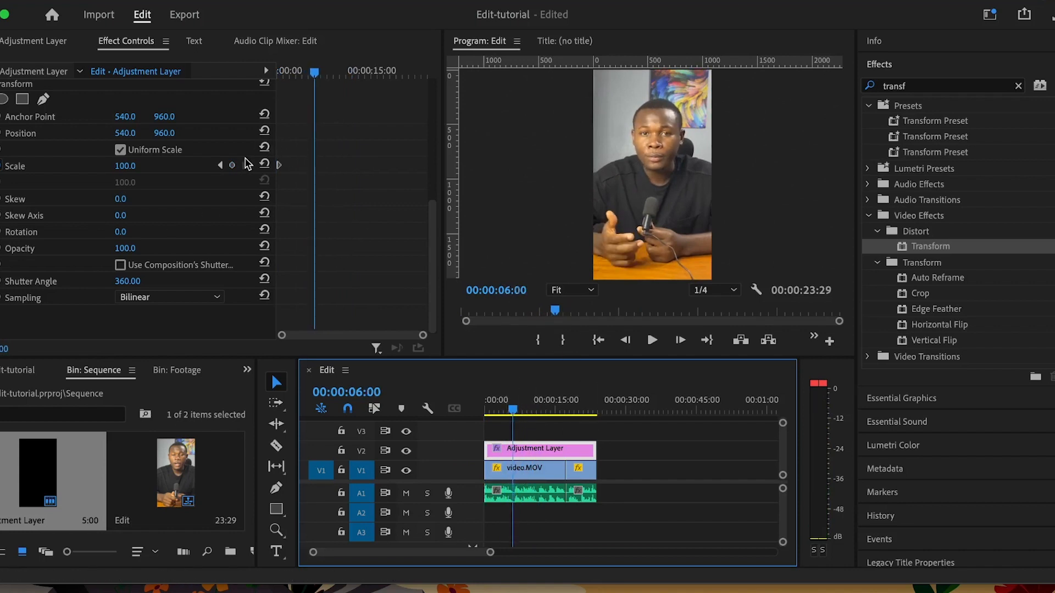
pyautogui.click(232, 165)
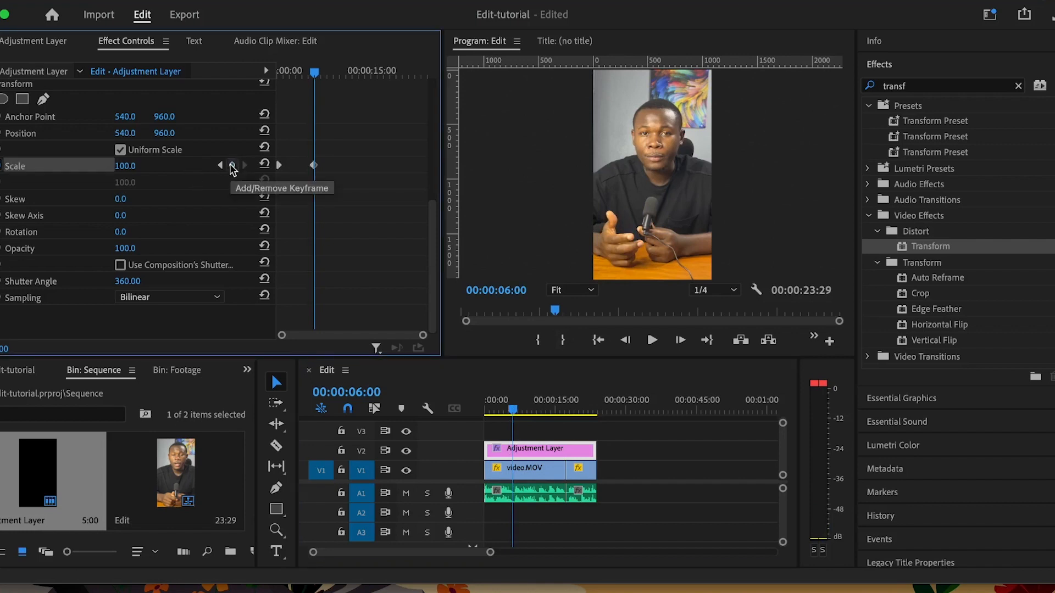
pyautogui.press('space')
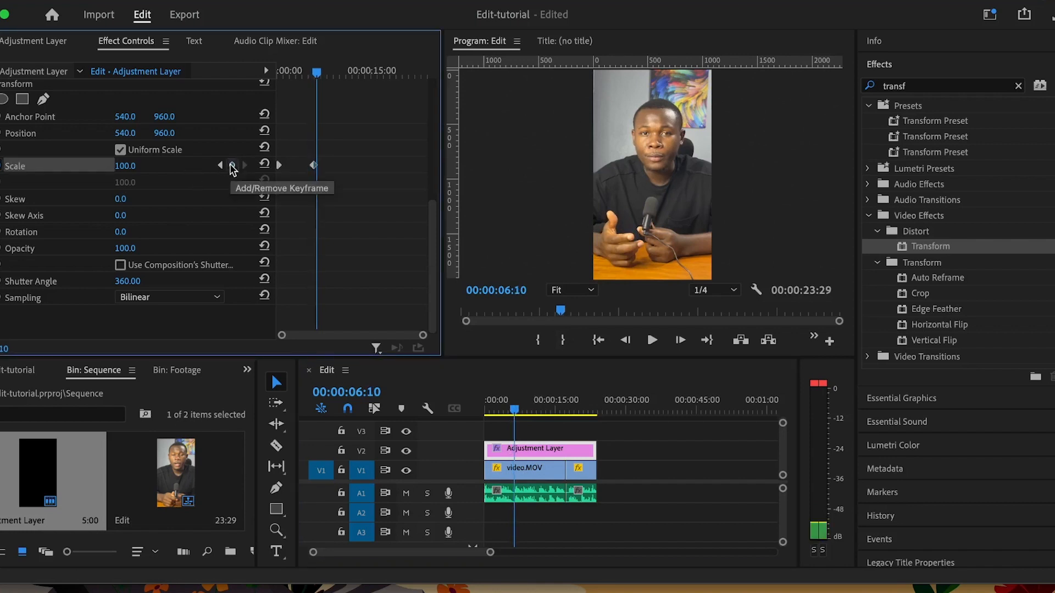
pyautogui.click(136, 166)
pyautogui.write('1')
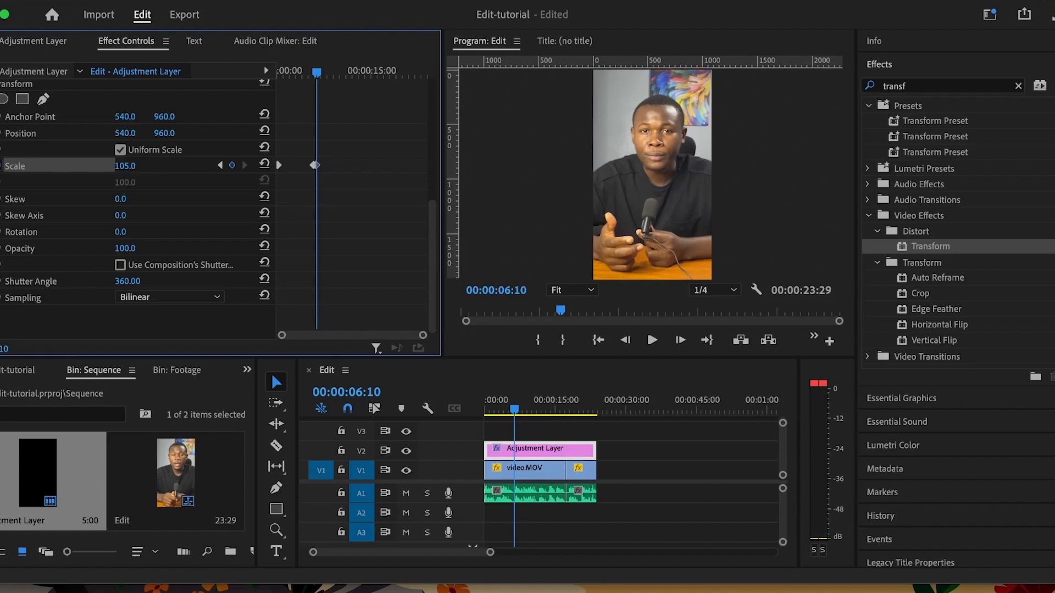
# - Keyframe the adjustment layer's Transform Scale from 105 at 00:00:13:09 back to 100 at 00:00:13:19
pyautogui.click(547, 413)
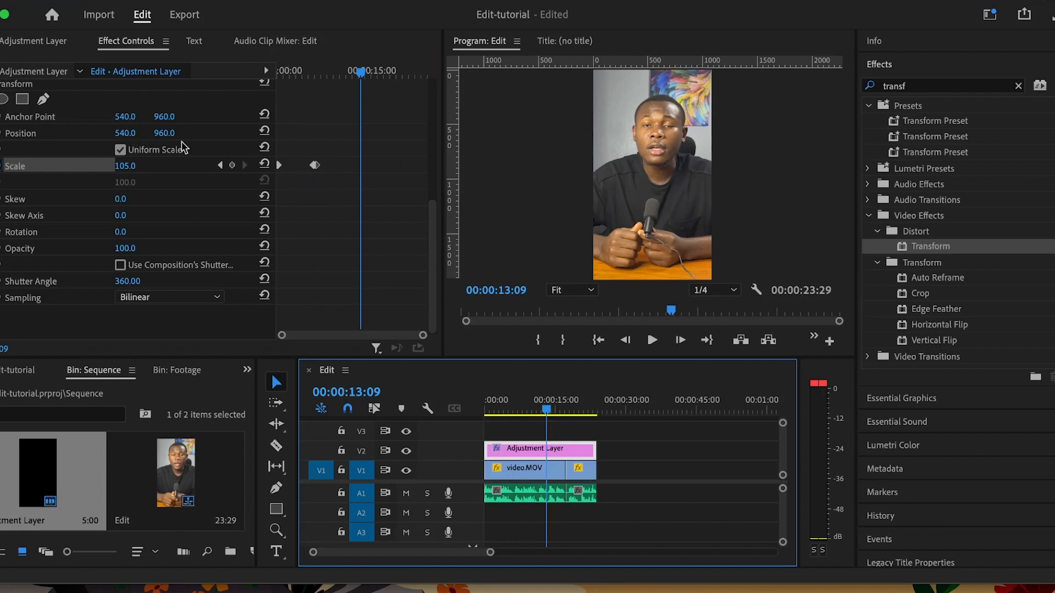
pyautogui.click(232, 165)
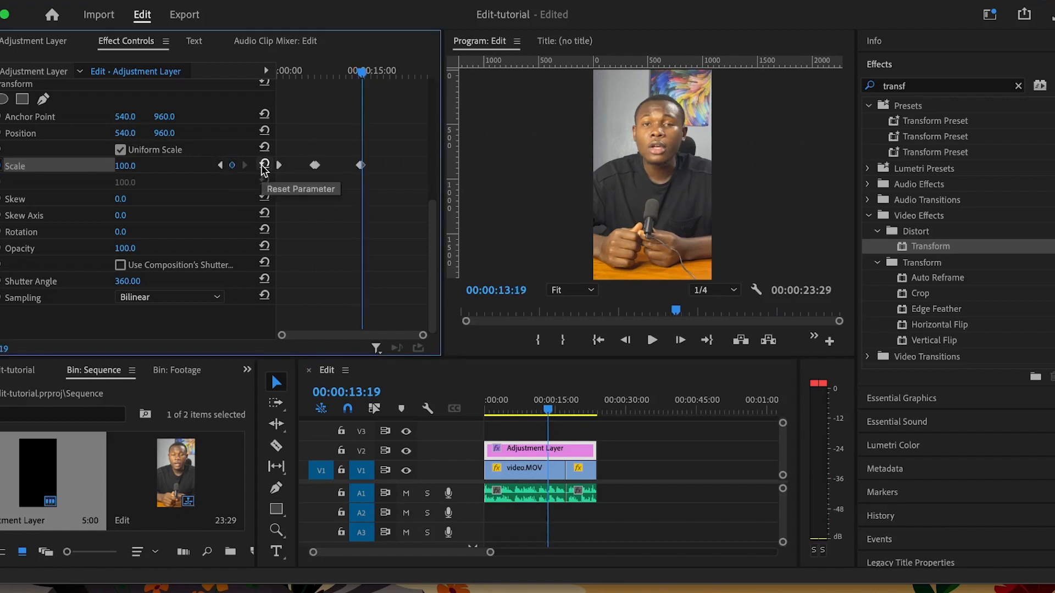
# - Return the playhead to the start of the Edit sequence and open the basic text box sequence from the Effect bin's Text Box bin
pyautogui.click(264, 164)
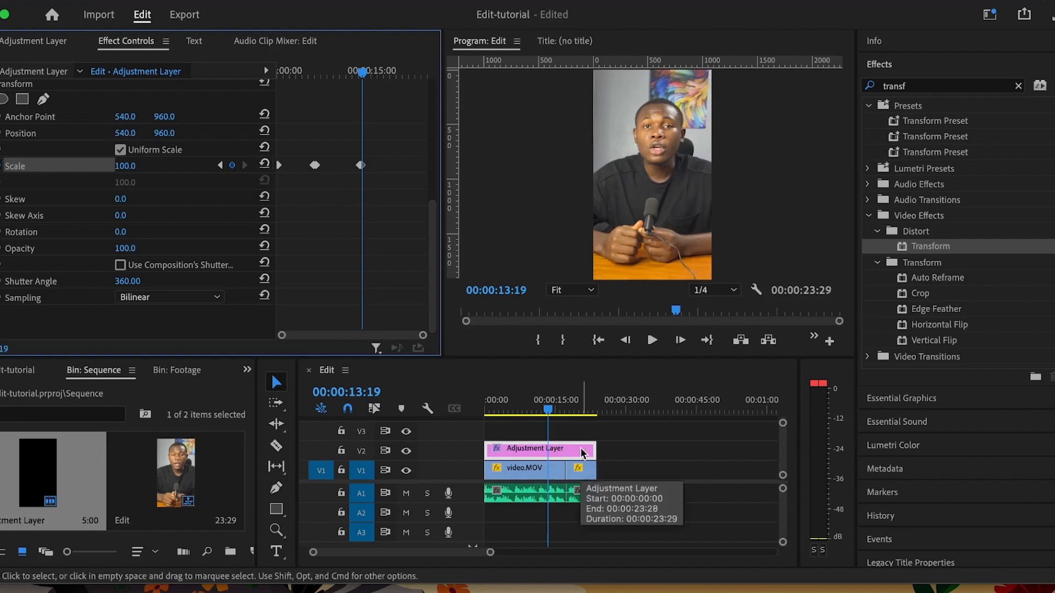
pyautogui.moveTo(667, 408); pyautogui.dragTo(313, 410)
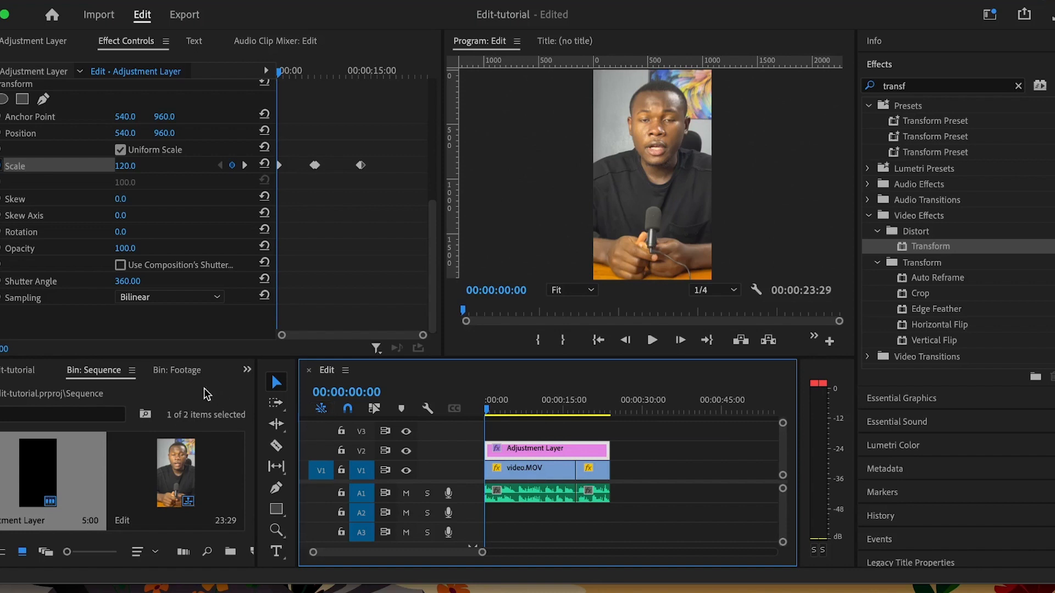
pyautogui.click(17, 371)
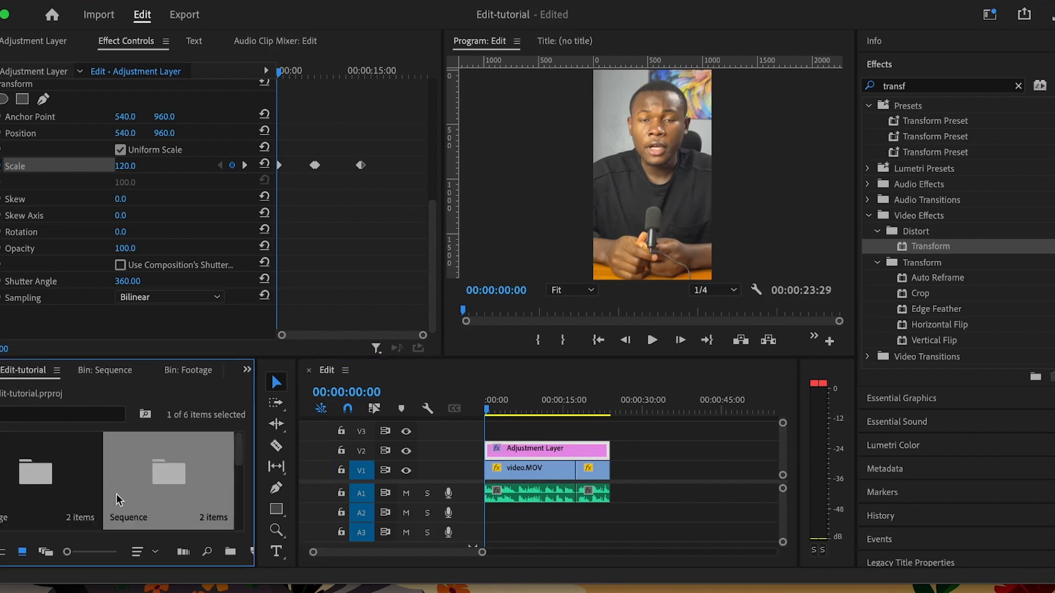
pyautogui.moveTo(239, 450); pyautogui.dragTo(233, 494)
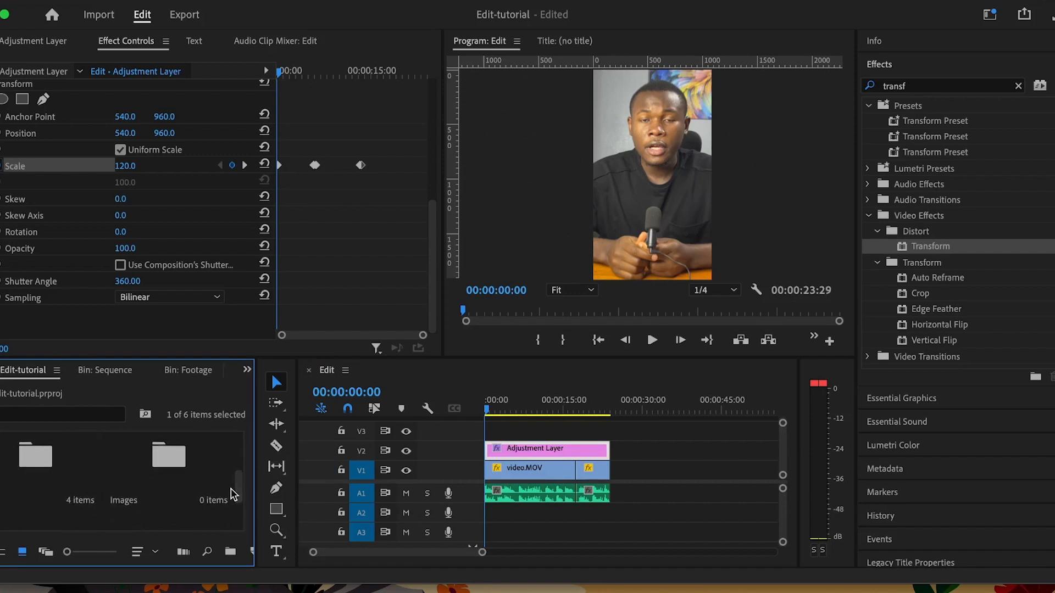
pyautogui.doubleClick(32, 453)
pyautogui.moveTo(240, 459); pyautogui.dragTo(239, 519)
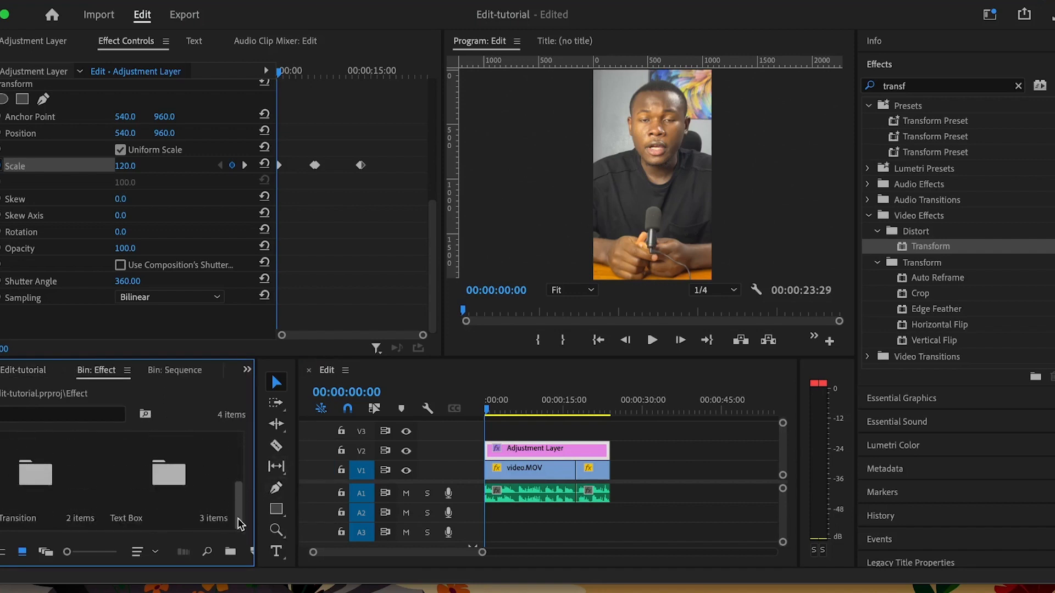
pyautogui.doubleClick(179, 479)
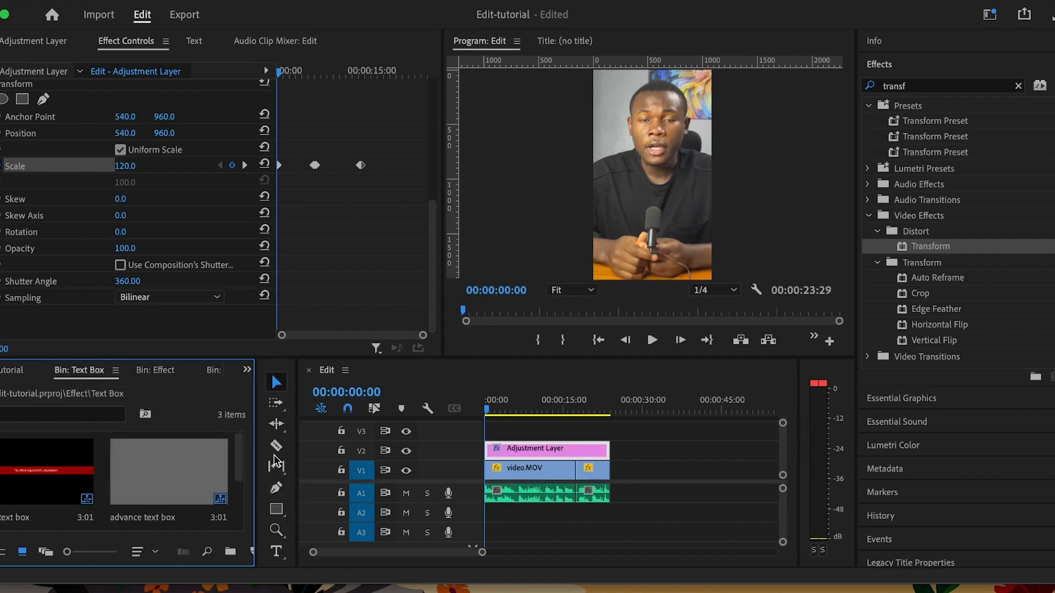
pyautogui.moveTo(239, 445); pyautogui.dragTo(195, 466)
pyautogui.doubleClick(16, 468)
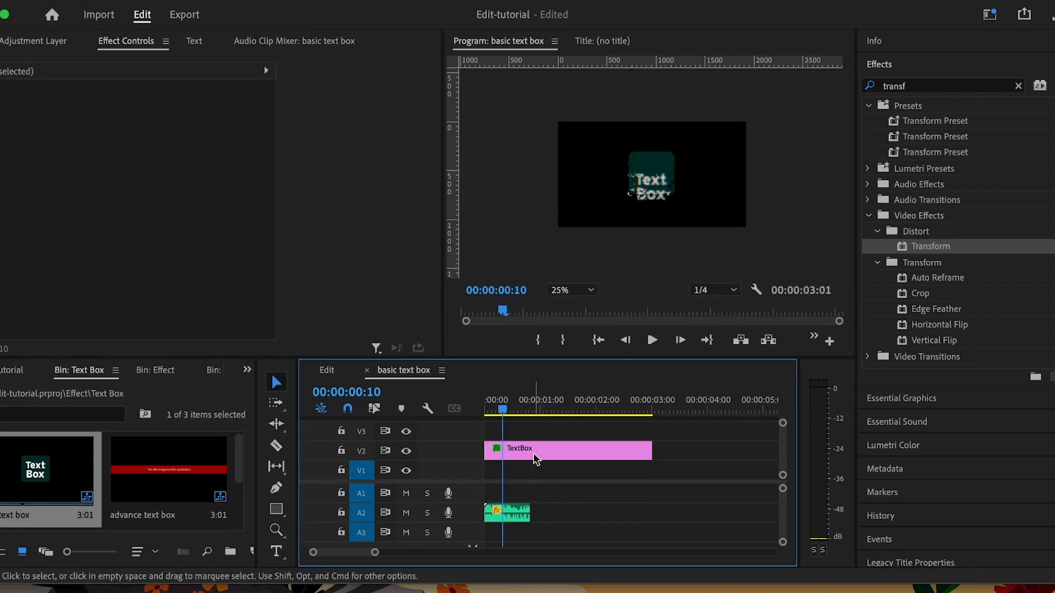
# - Move the TextBox graphic up to track V3 and compare its track placement with the Edit sequence
pyautogui.click(533, 453)
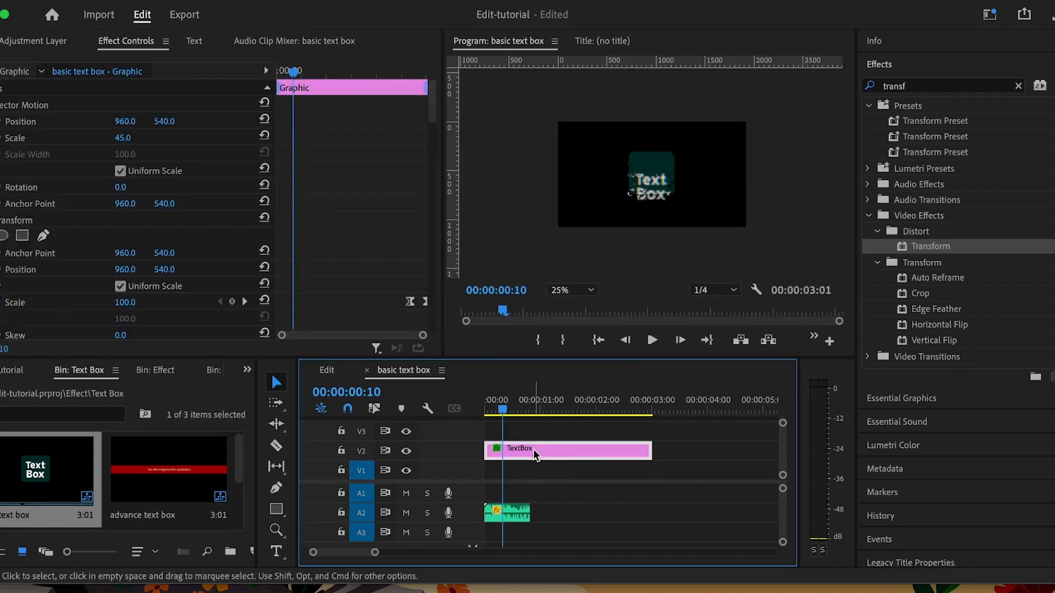
pyautogui.hotkey('alt', 'Up')
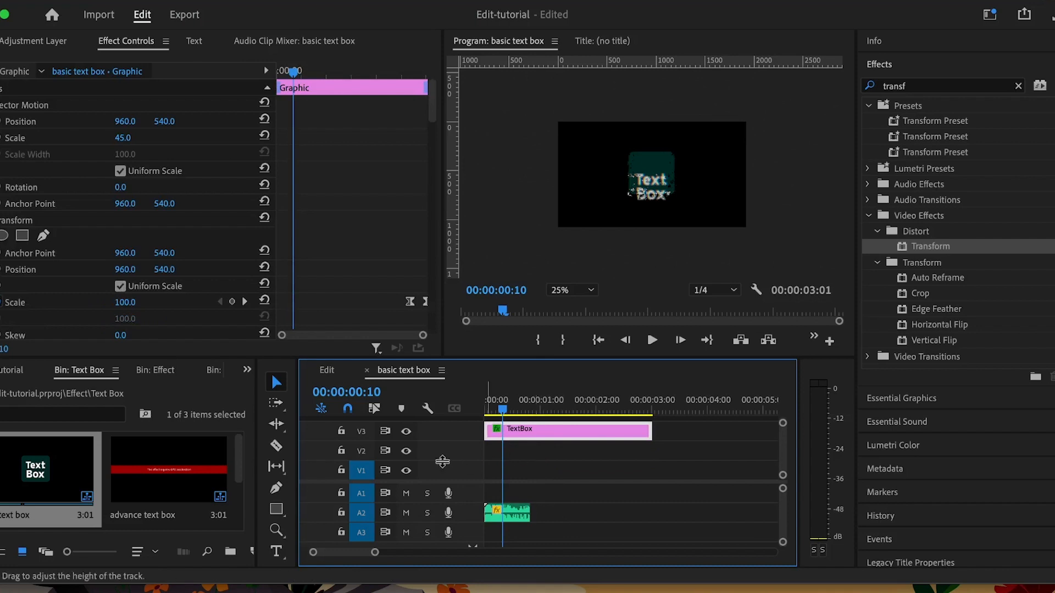
pyautogui.click(340, 367)
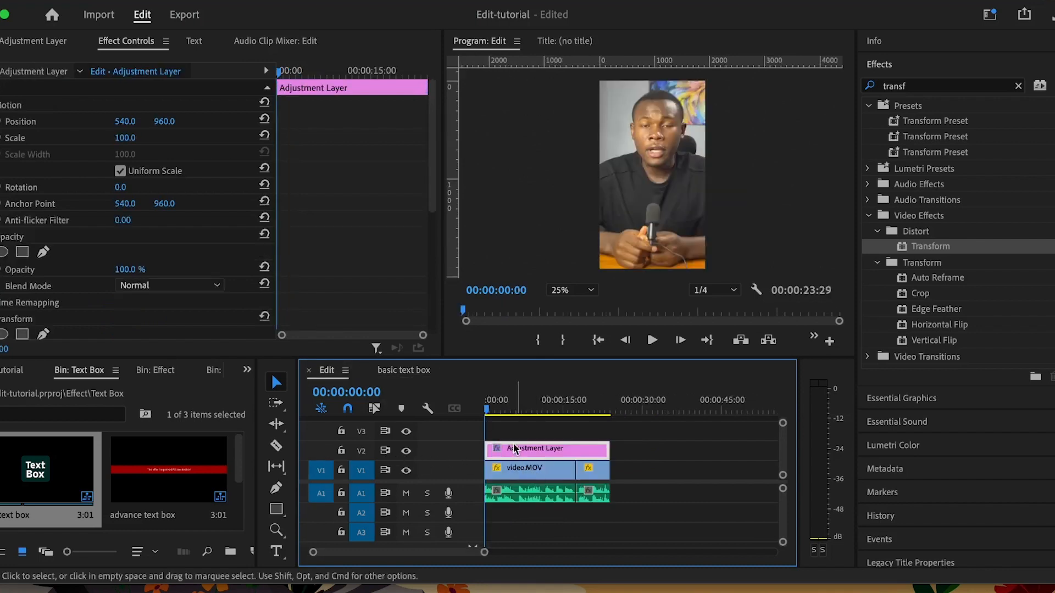
pyautogui.click(407, 371)
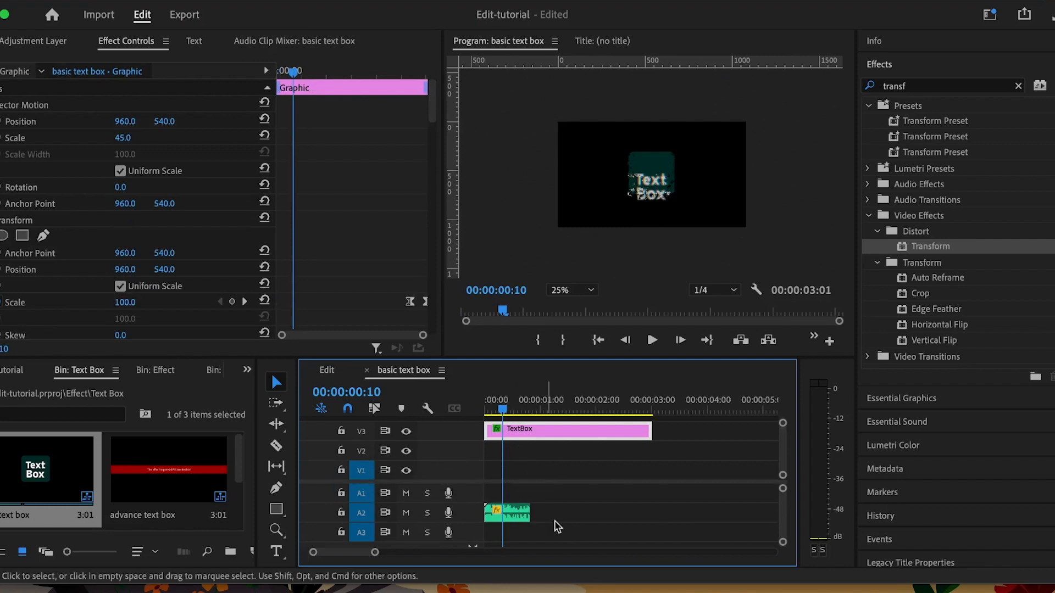
# - Copy the TextBox graphic and its sound clip into the Edit sequence at 00:00:06:21
pyautogui.moveTo(596, 541); pyautogui.dragTo(505, 431)
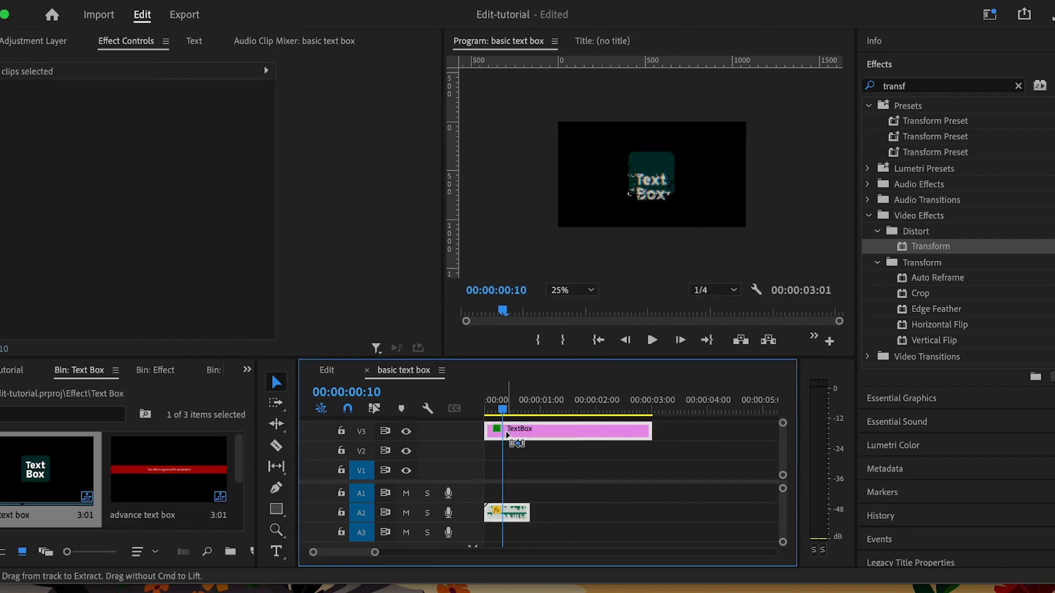
pyautogui.click(327, 371)
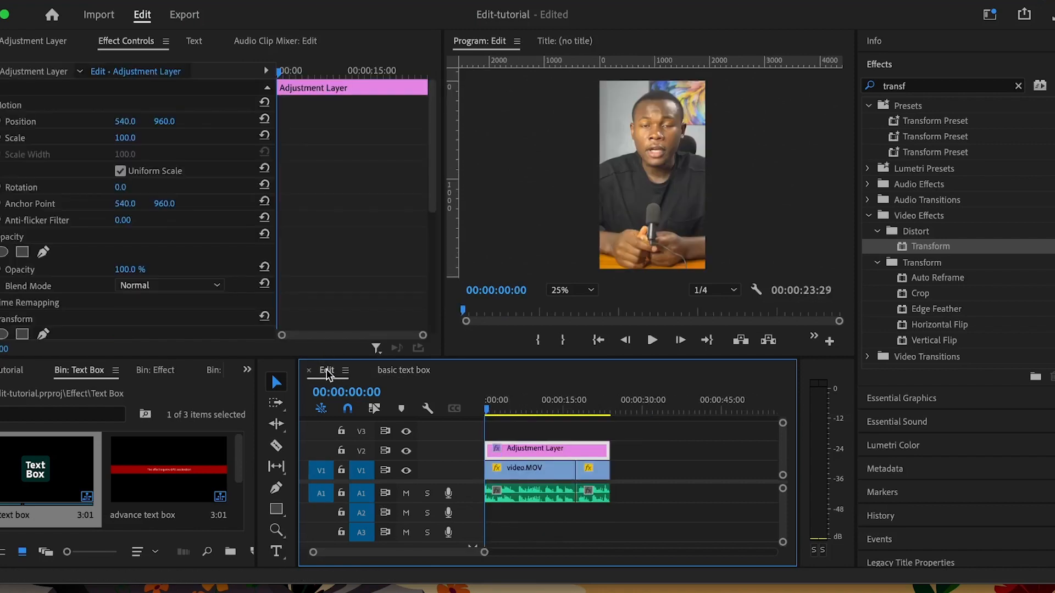
pyautogui.click(520, 409)
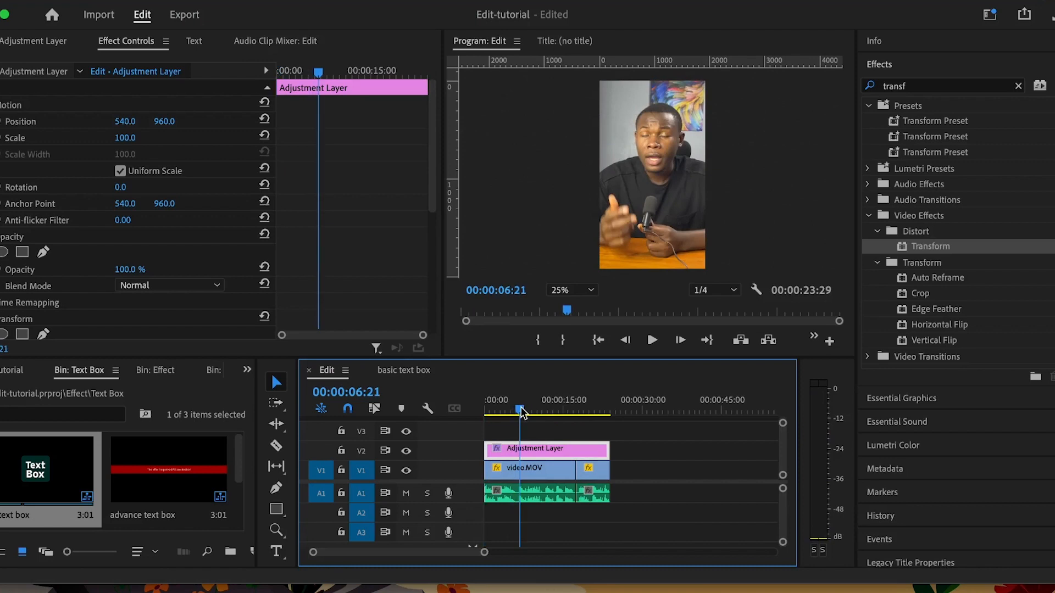
pyautogui.press('super+v')
pyautogui.press('=')
pyautogui.press('=')
pyautogui.press('=')
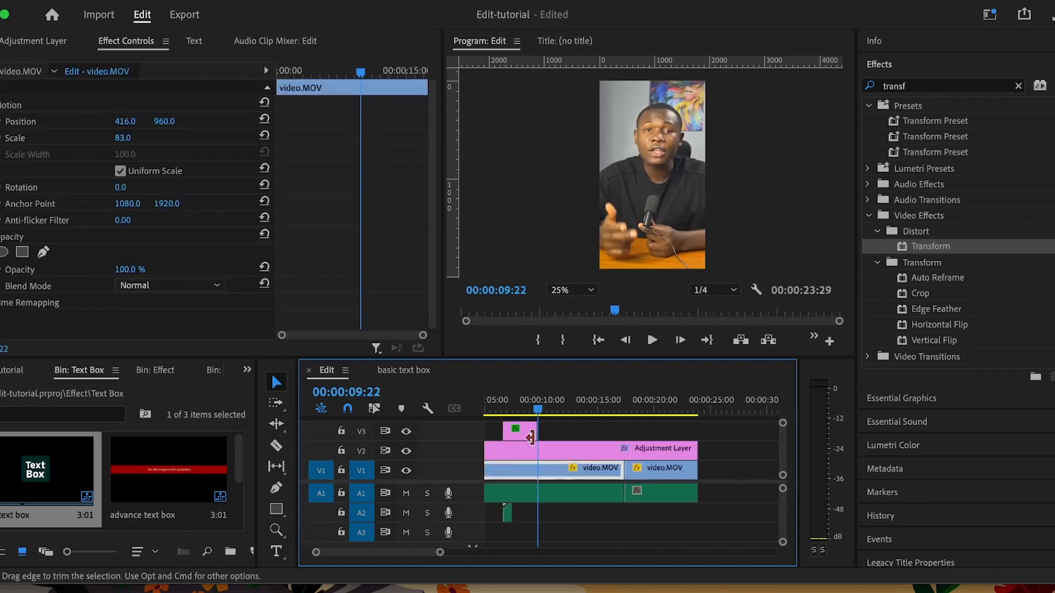
# - At 00:00:08:10, set the text box graphic's Vector Motion Scale to 60 and its vertical Position to 1333
pyautogui.click(518, 403)
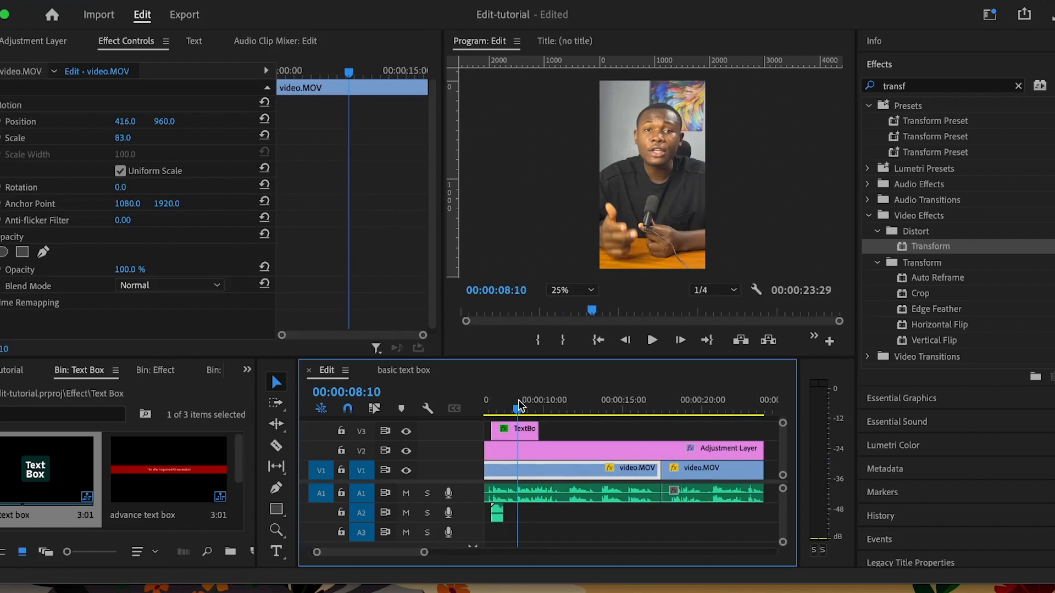
pyautogui.click(526, 443)
pyautogui.click(525, 437)
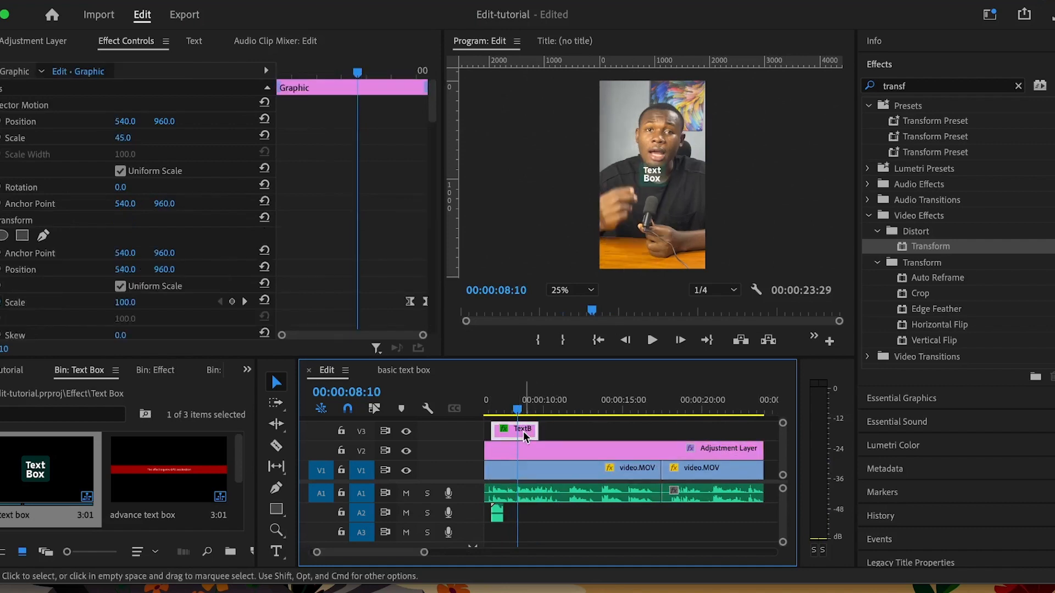
pyautogui.click(127, 138)
pyautogui.write('60')
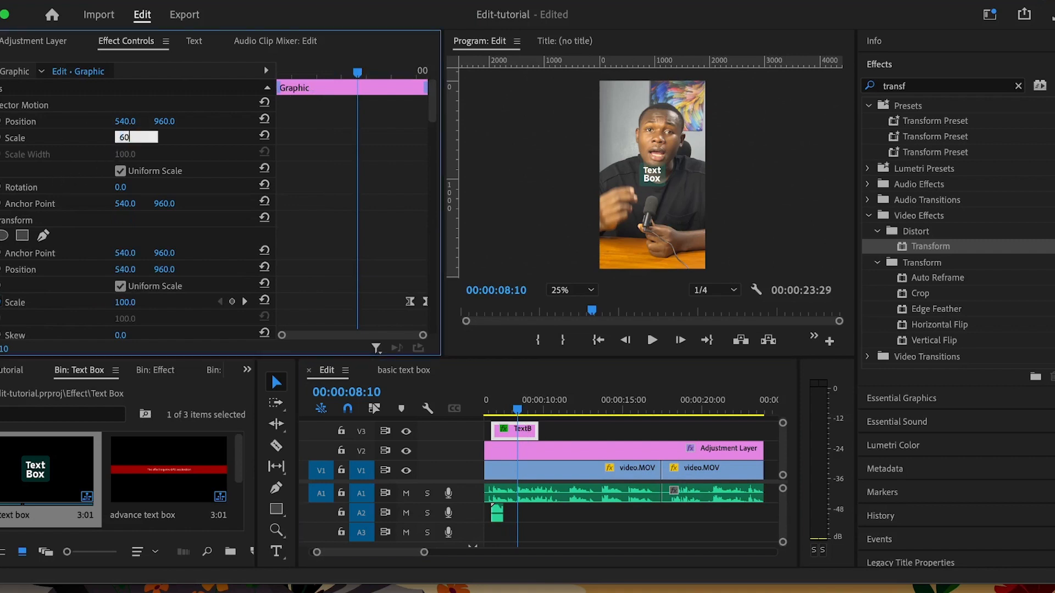
pyautogui.press('Return')
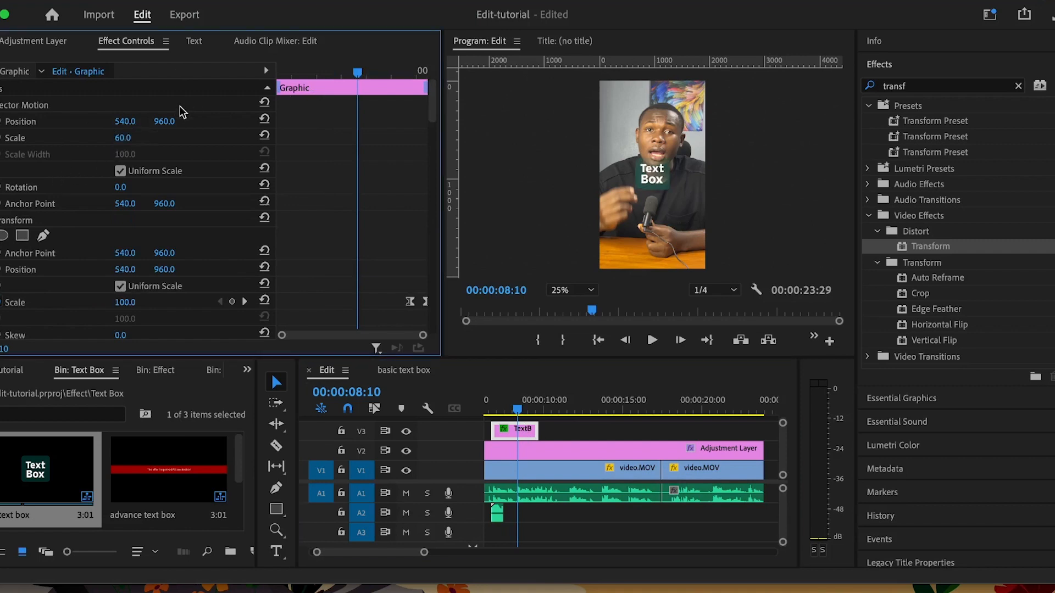
pyautogui.moveTo(164, 121); pyautogui.dragTo(275, 120)
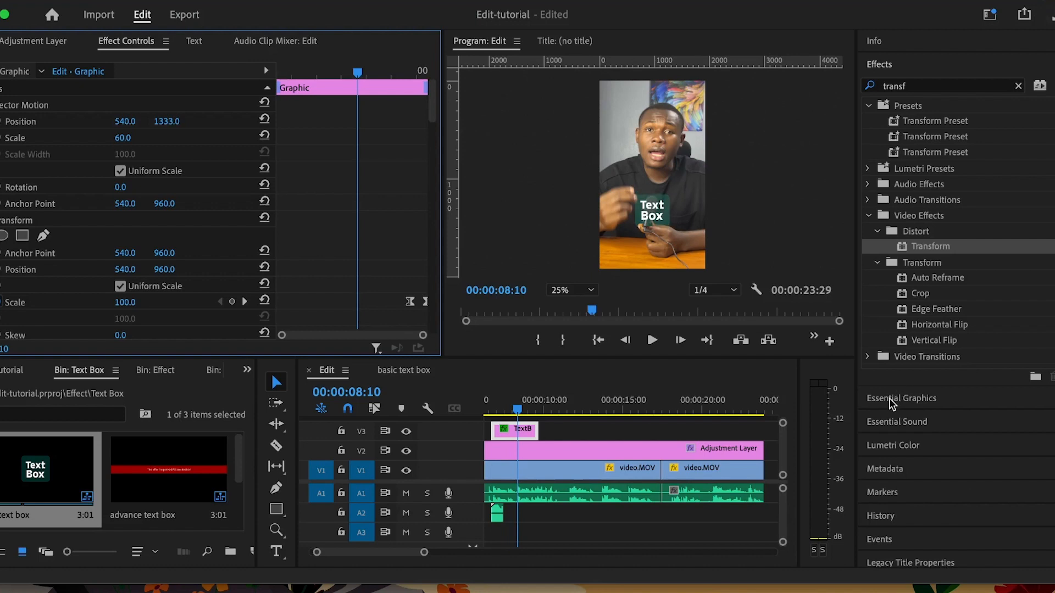
# - Replace the text layer's wording in the text box graphic with "hello editor" on two lines
pyautogui.click(891, 400)
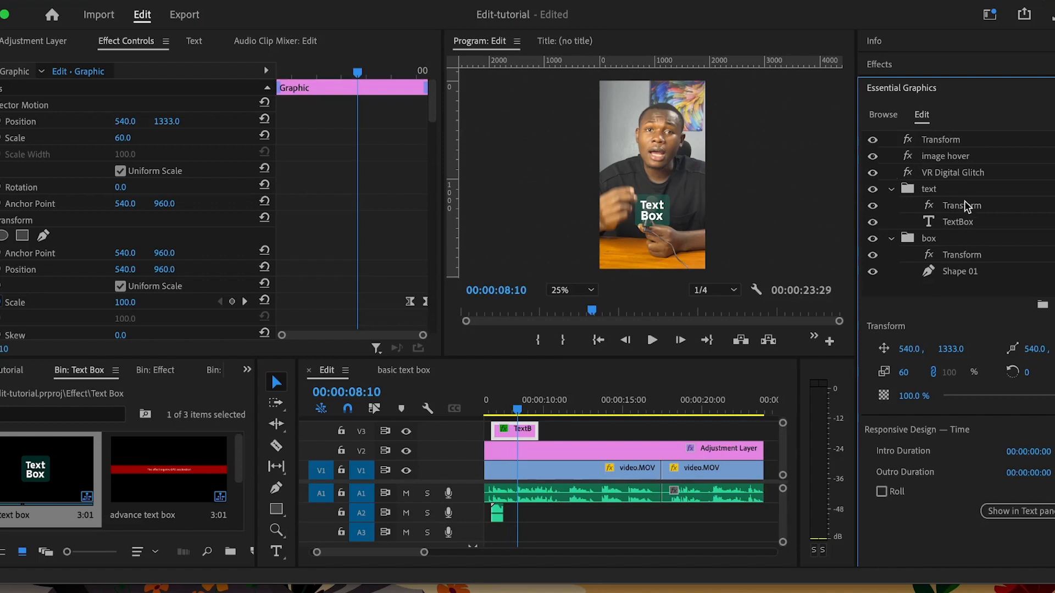
pyautogui.click(925, 191)
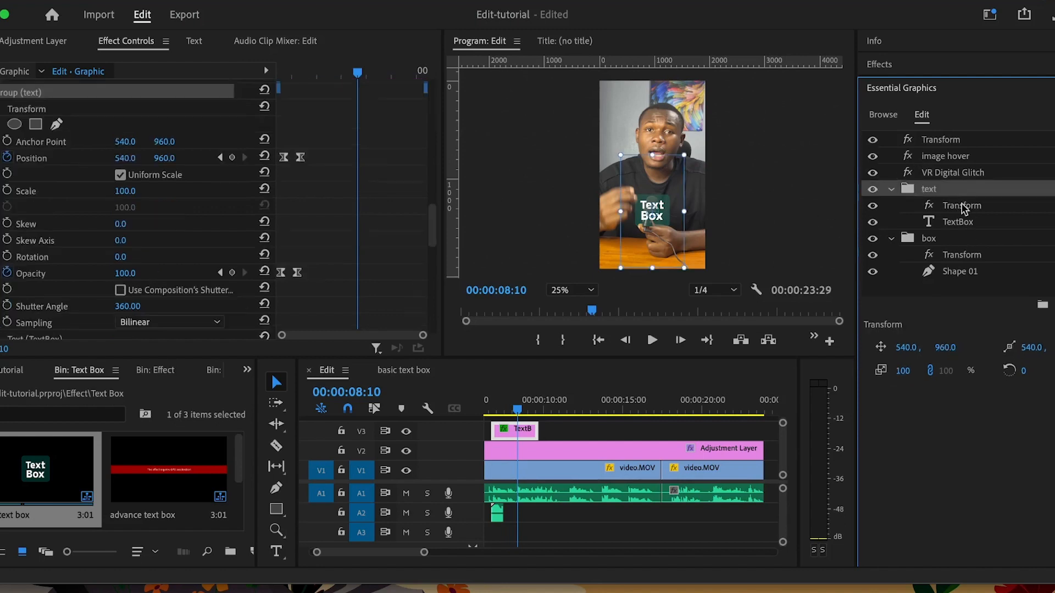
pyautogui.doubleClick(953, 222)
pyautogui.write('h')
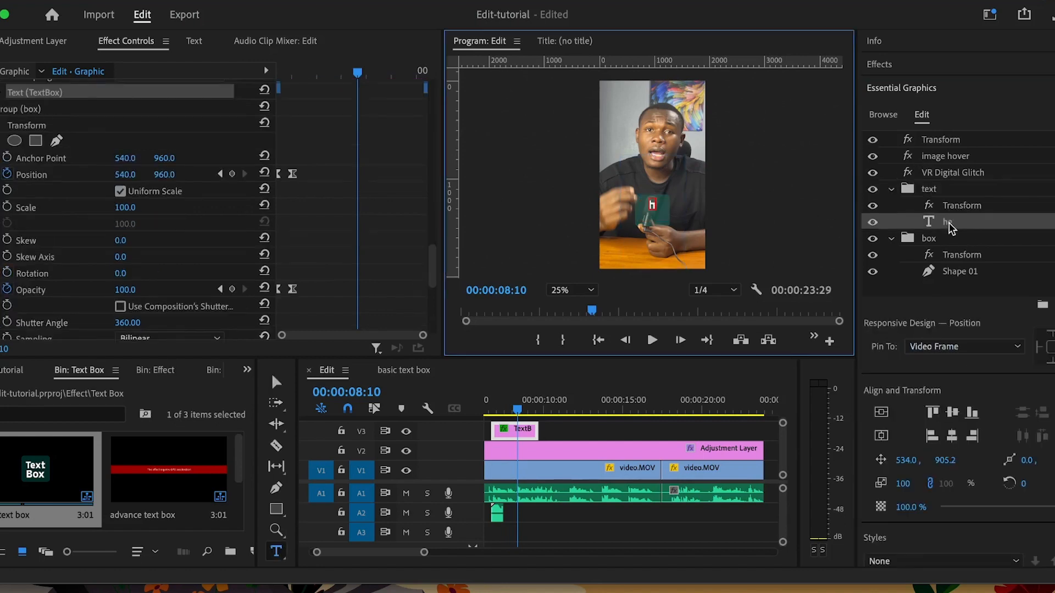
pyautogui.write('ello')
pyautogui.press('Return')
pyautogui.write('editor')
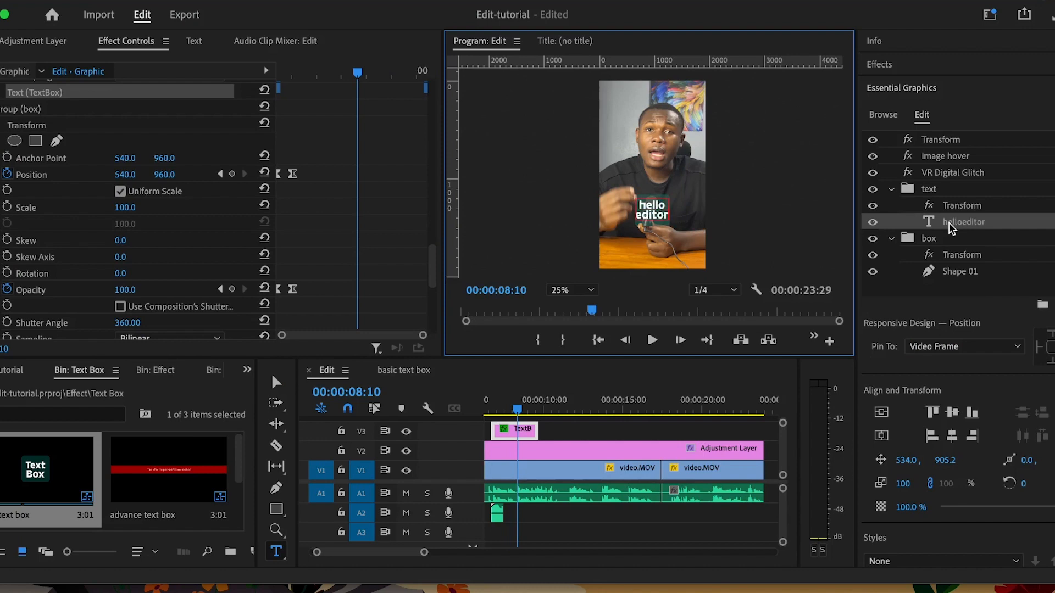
# - Format the "hello editor" text at size 150 in all caps with leading of -19
pyautogui.doubleClick(951, 228)
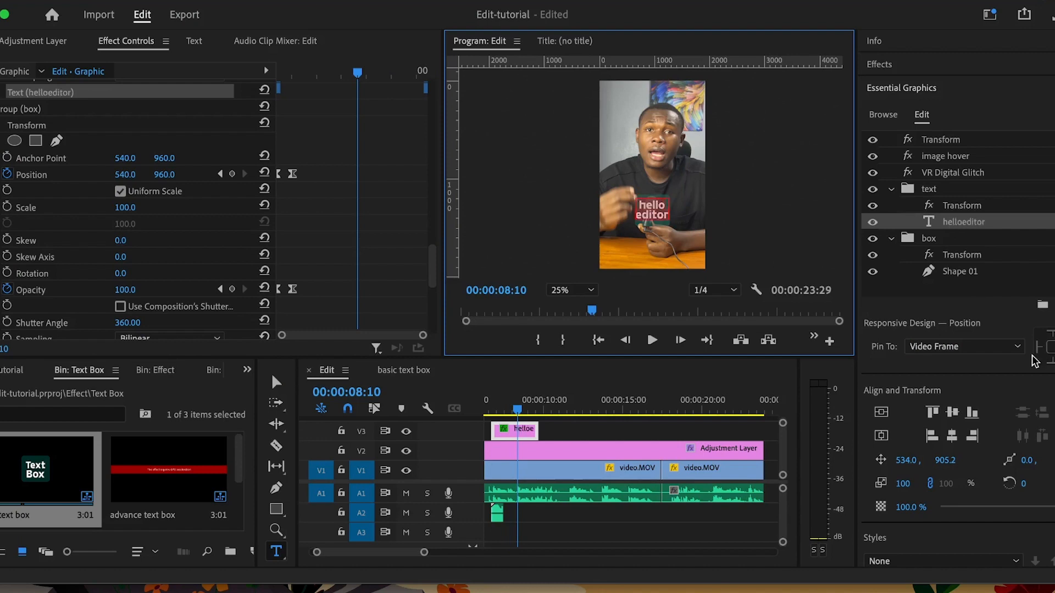
pyautogui.scroll(-5, 1011, 368)
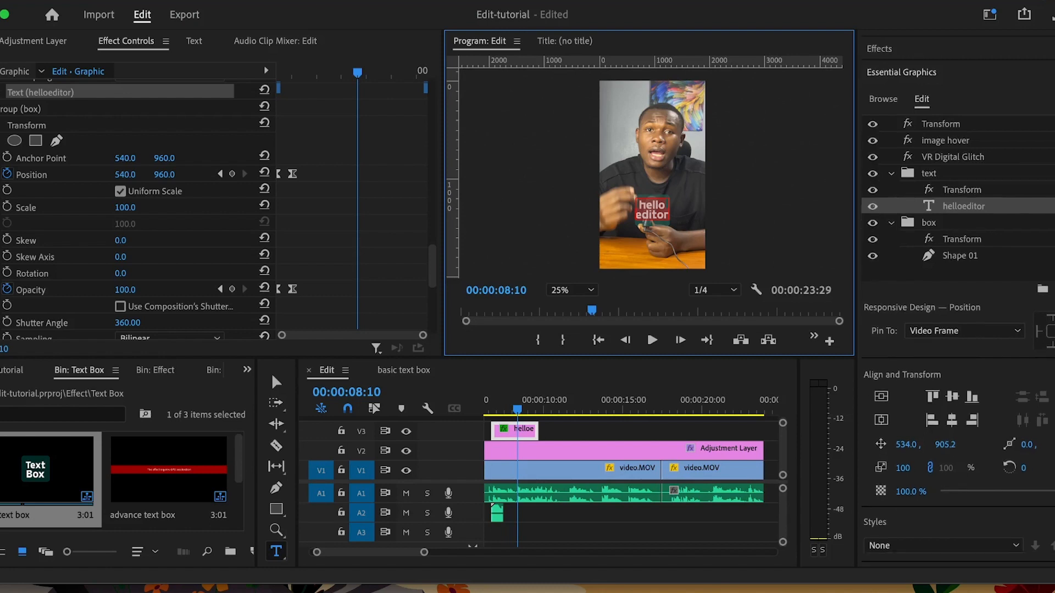
pyautogui.click(970, 398)
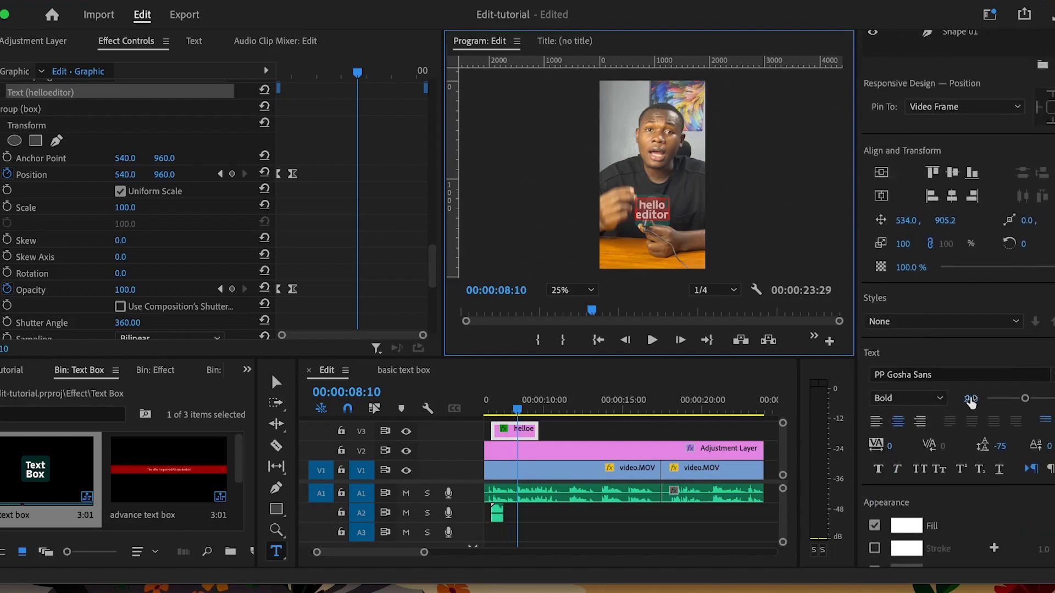
pyautogui.write('150')
pyautogui.press('Return')
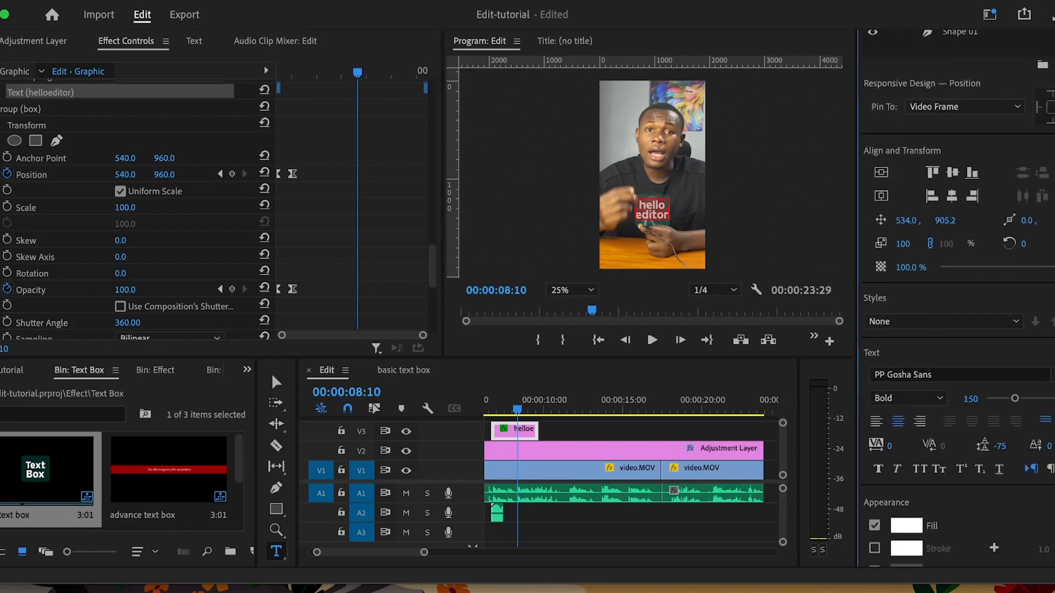
pyautogui.click(920, 469)
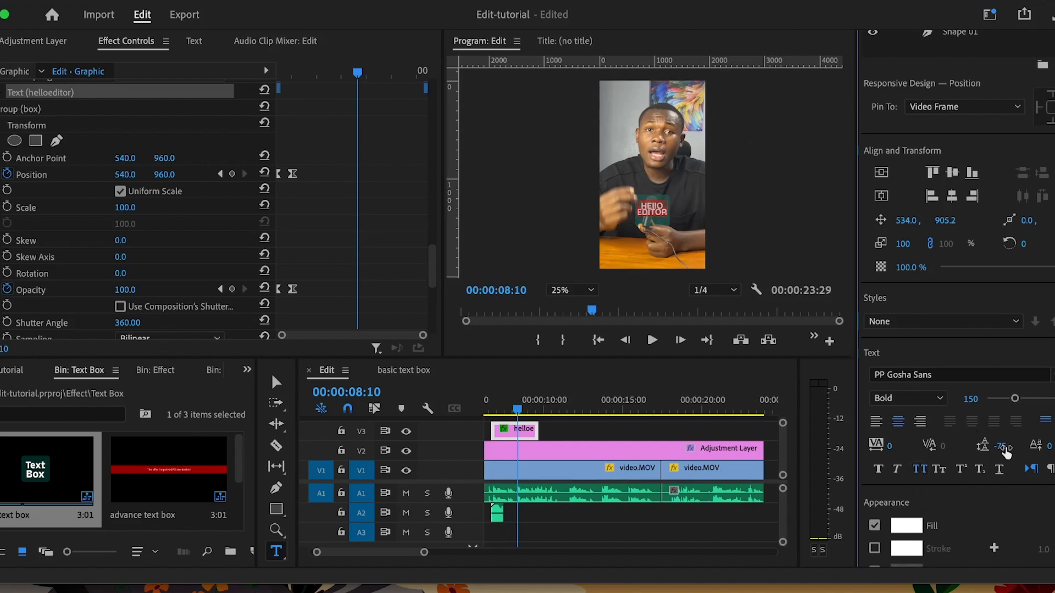
pyautogui.moveTo(998, 446); pyautogui.dragTo(1029, 446)
# - Set the text box graphic's Vector Motion Scale to 89 and deselect the clip
pyautogui.scroll(-2, 318, 122)
pyautogui.scroll(5, 281, 182)
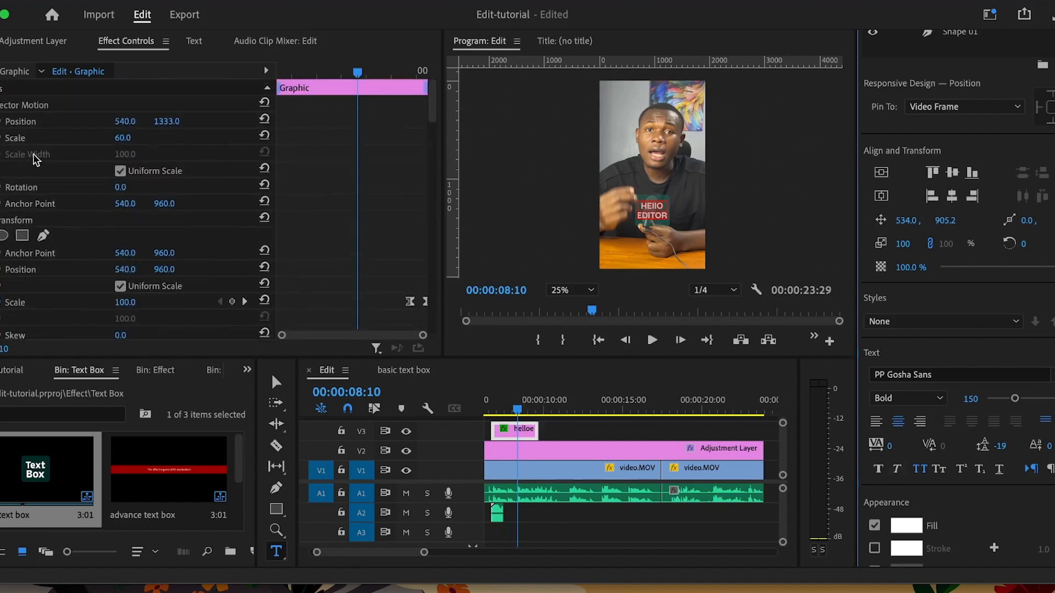
pyautogui.click(122, 137)
pyautogui.write('89')
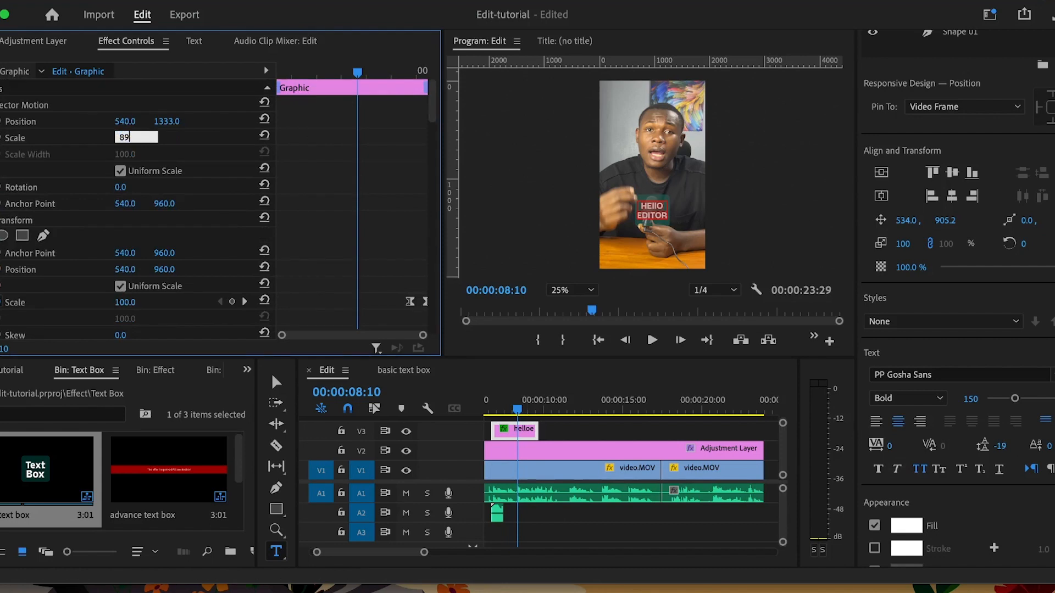
pyautogui.press('Return')
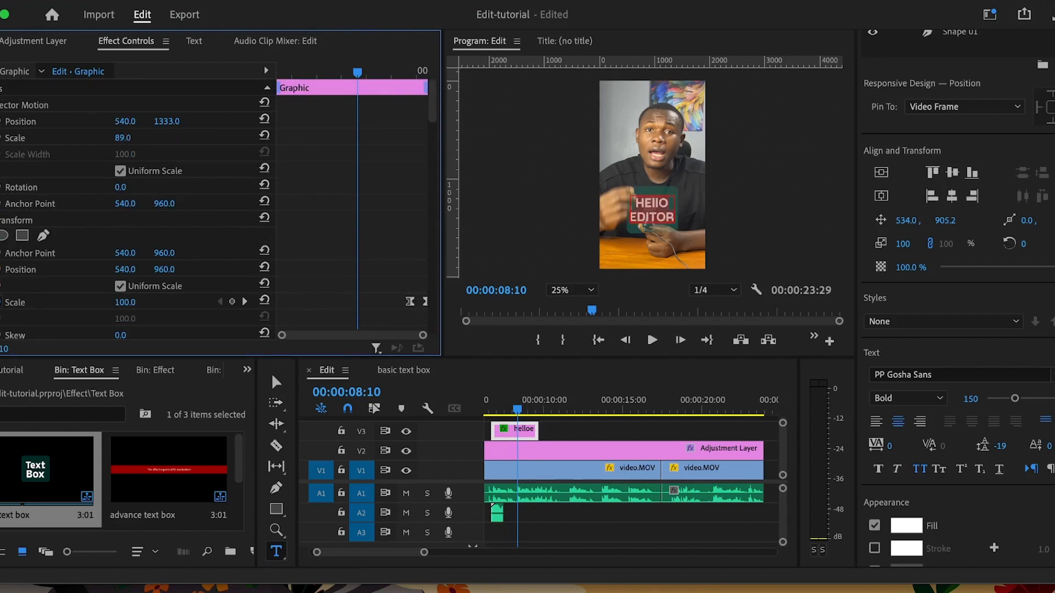
pyautogui.click(571, 428)
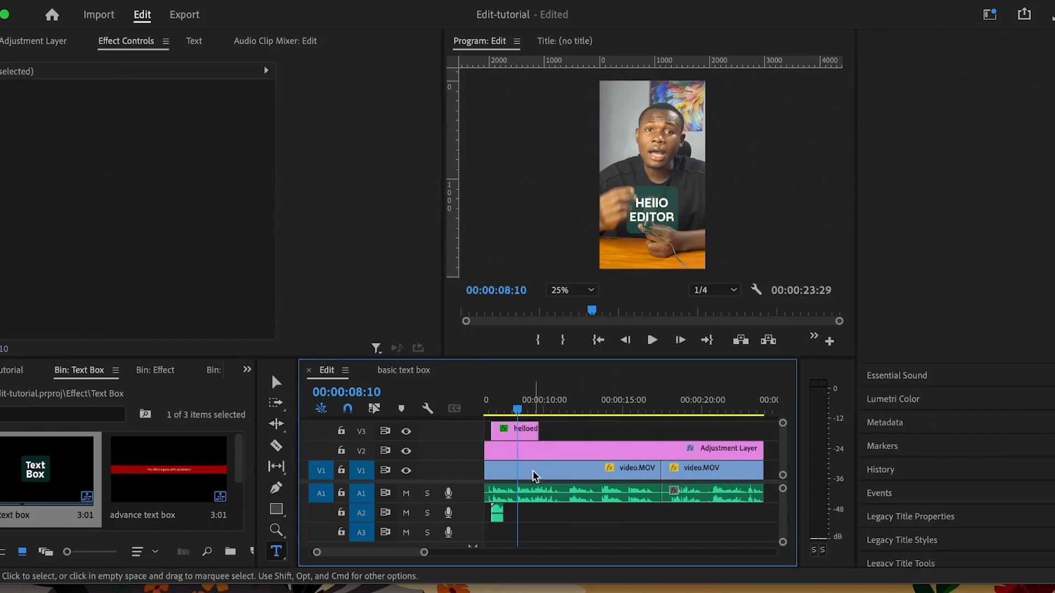
pyautogui.scroll(5, 564, 482)
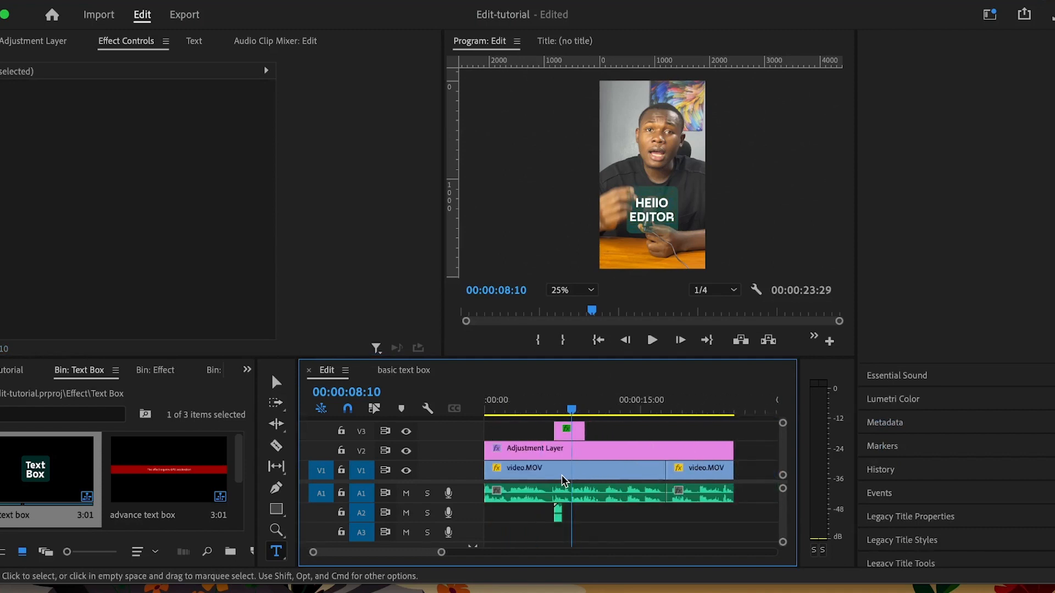
pyautogui.scroll(-2, 160, 471)
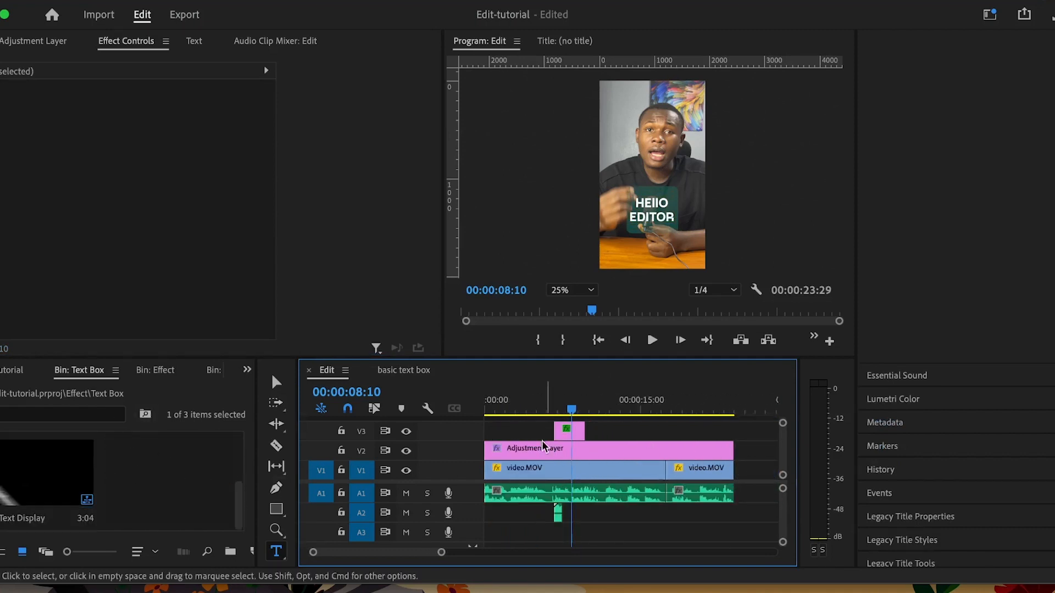
# - Examine the text box graphic's layers and the glitch sound effect clip placed beneath it in the timeline
pyautogui.click(573, 436)
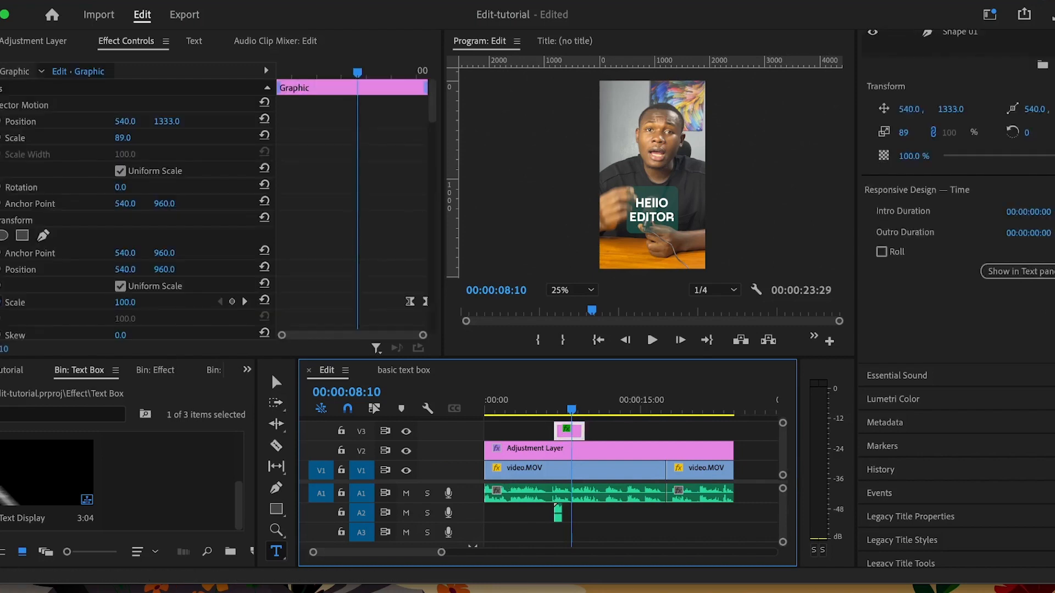
pyautogui.scroll(5, 989, 122)
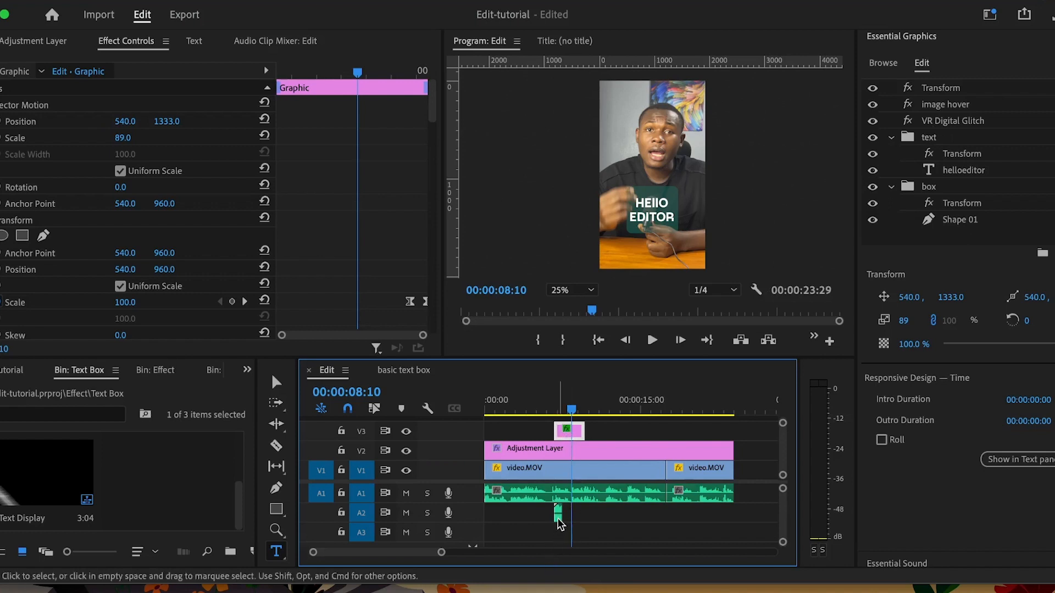
pyautogui.scroll(8, 558, 516)
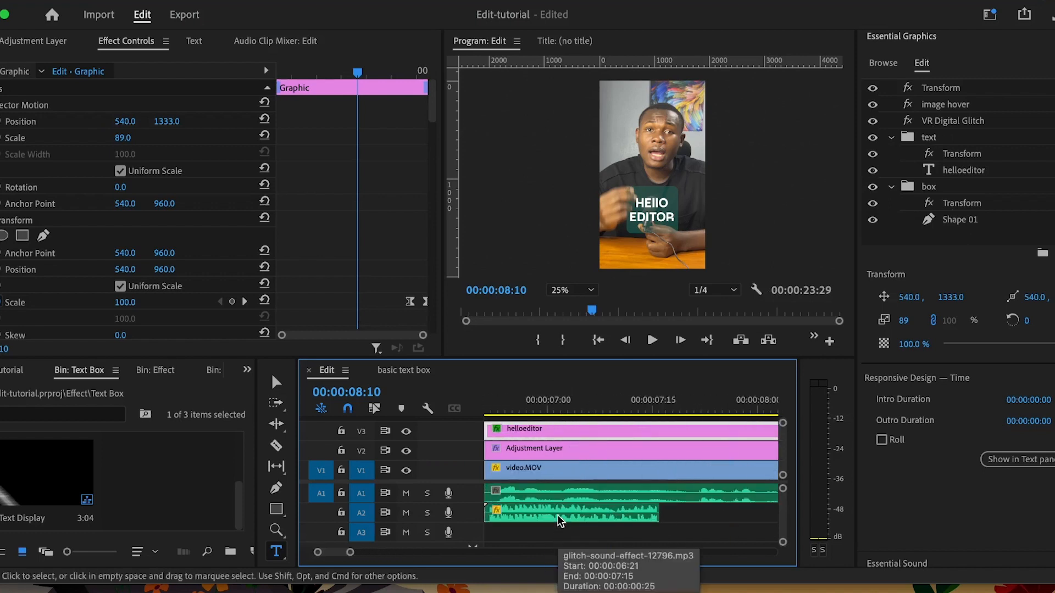
pyautogui.click(562, 516)
pyautogui.scroll(-4, 567, 520)
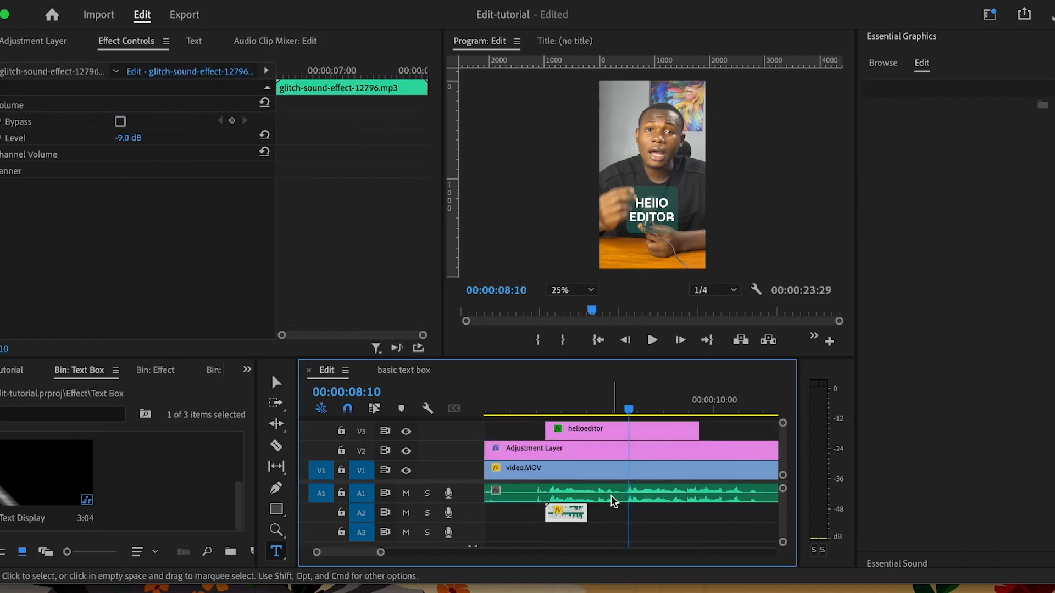
pyautogui.scroll(-3, 610, 500)
pyautogui.moveTo(579, 406); pyautogui.dragTo(613, 409)
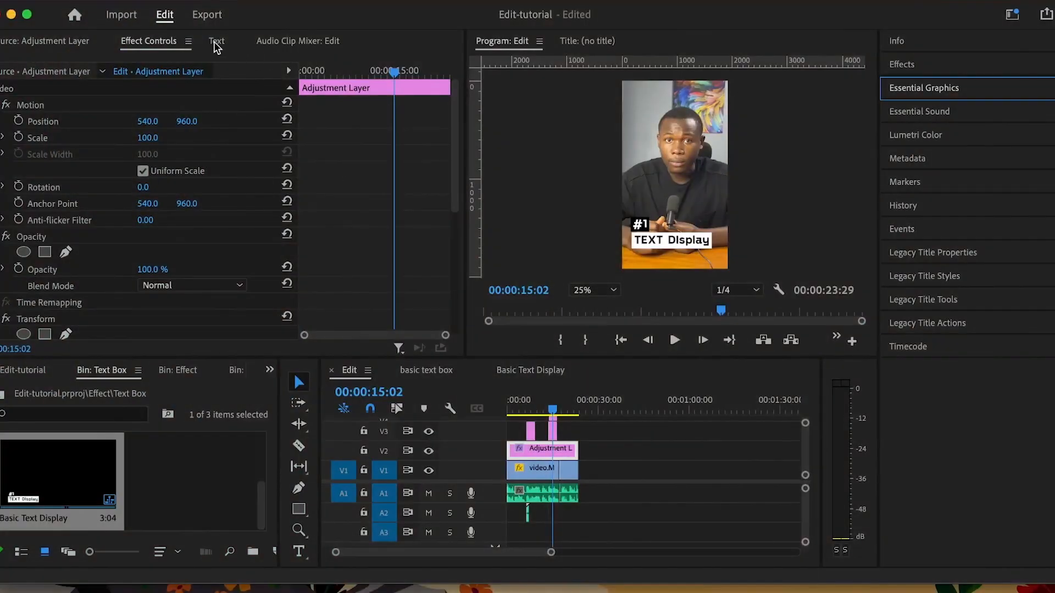
# - Transcribe the sequence in English using only the Audio 1 track
pyautogui.click(193, 42)
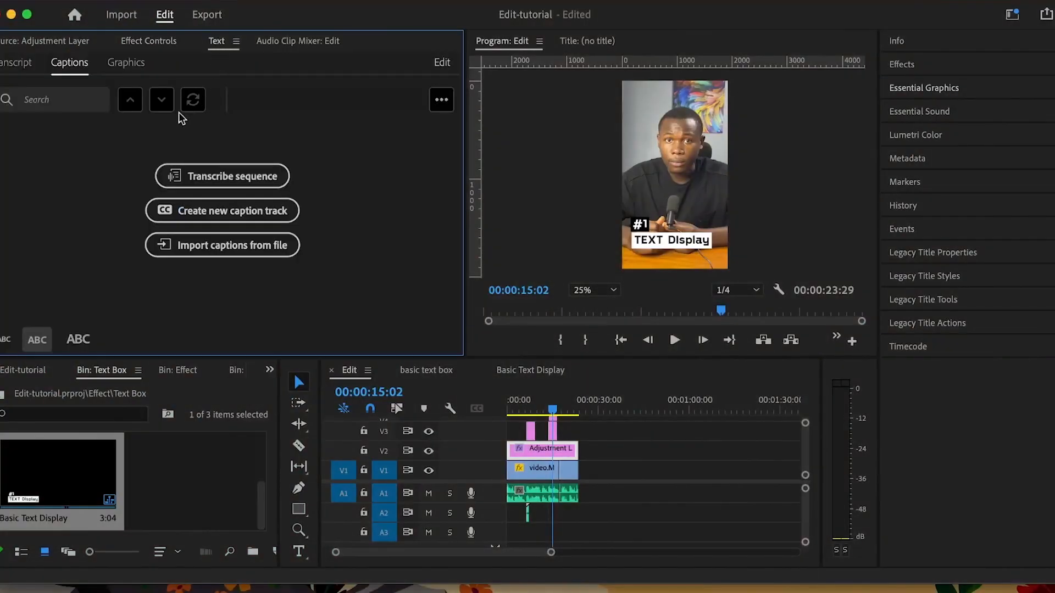
pyautogui.click(7, 65)
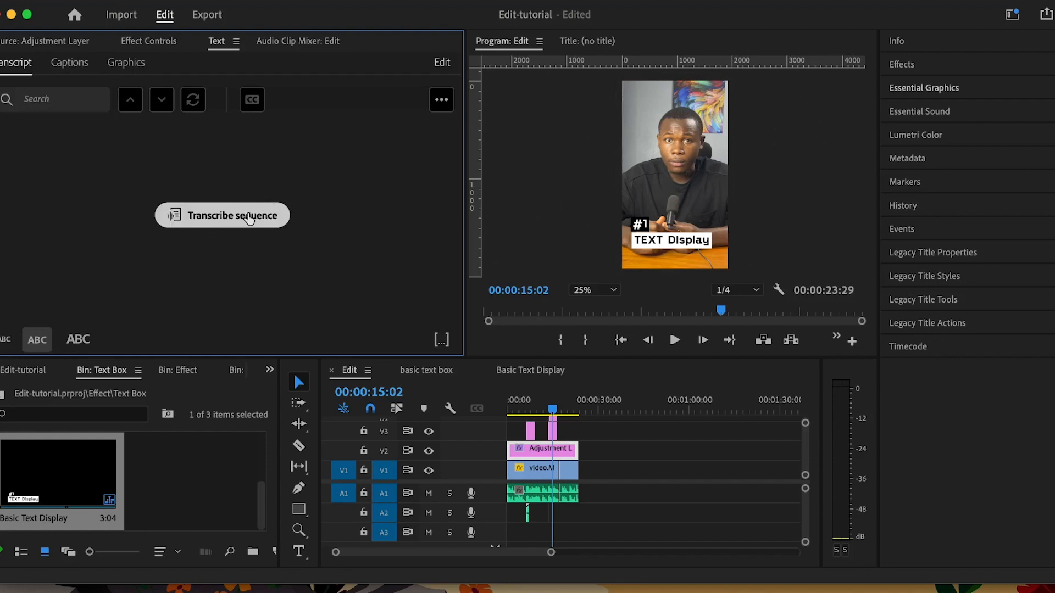
pyautogui.click(249, 219)
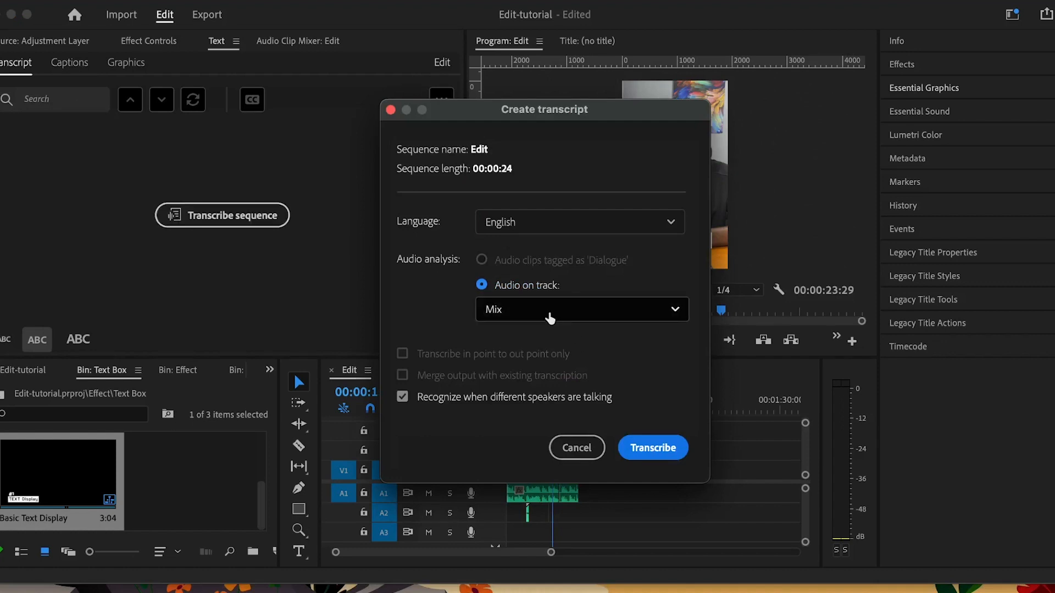
pyautogui.moveTo(461, 118); pyautogui.dragTo(758, 109)
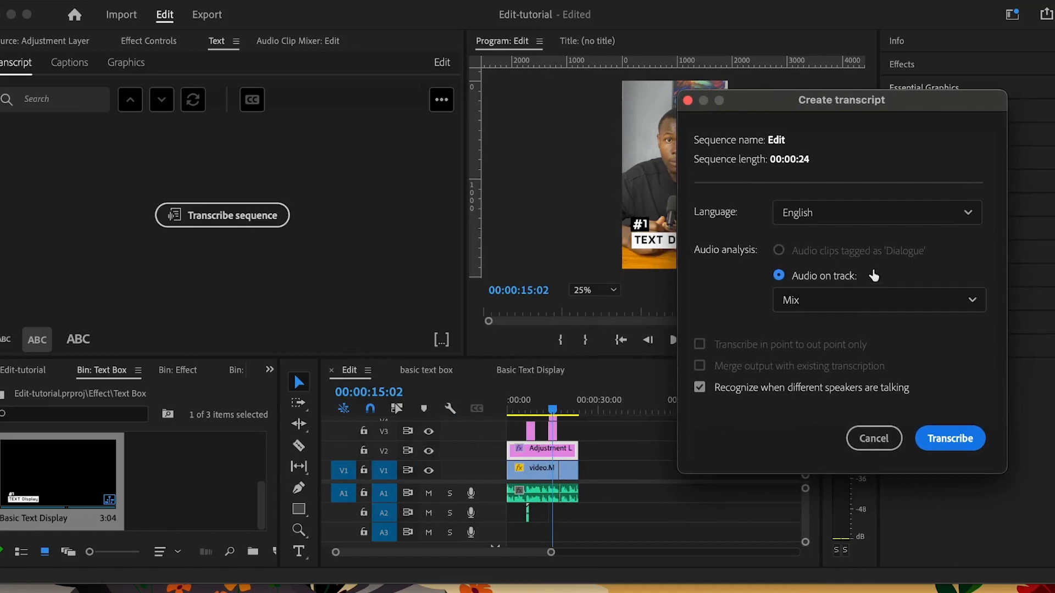
pyautogui.click(808, 302)
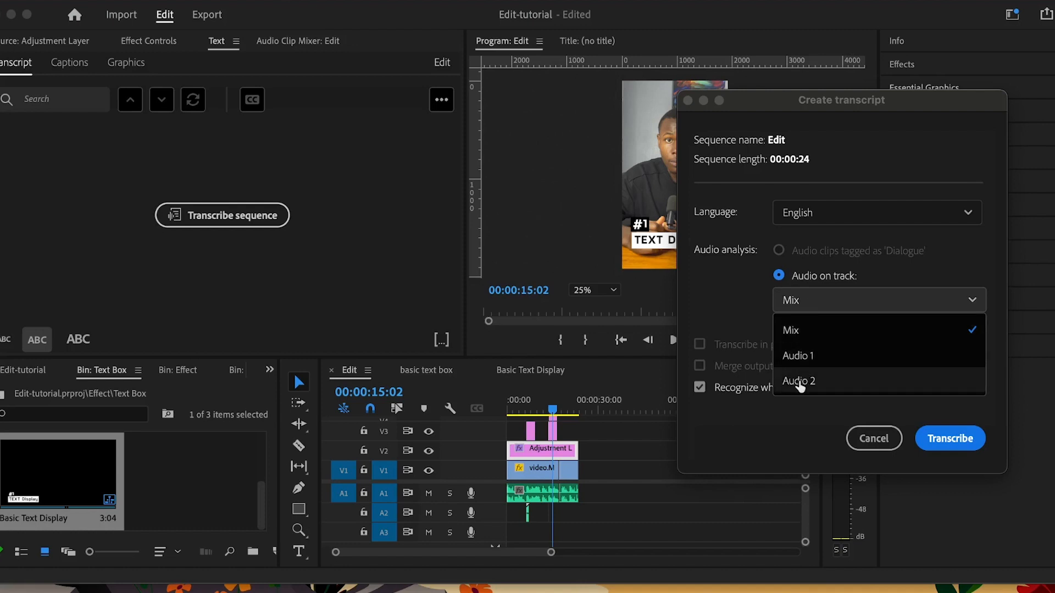
pyautogui.click(803, 364)
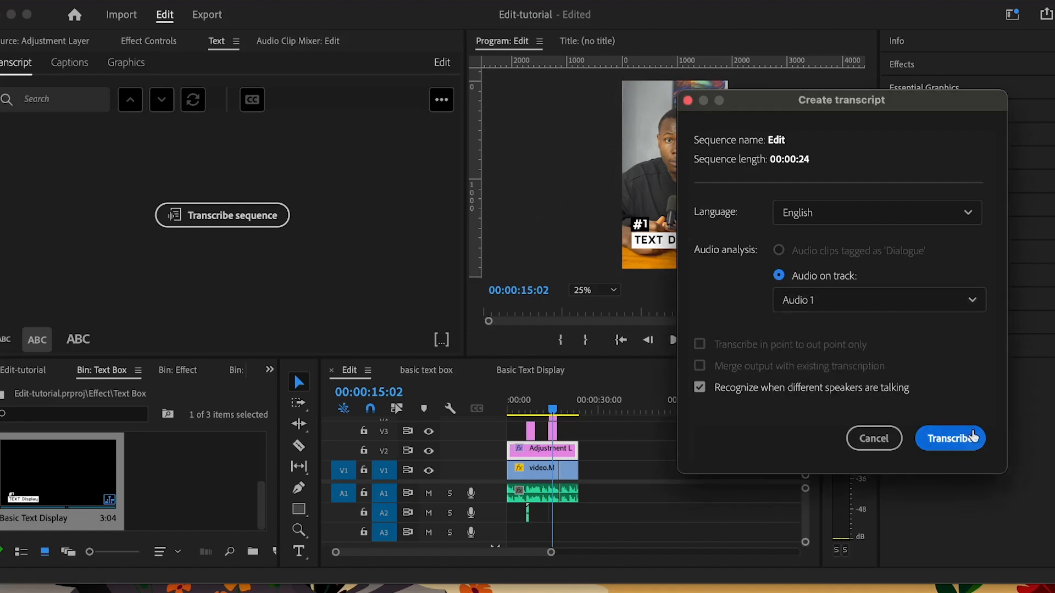
pyautogui.click(971, 443)
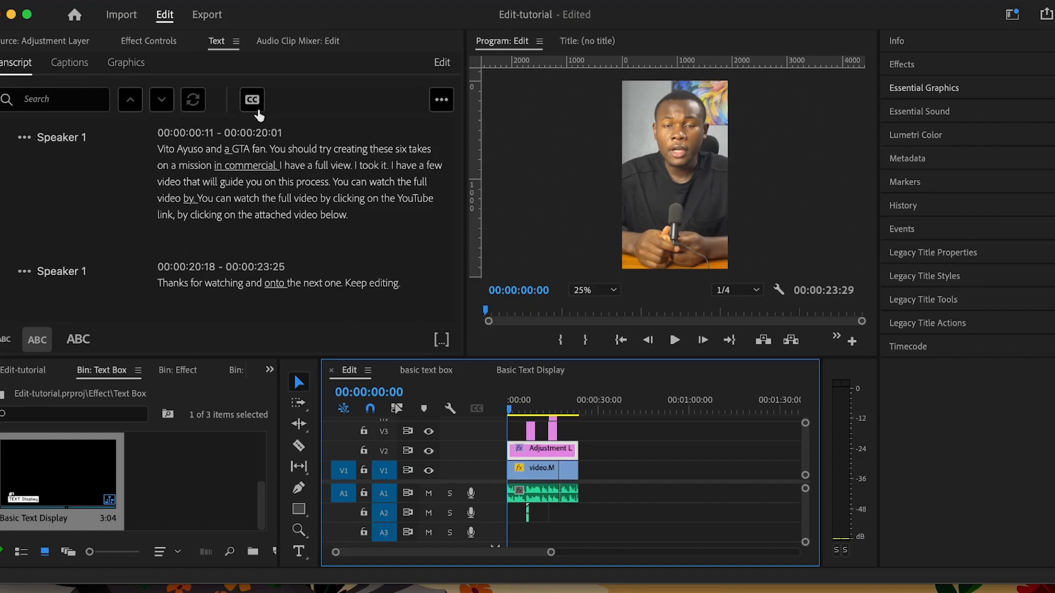
# - Create single-line subtitle captions from the sequence transcript with a maximum length of 16 characters and a shorter minimum duration
pyautogui.click(252, 101)
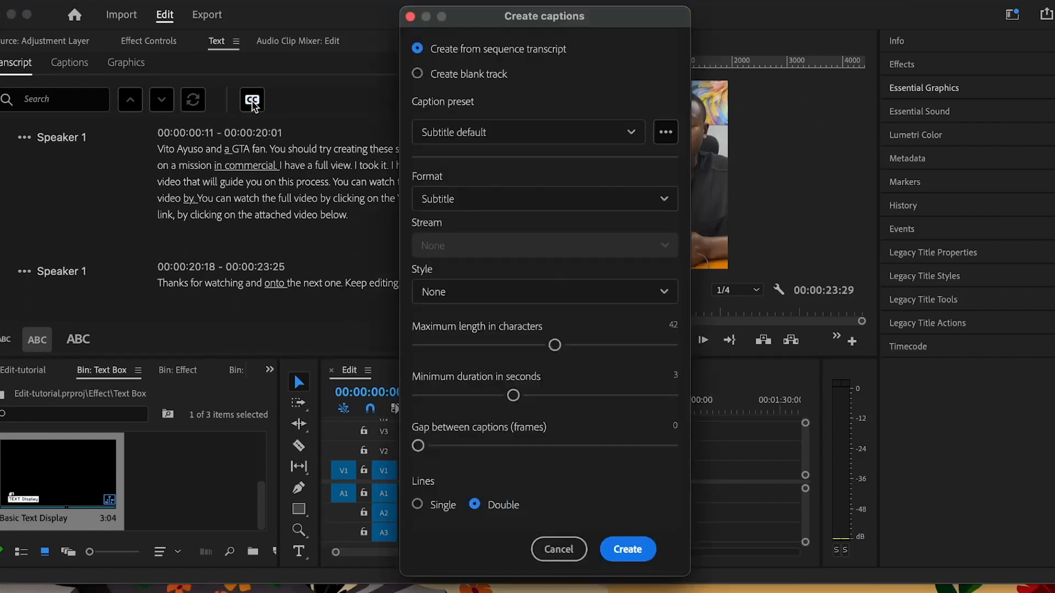
pyautogui.moveTo(491, 350); pyautogui.dragTo(449, 348)
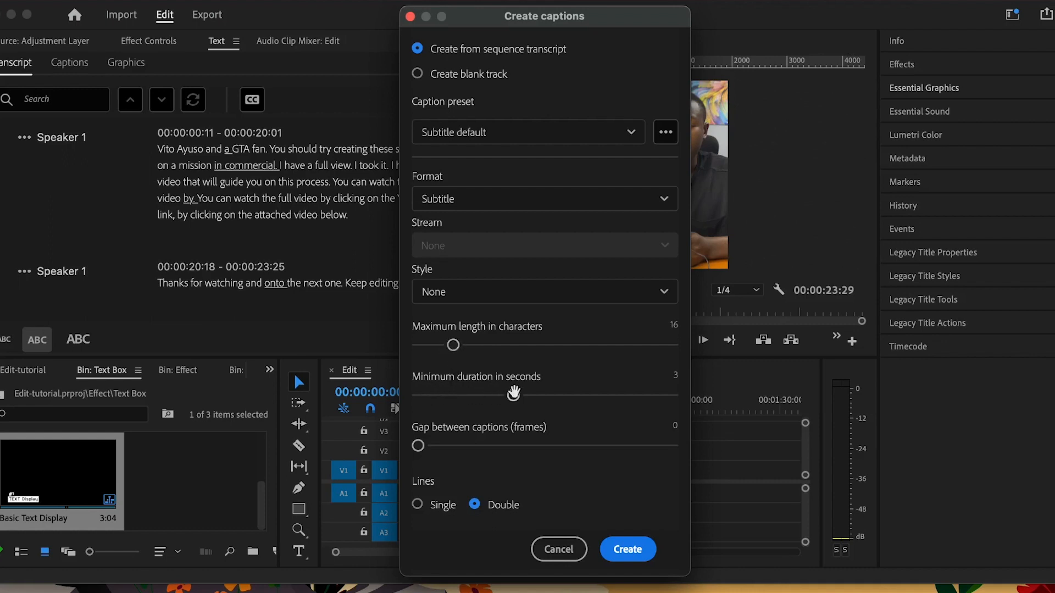
pyautogui.moveTo(513, 396); pyautogui.dragTo(435, 404)
pyautogui.click(421, 505)
pyautogui.click(627, 556)
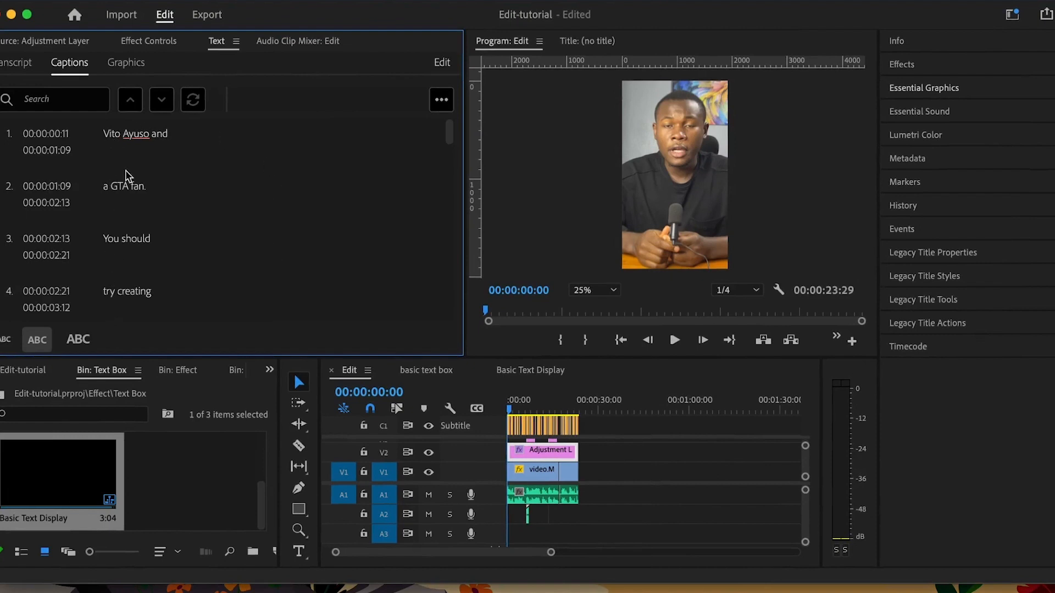
# - Format all captions on the subtitle track in PP Gosha Sans Bold at size 60, using the centre zone with a vertical offset of 400
pyautogui.scroll(5, 529, 435)
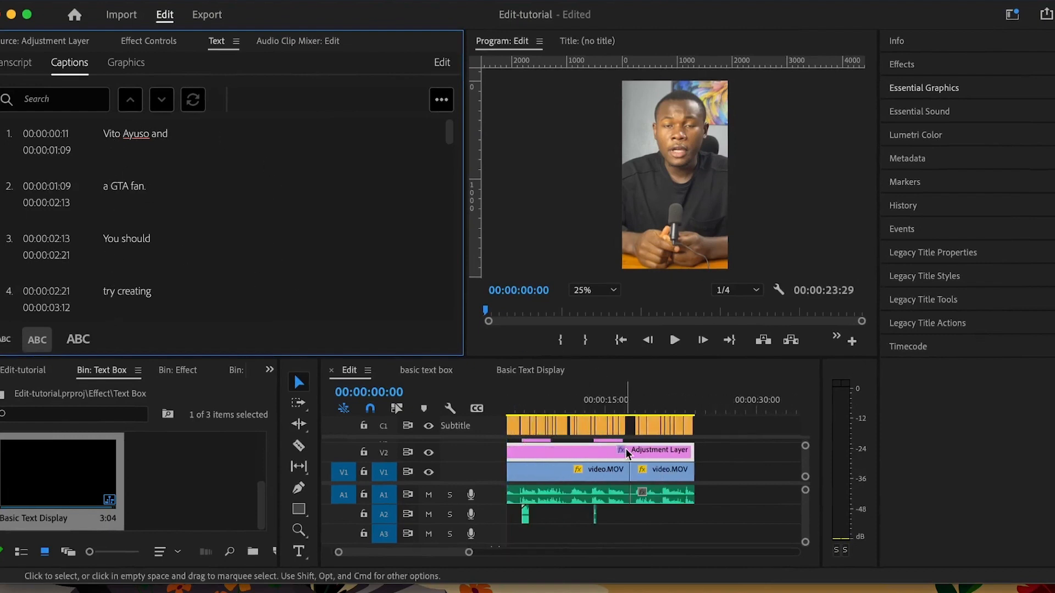
pyautogui.scroll(3, 615, 444)
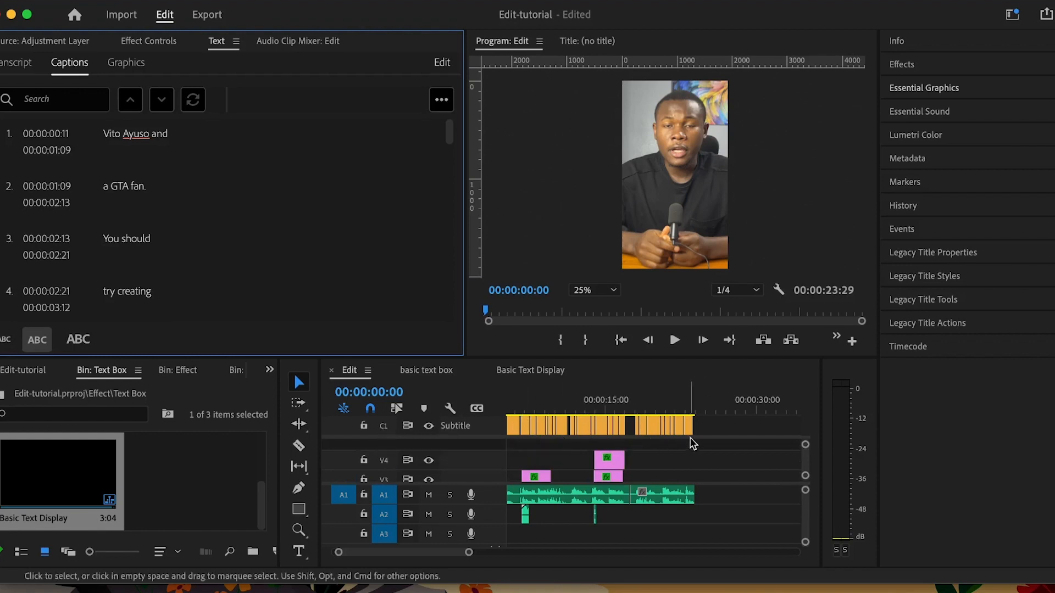
pyautogui.click(582, 407)
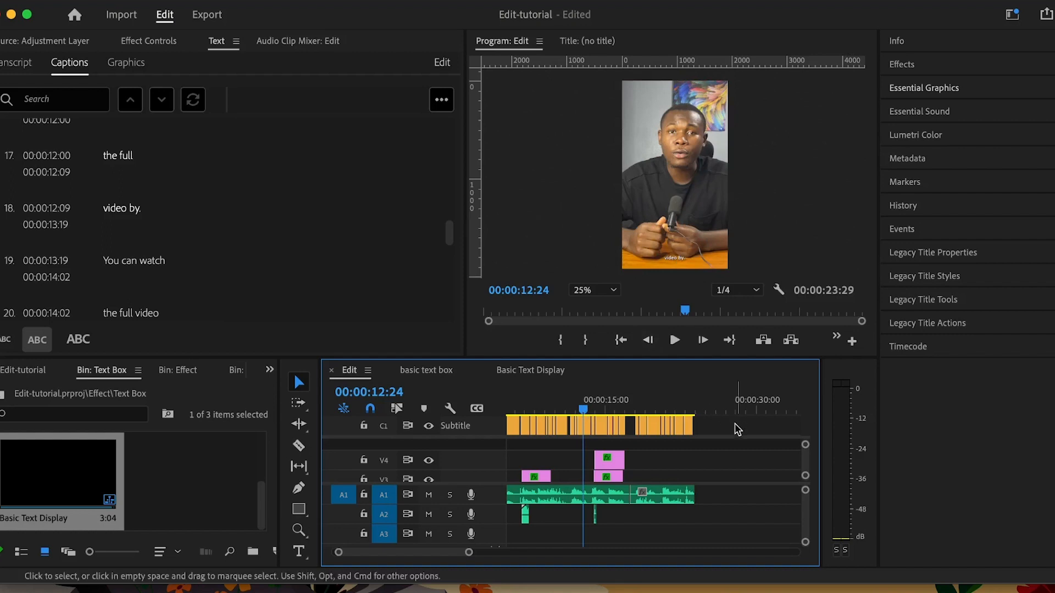
pyautogui.moveTo(734, 431); pyautogui.dragTo(464, 434)
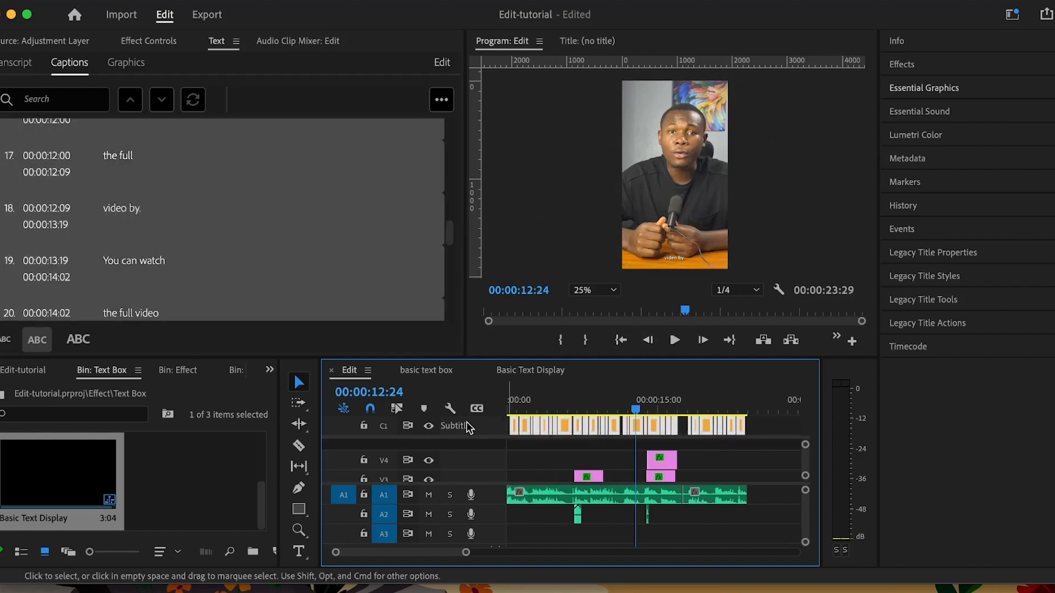
pyautogui.click(931, 89)
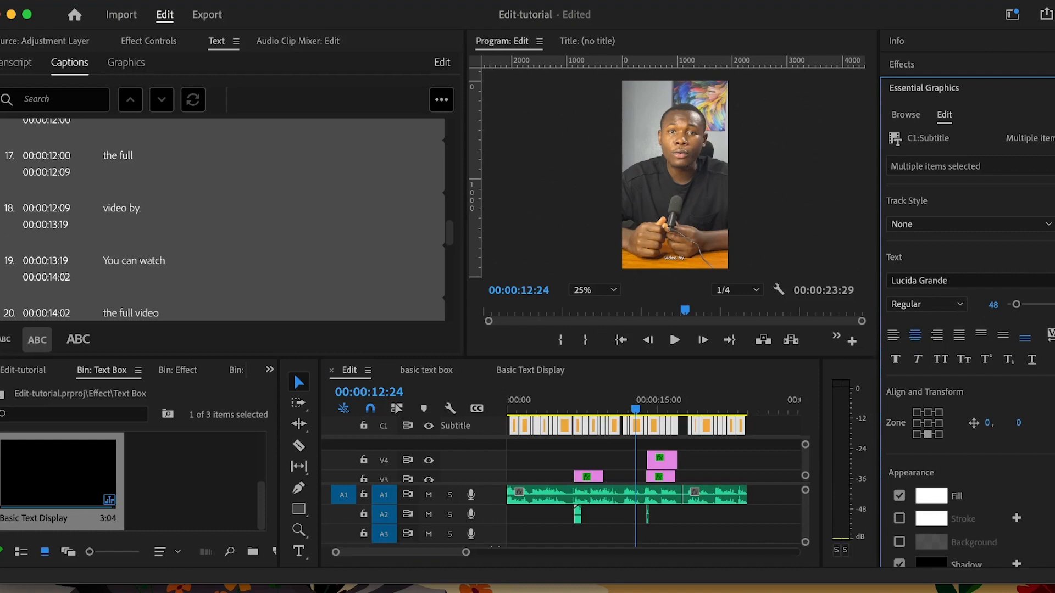
pyautogui.scroll(-5, 966, 296)
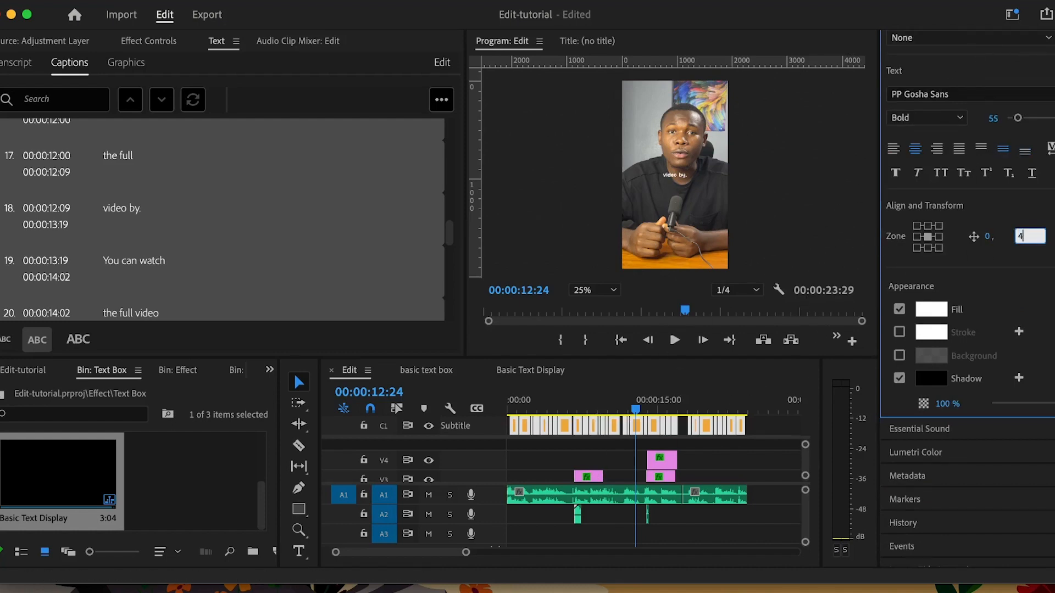
pyautogui.write('00')
pyautogui.click(993, 118)
pyautogui.write('60')
# - Replace the captions' shadow with a black background at full opacity, and deselect them
pyautogui.click(899, 378)
pyautogui.click(899, 355)
pyautogui.click(931, 356)
pyautogui.click(948, 380)
pyautogui.write('1000')
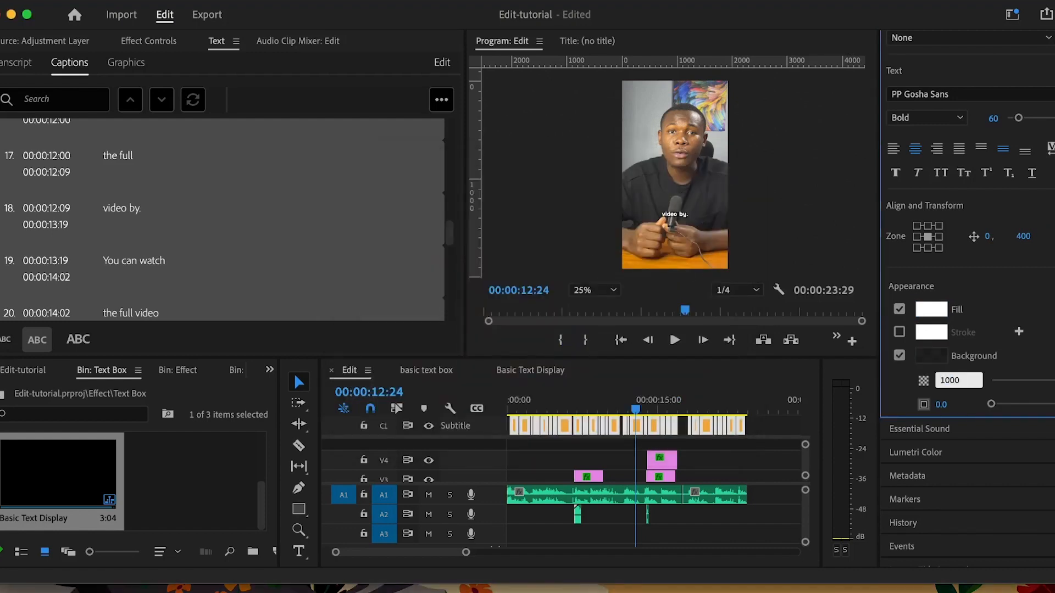
pyautogui.press('Return')
pyautogui.scroll(-5, 967, 352)
pyautogui.scroll(8, 967, 275)
pyautogui.scroll(-2, 630, 460)
pyautogui.click(621, 522)
# - Play the sequence from the start to check the captions against the speech
pyautogui.scroll(3, 598, 465)
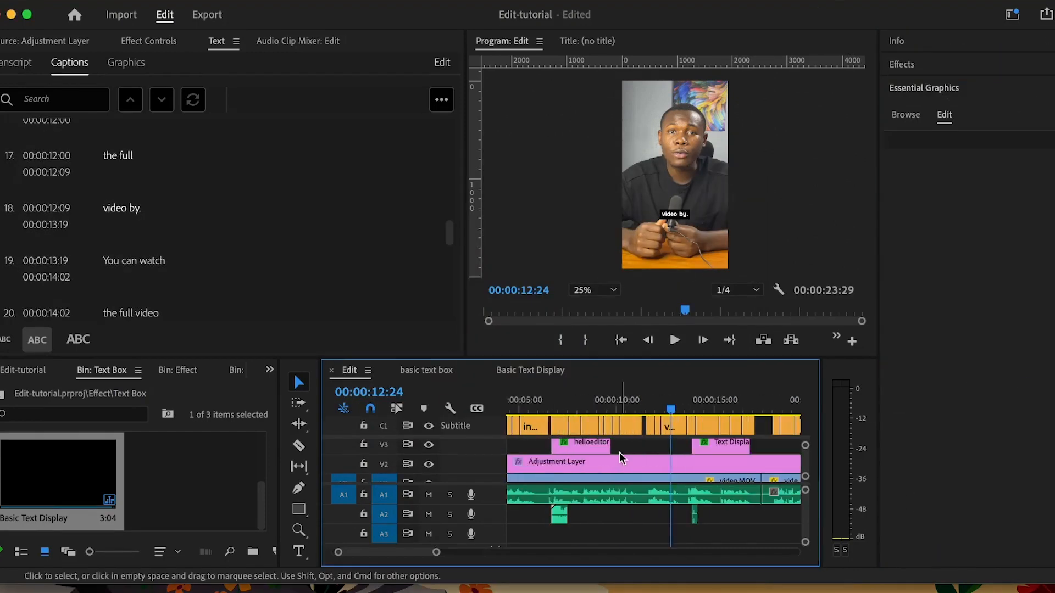
pyautogui.hscroll(-2, 618, 453)
pyautogui.press('-')
pyautogui.press('-')
pyautogui.moveTo(541, 409); pyautogui.dragTo(470, 401)
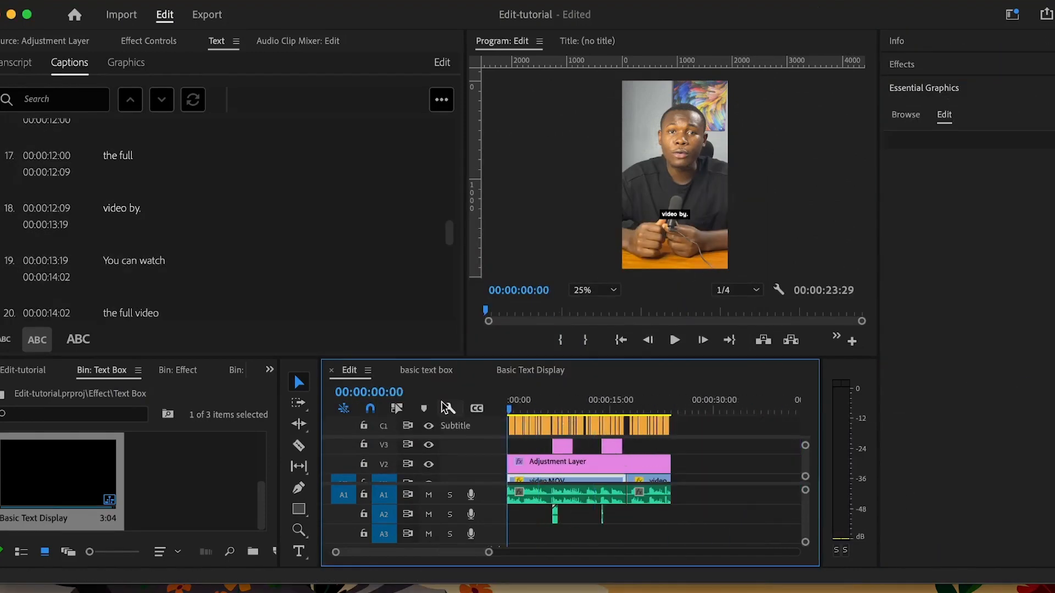
pyautogui.press('space')
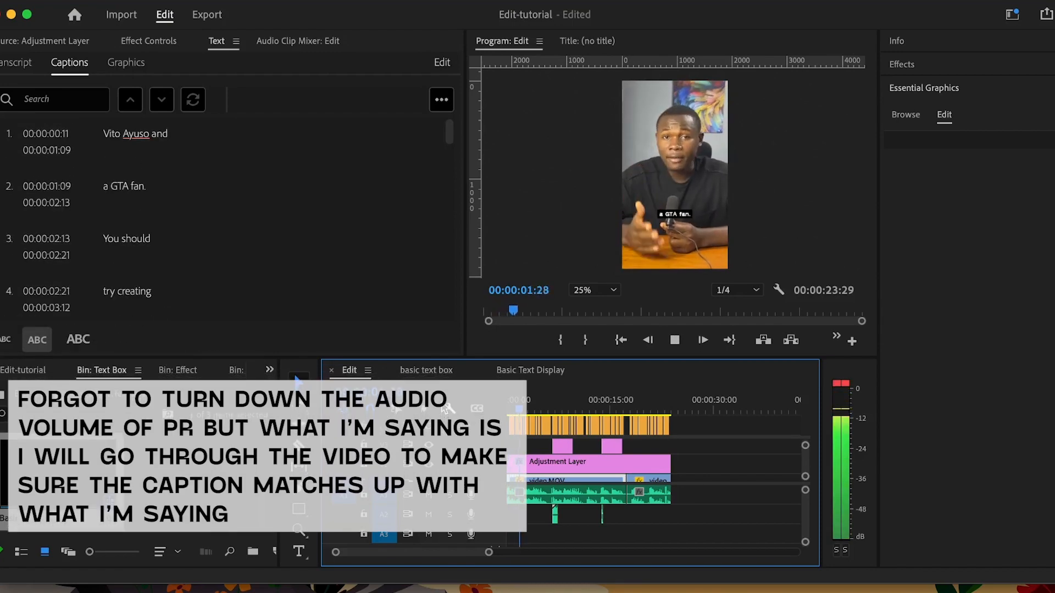
# - Move the cut between the "a mission" and "in commercial." captions to 00:00:05:07
pyautogui.press('=')
pyautogui.press('=')
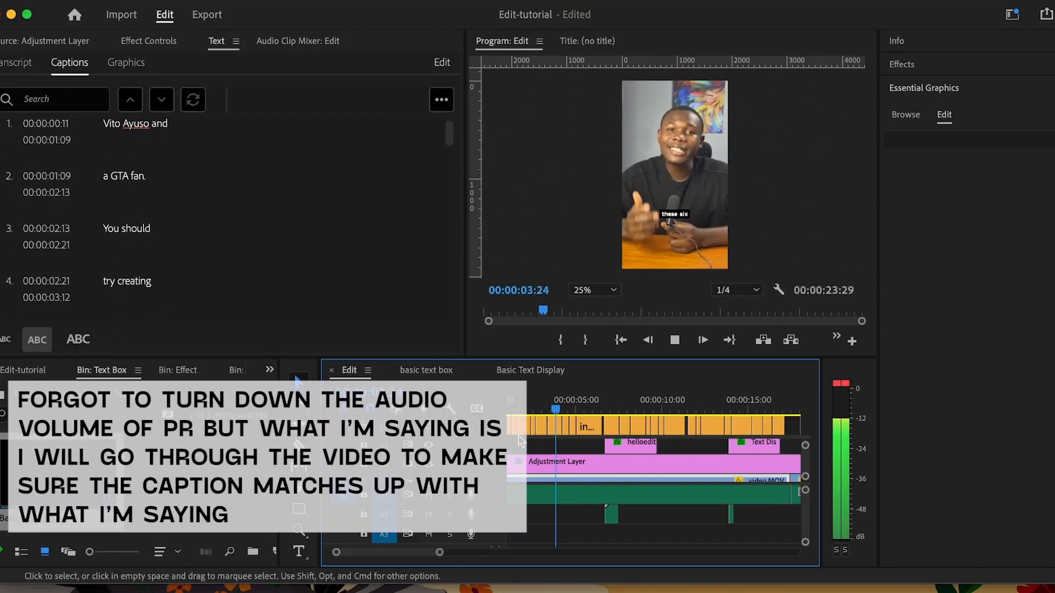
pyautogui.click(705, 409)
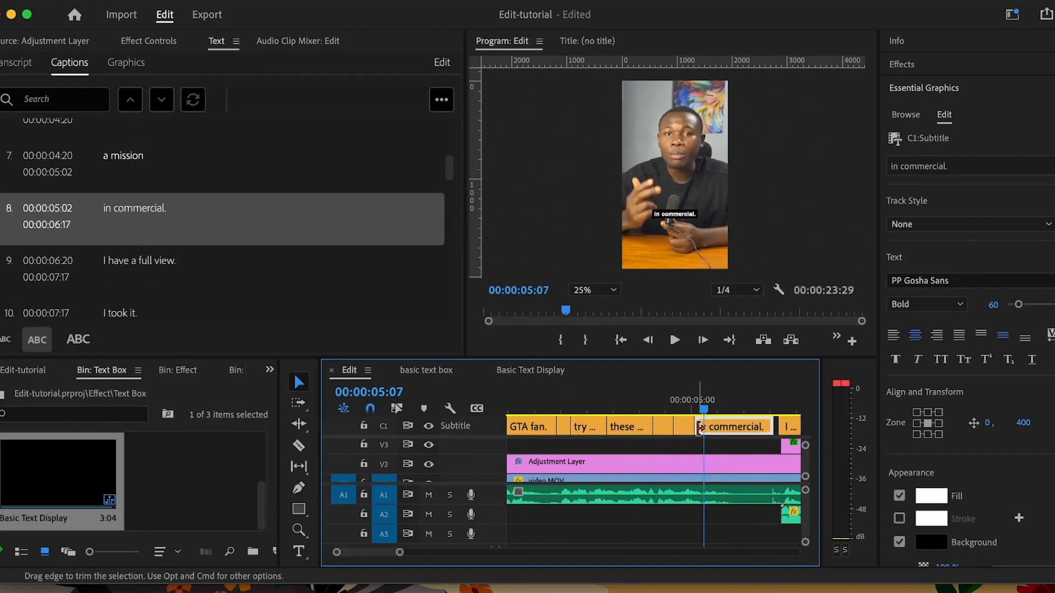
pyautogui.moveTo(700, 427); pyautogui.dragTo(704, 428)
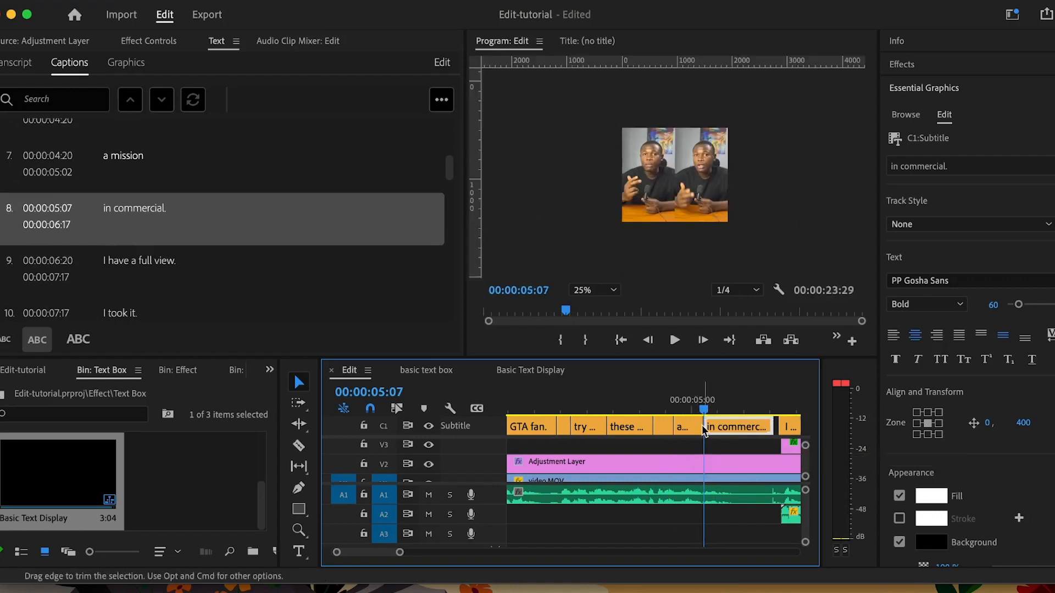
pyautogui.press('\\')
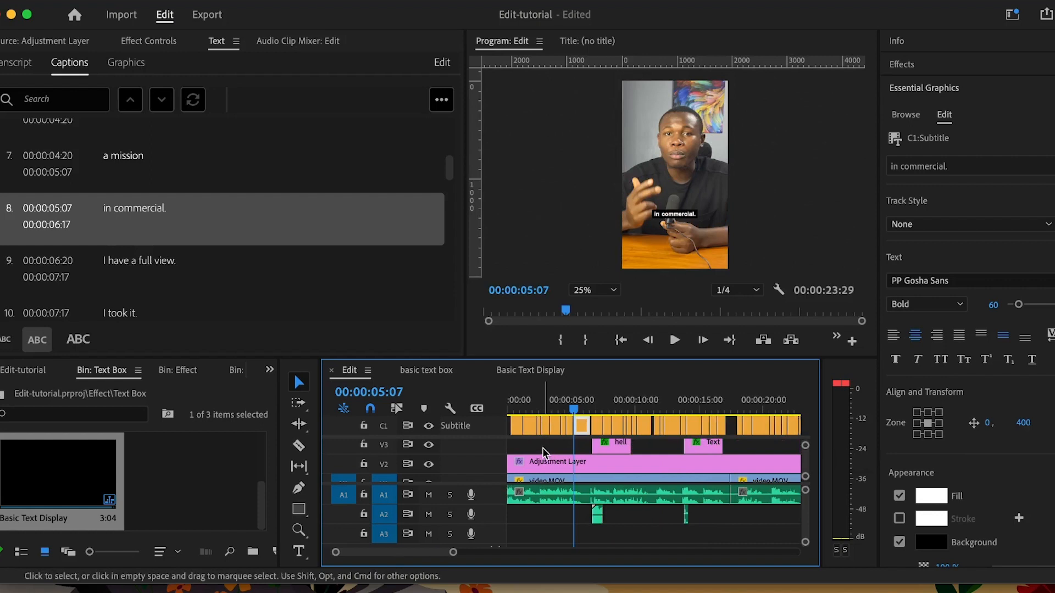
pyautogui.scroll(-5, 588, 479)
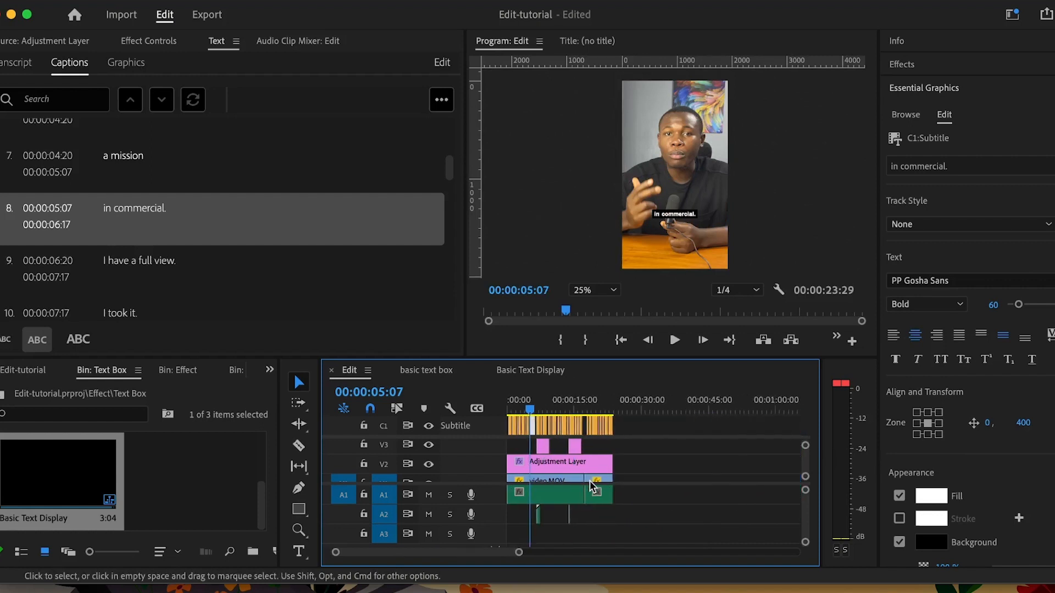
pyautogui.scroll(5, 547, 497)
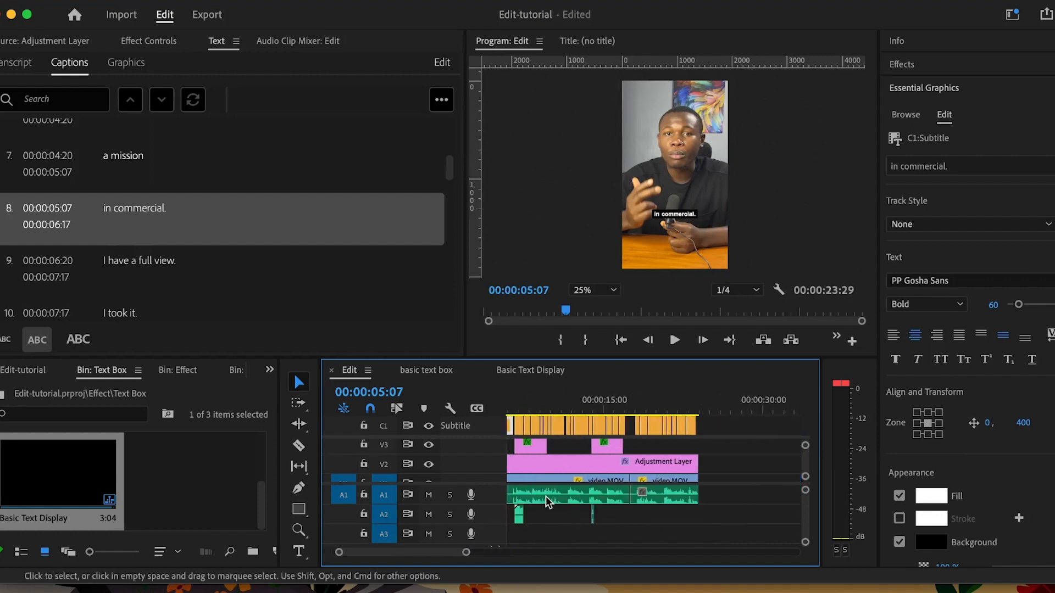
pyautogui.scroll(-3, 546, 497)
pyautogui.scroll(-5, 545, 500)
pyautogui.scroll(1, 545, 498)
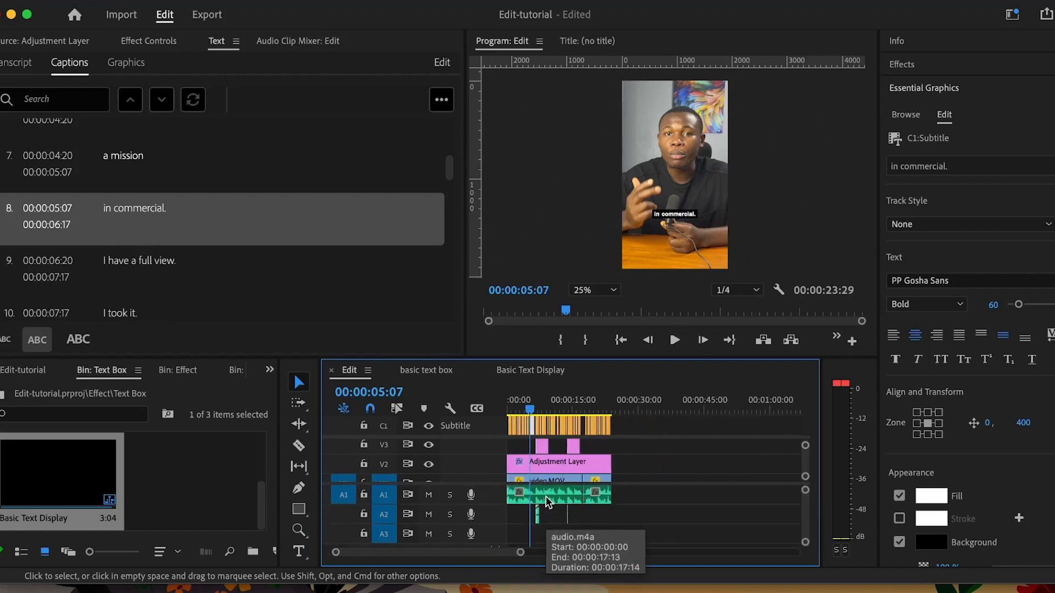
# - Switch to the Audio workspace, show the track mixer's effect slots, and add DeNoise to the Audio 1 track
pyautogui.click(1010, 18)
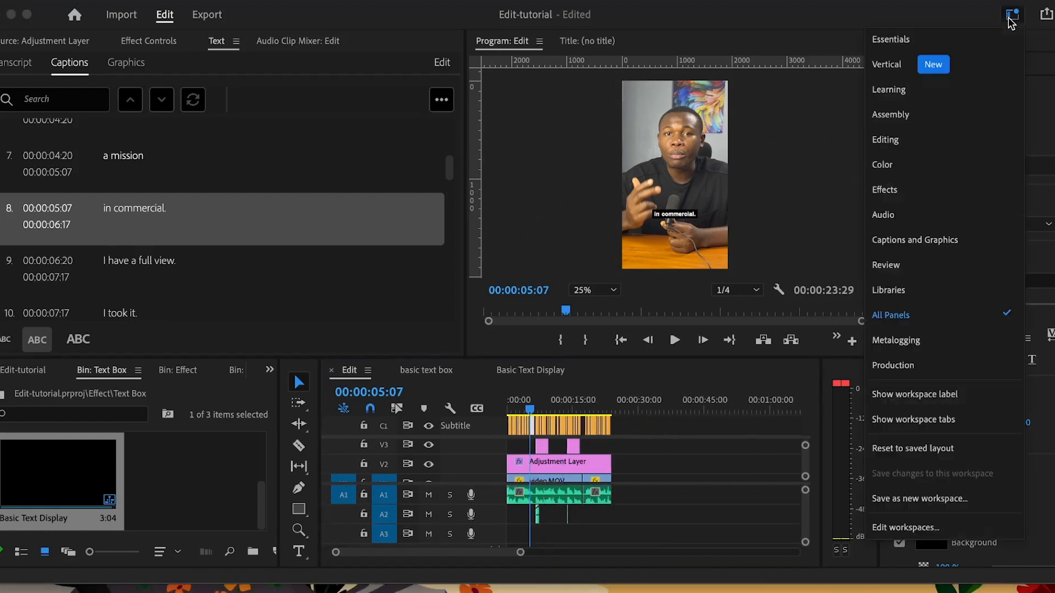
pyautogui.click(883, 215)
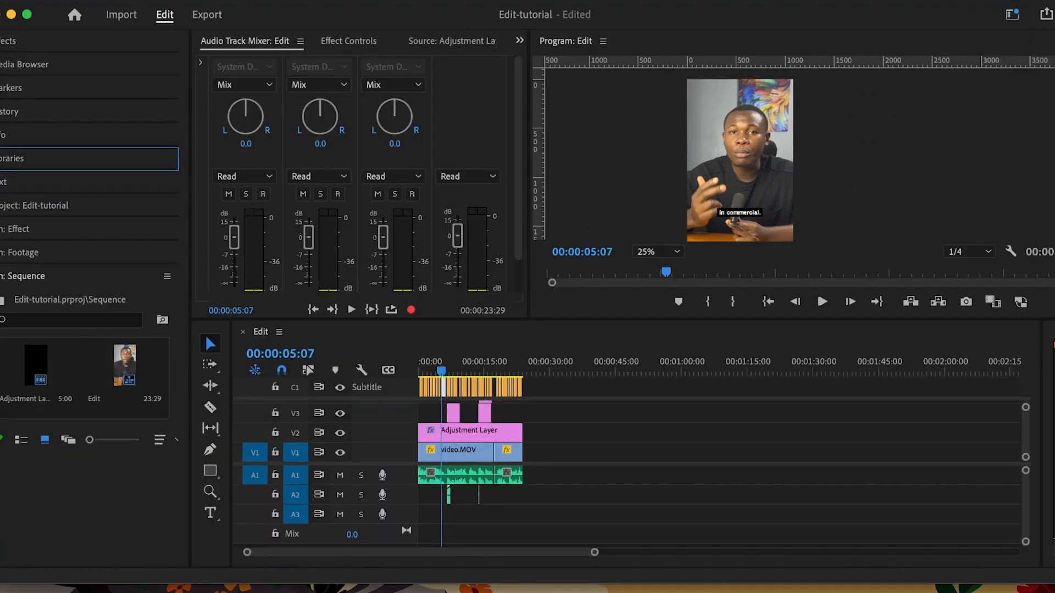
pyautogui.click(202, 66)
pyautogui.click(273, 67)
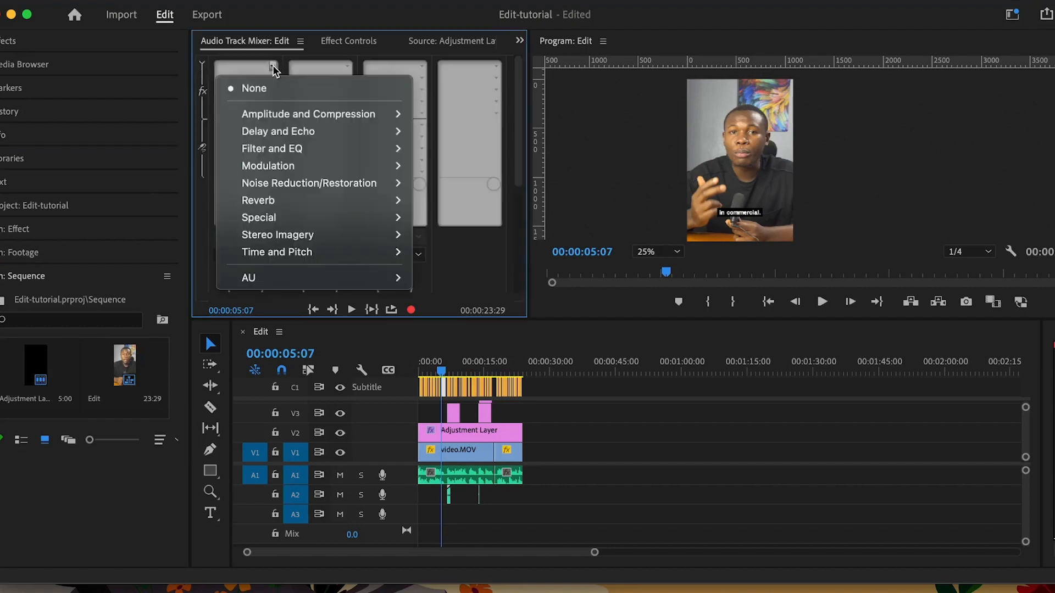
pyautogui.moveTo(299, 186)
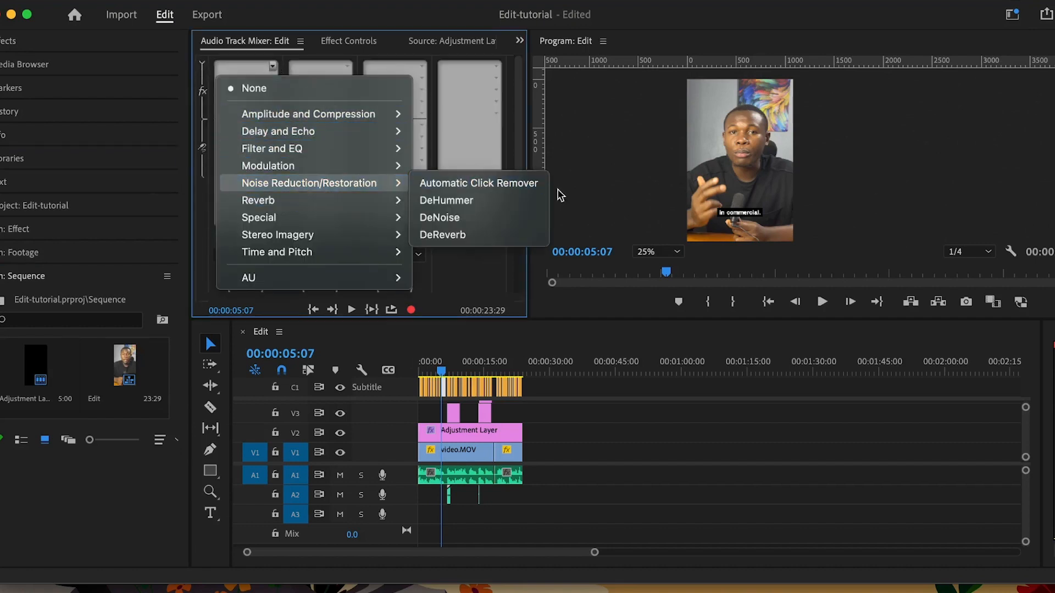
pyautogui.click(495, 218)
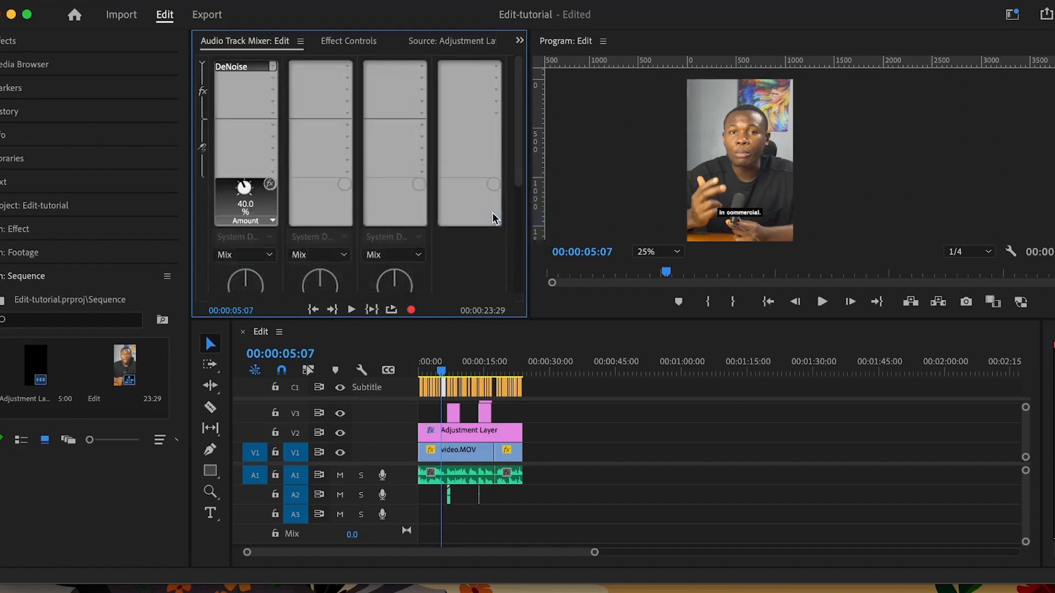
# - Add Hard Limiter and Parametric Equalizer to the next two effect slots of the Audio 1 track
pyautogui.click(273, 77)
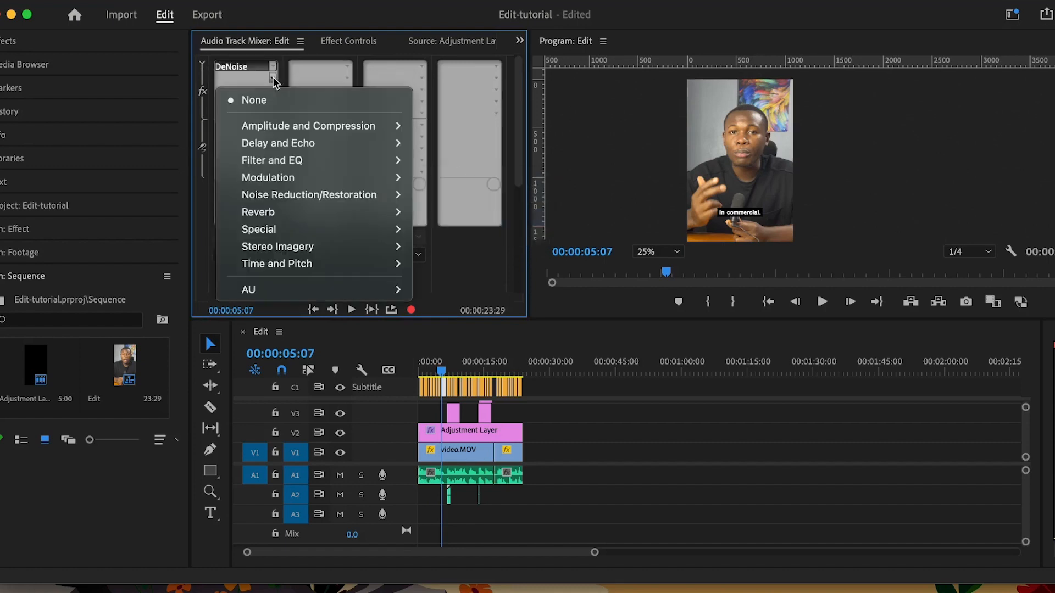
pyautogui.moveTo(336, 131)
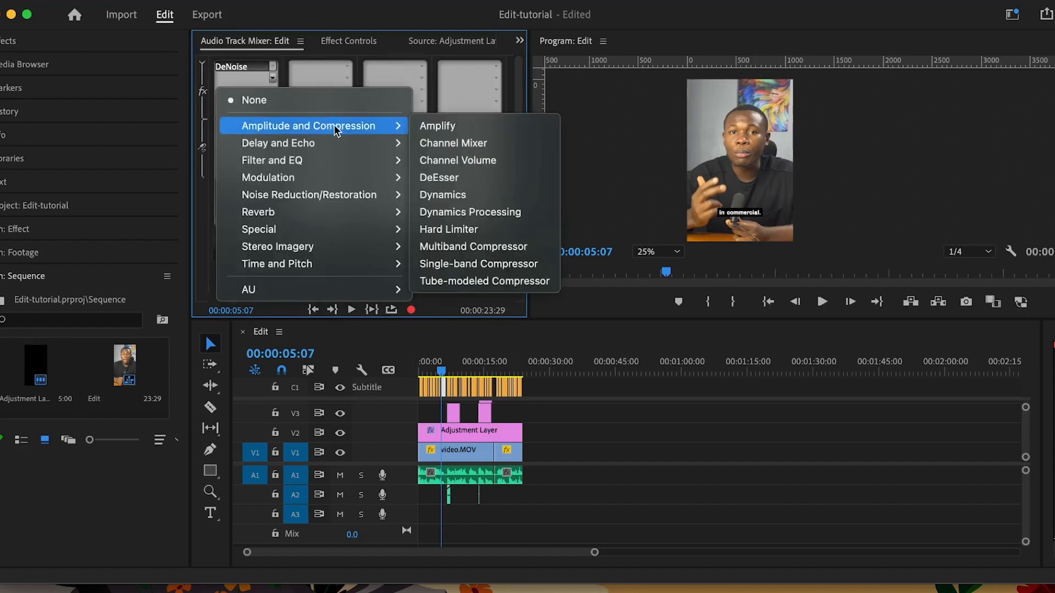
pyautogui.click(464, 235)
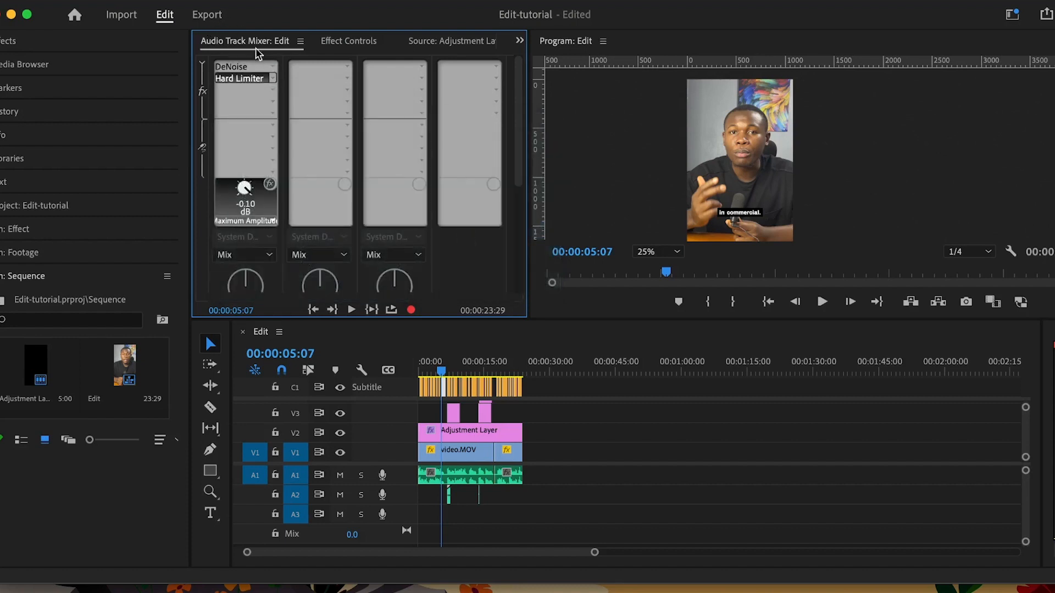
pyautogui.click(272, 89)
pyautogui.moveTo(293, 244)
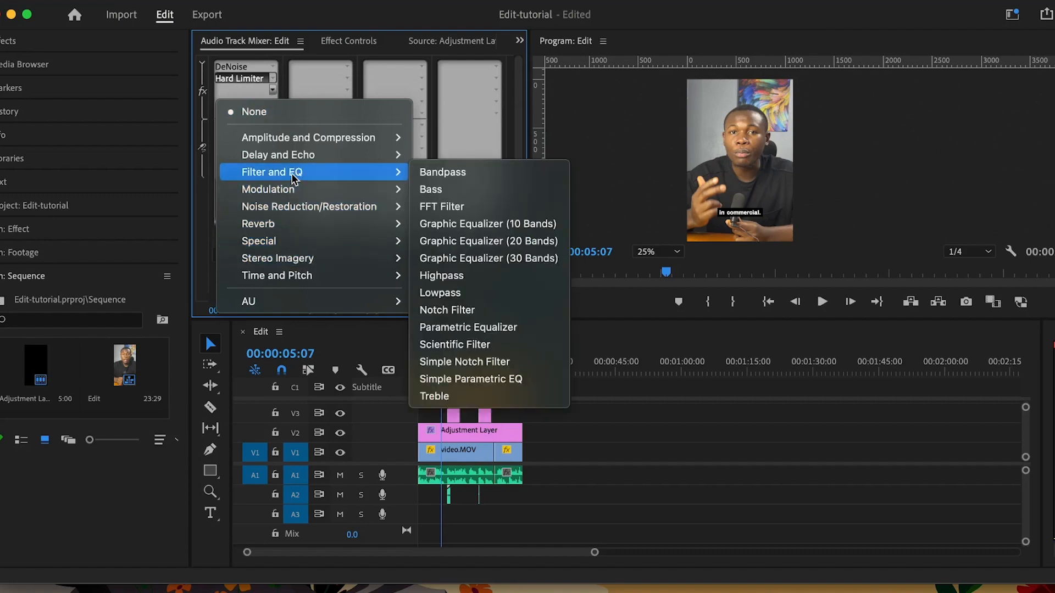
pyautogui.moveTo(308, 172)
pyautogui.click(473, 328)
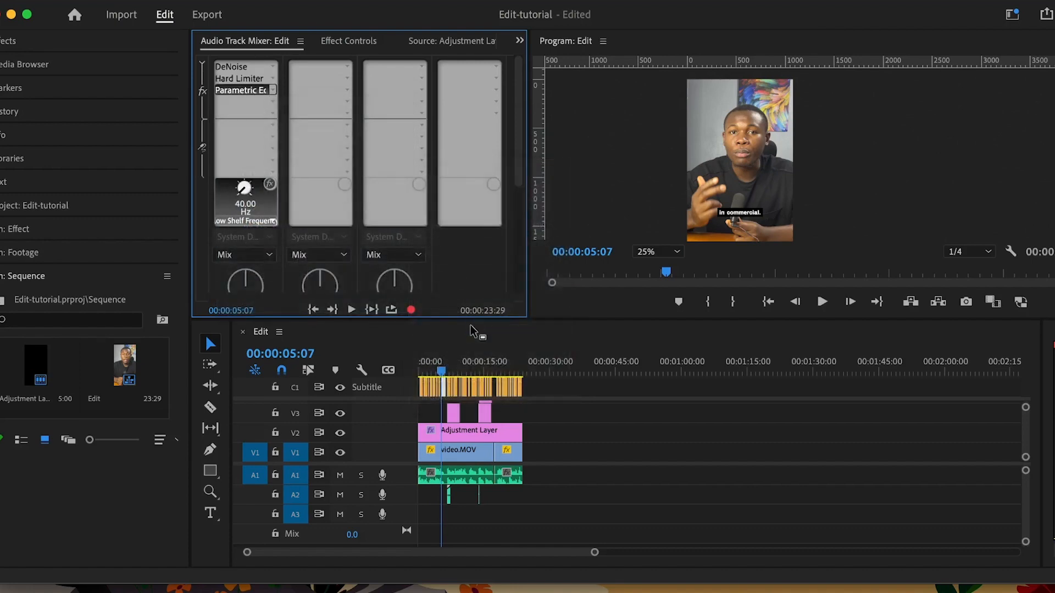
# - Set the amount of the DeNoise effect on Audio 1 to 10% and close its editor
pyautogui.doubleClick(235, 68)
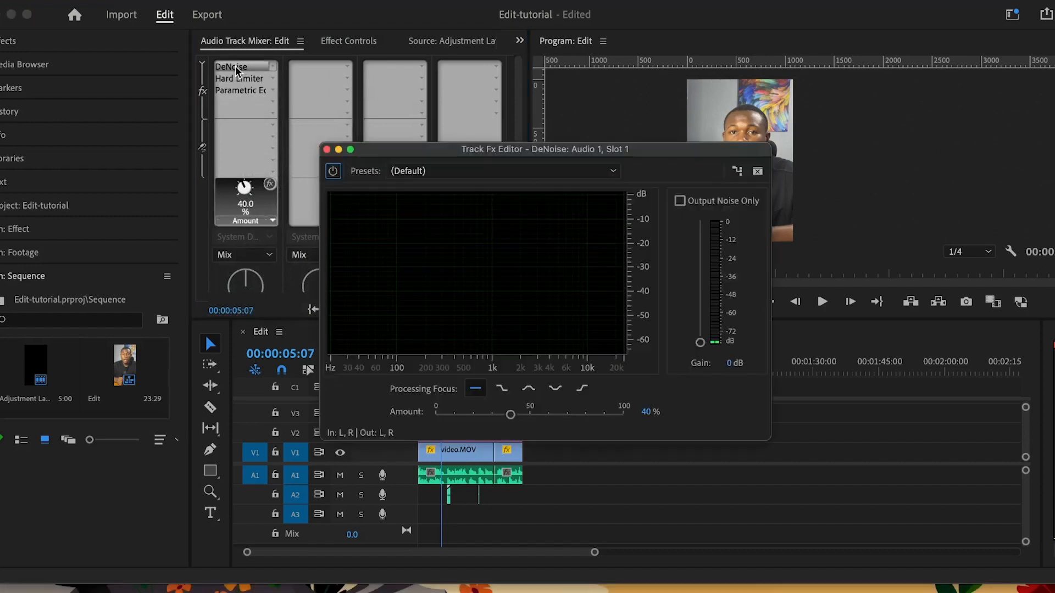
pyautogui.click(646, 412)
pyautogui.write('1')
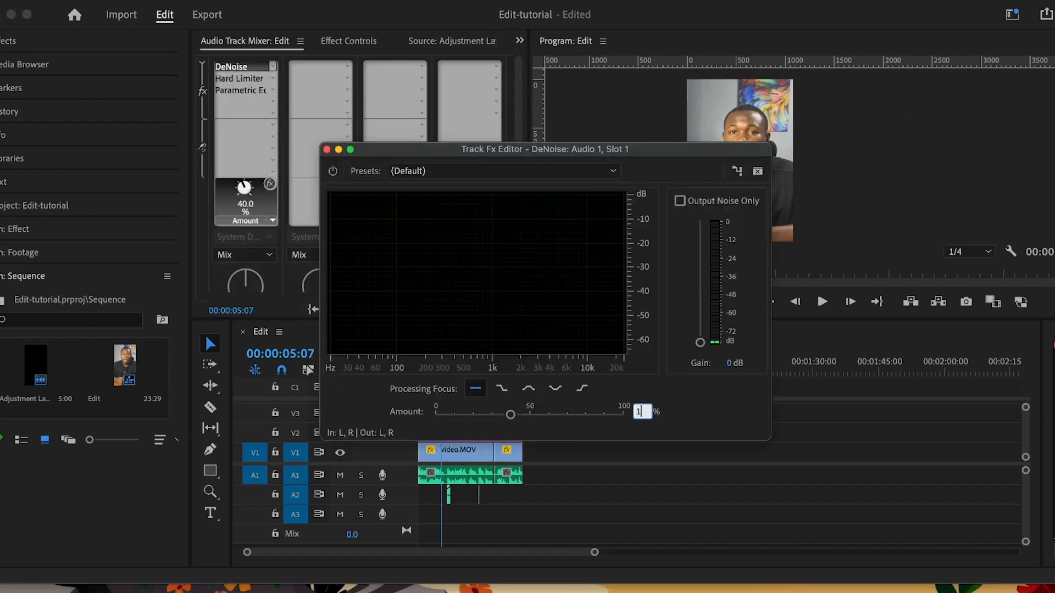
pyautogui.press('Return')
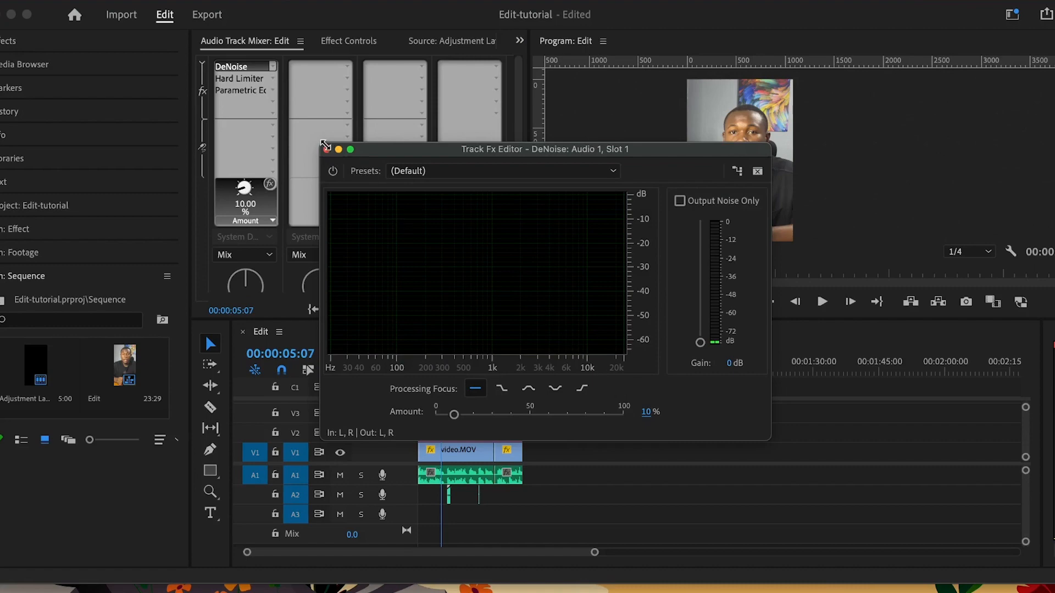
pyautogui.click(326, 150)
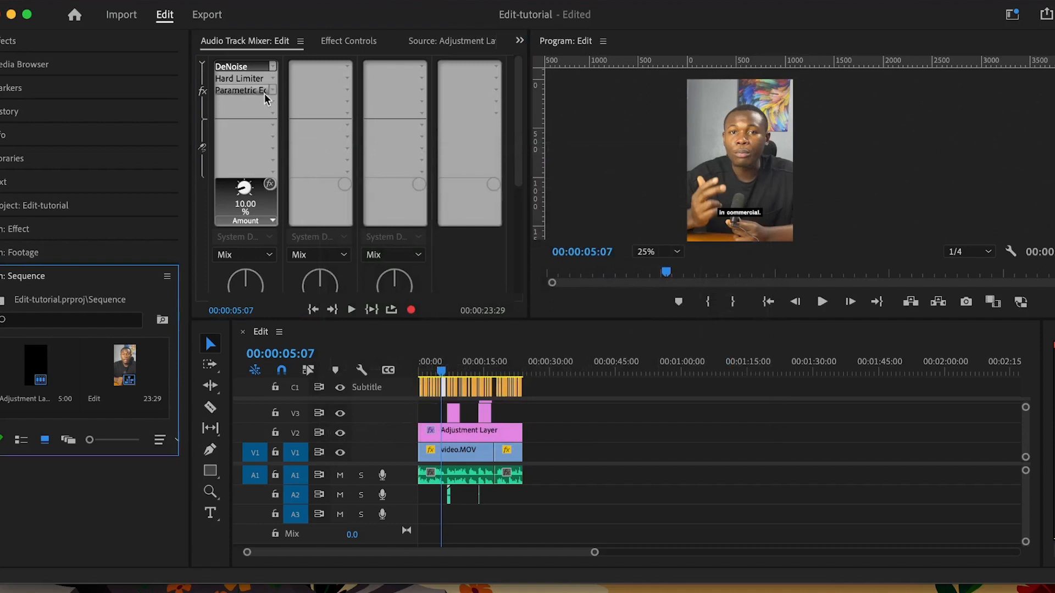
# - Apply the "Limit to -6dB" preset to the Hard Limiter on Audio 1
pyautogui.doubleClick(241, 78)
pyautogui.click(486, 209)
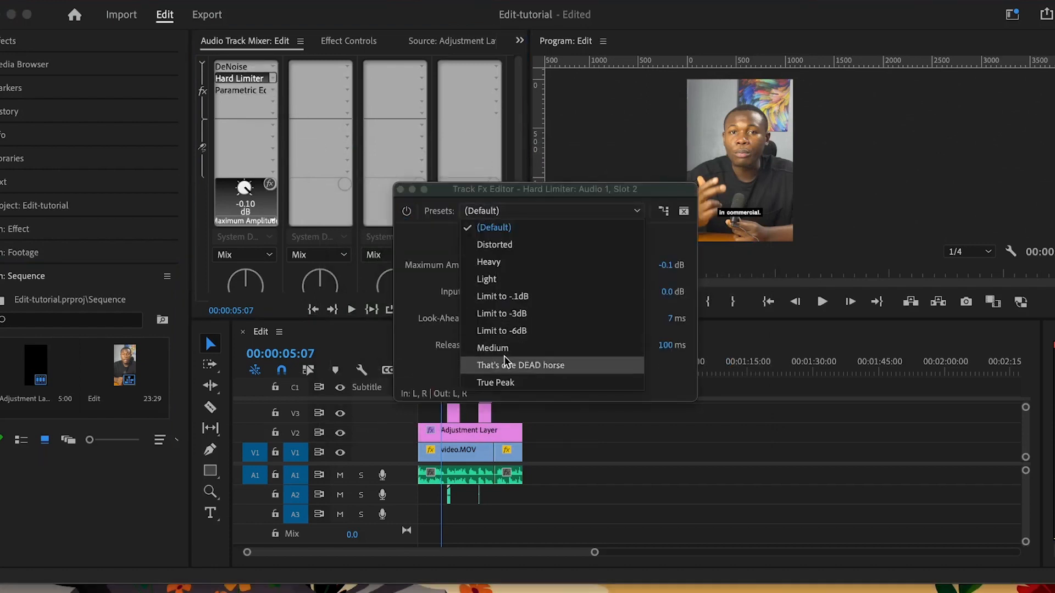
pyautogui.click(509, 320)
pyautogui.click(494, 210)
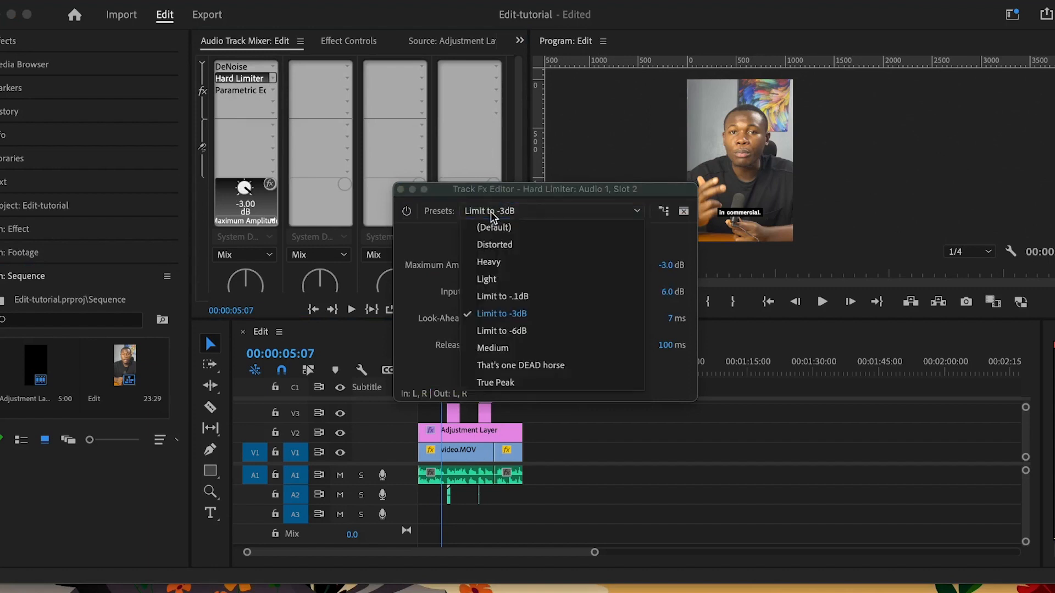
pyautogui.click(502, 330)
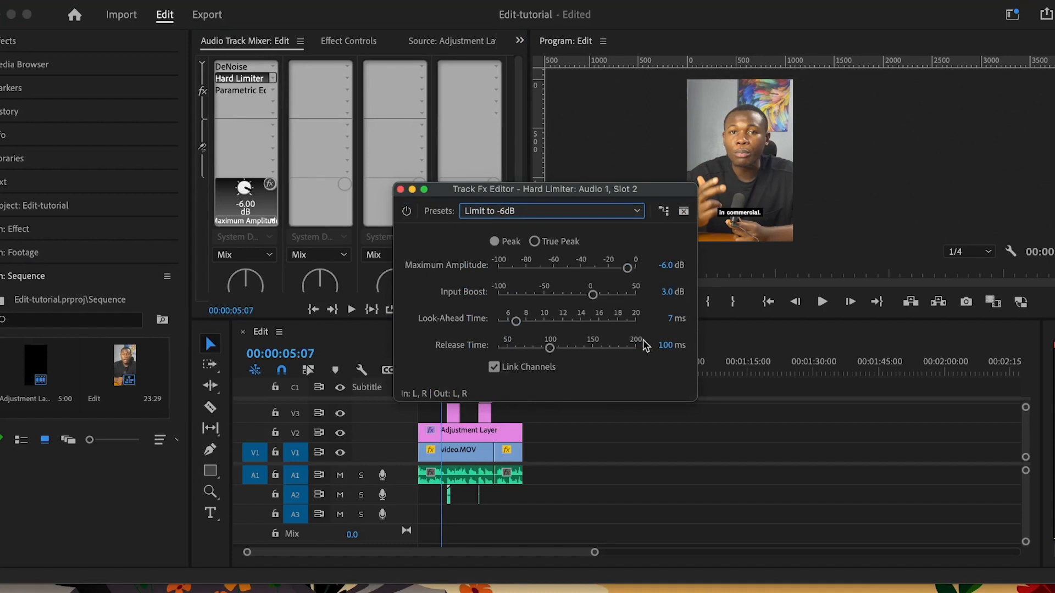
# - Audition the sequence from about 00:00:13:23 and apply the Vocal Enhancer preset to the Parametric Equalizer on Audio 1
pyautogui.click(479, 362)
pyautogui.press('space')
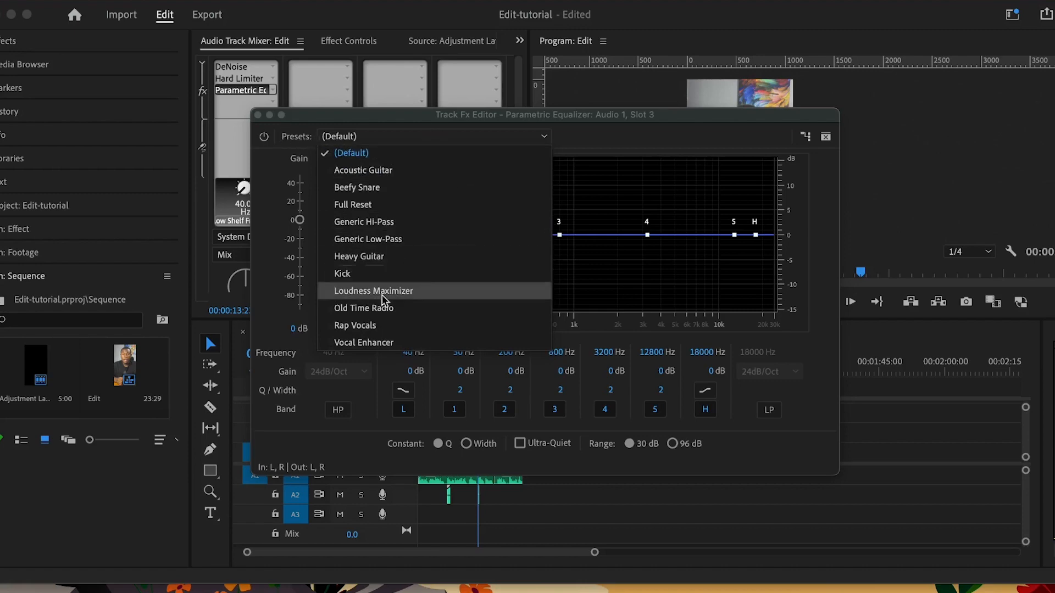
pyautogui.click(379, 342)
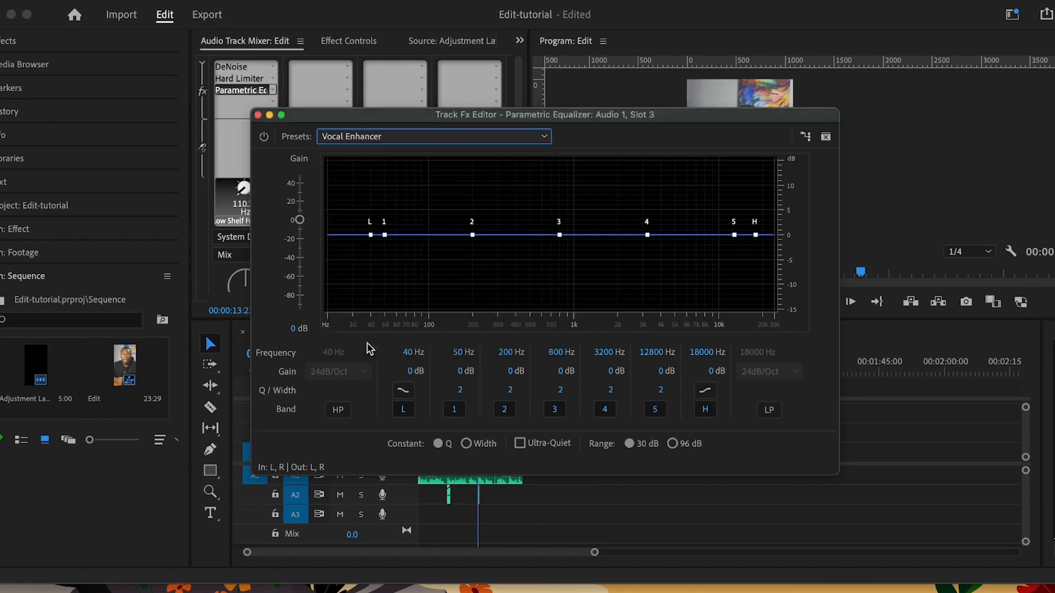
pyautogui.click(257, 115)
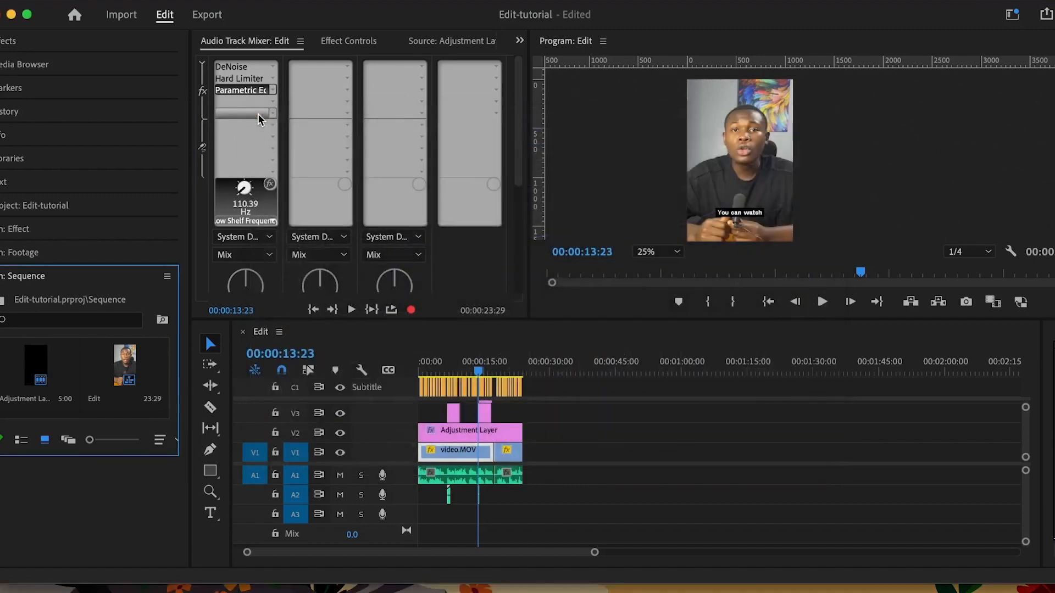
# - Return to the All Panels workspace and move the text box graphics up one track to free V3
pyautogui.click(1016, 17)
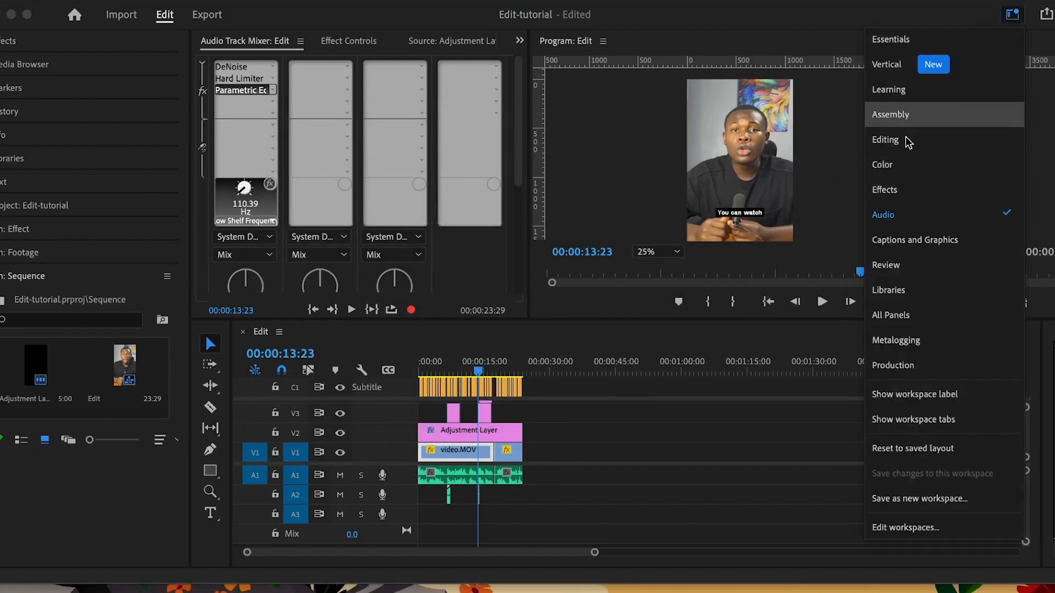
pyautogui.click(899, 316)
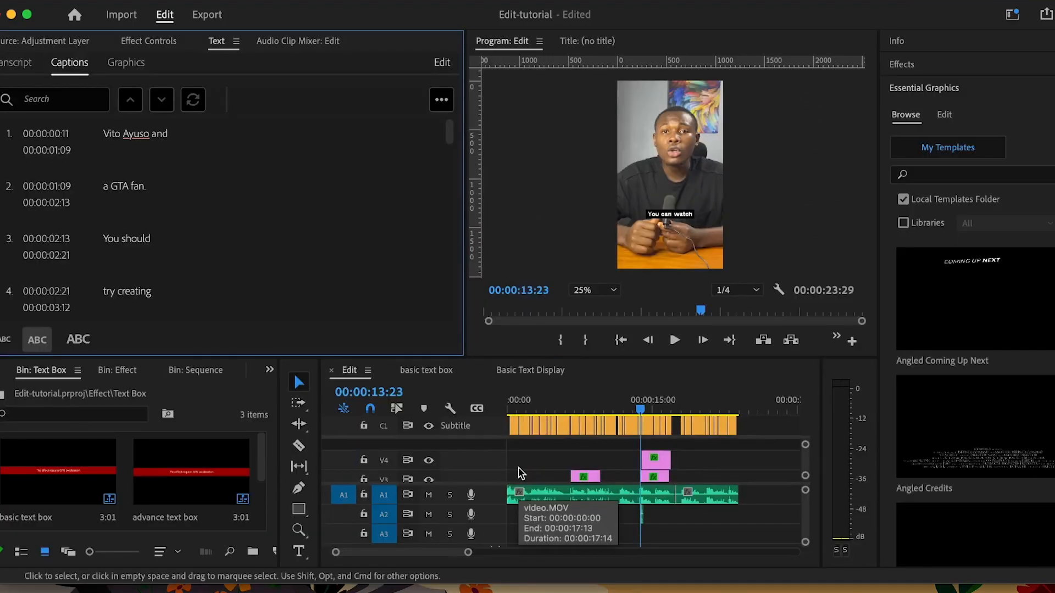
pyautogui.scroll(2, 556, 463)
pyautogui.moveTo(624, 461); pyautogui.dragTo(443, 441)
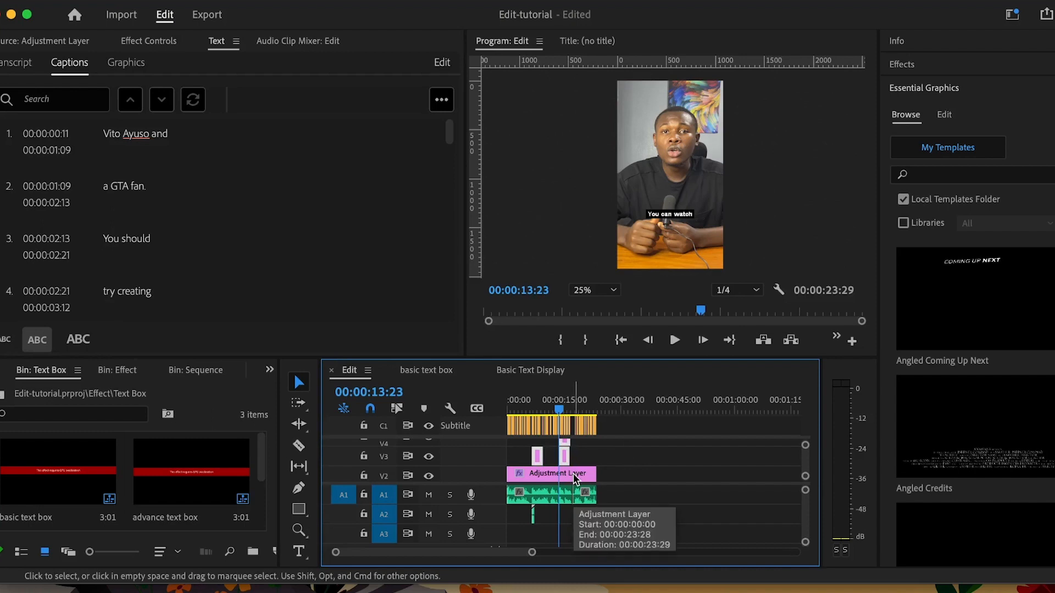
pyautogui.scroll(-2, 573, 473)
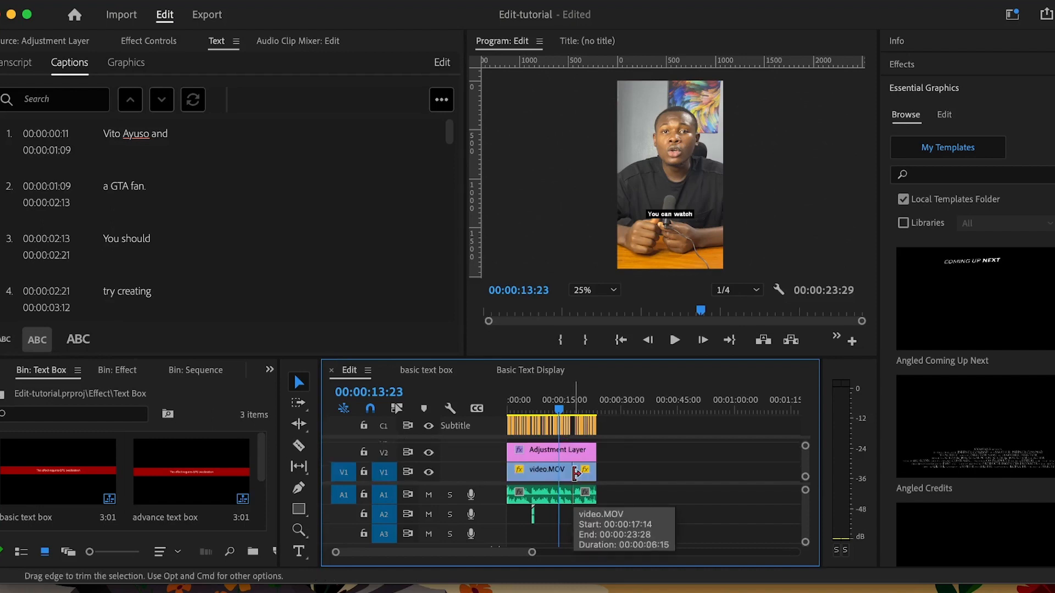
pyautogui.hotkey('alt', 'Up')
pyautogui.scroll(4, 570, 470)
pyautogui.scroll(-1, 571, 473)
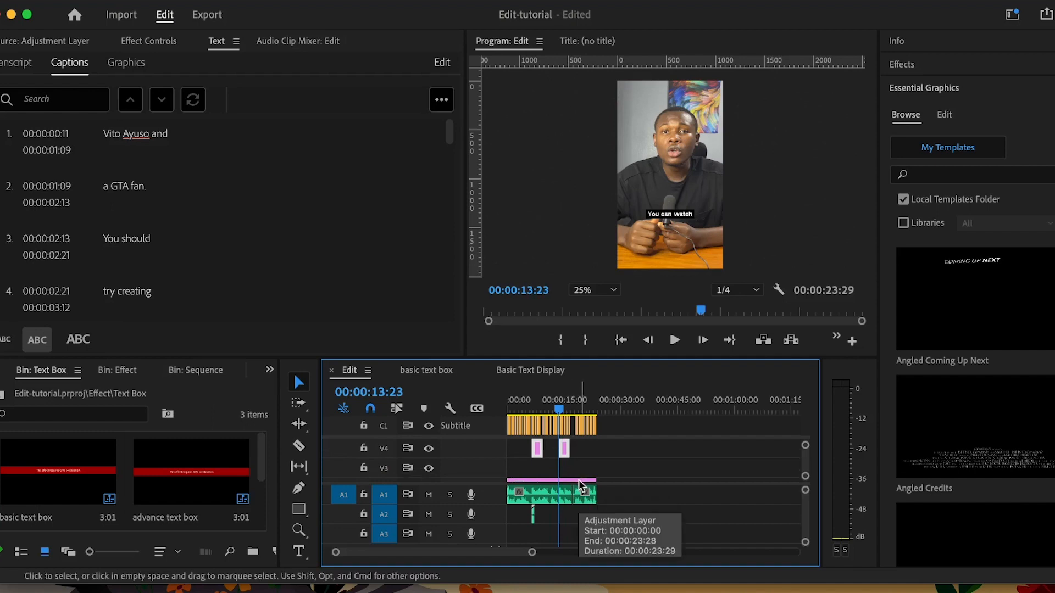
# - Duplicate the adjustment layer from V2 onto V3 and delete the Transform effect from the copy
pyautogui.scroll(-1, 578, 480)
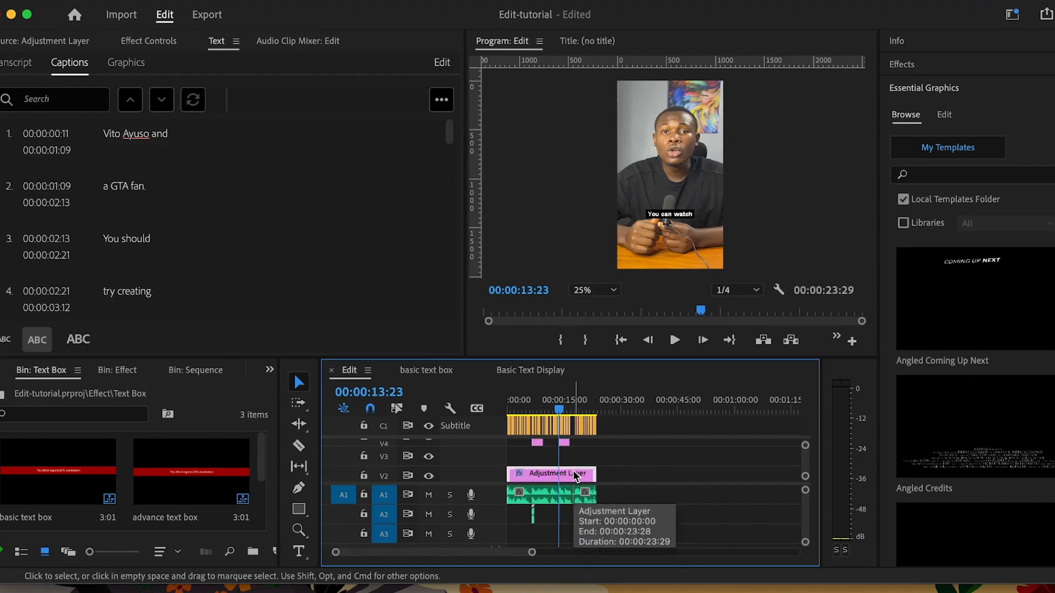
pyautogui.moveTo(575, 475); pyautogui.dragTo(576, 462)
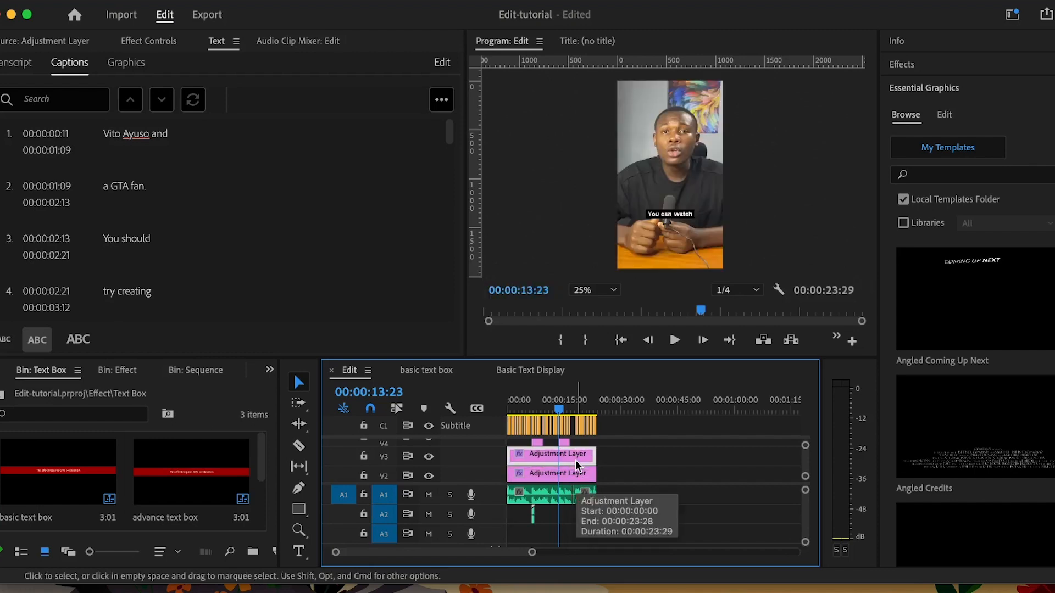
pyautogui.click(137, 44)
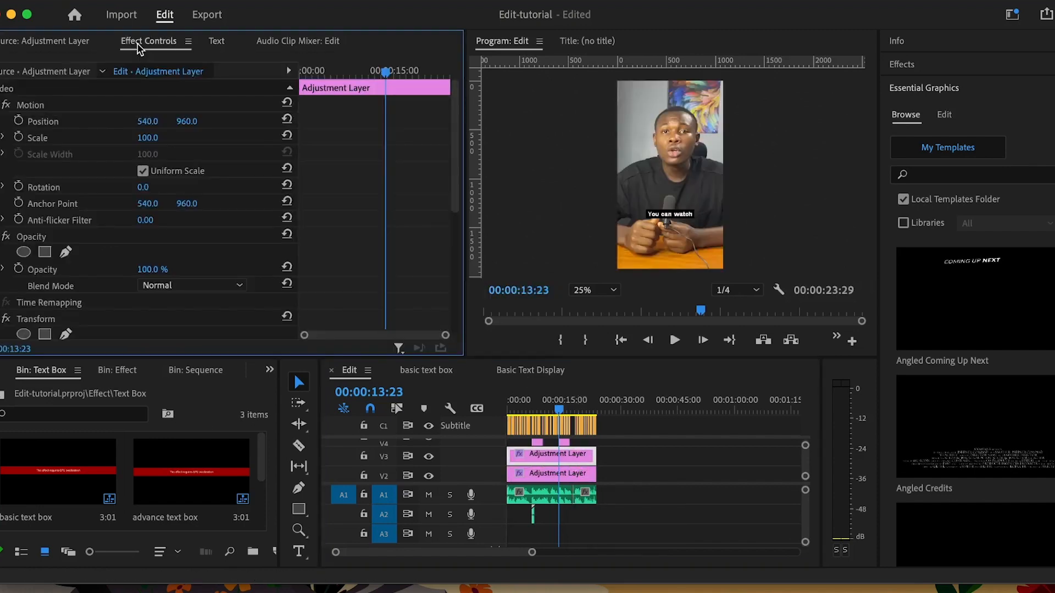
pyautogui.scroll(-3, 322, 224)
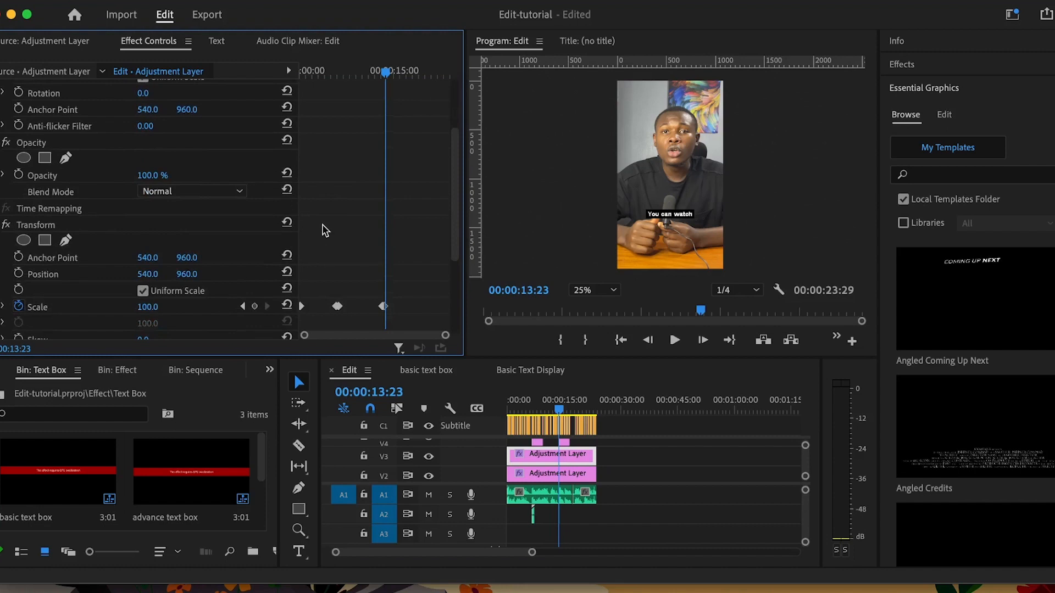
pyautogui.click(25, 227)
pyautogui.press('Delete')
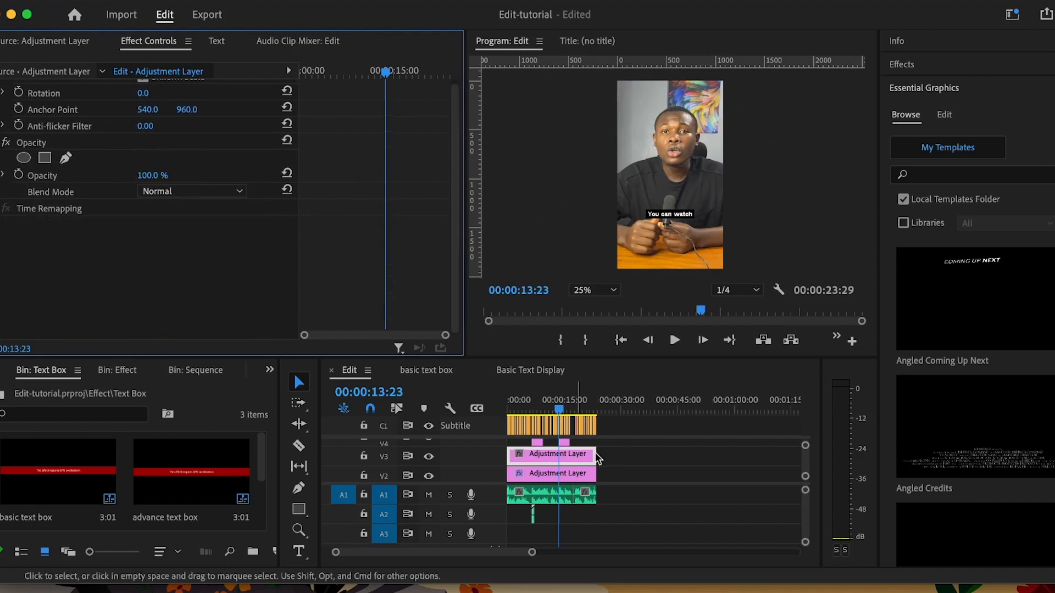
# - Search the effects for "colo" and apply the Color Grade preset to the adjustment layer on V3
pyautogui.click(949, 94)
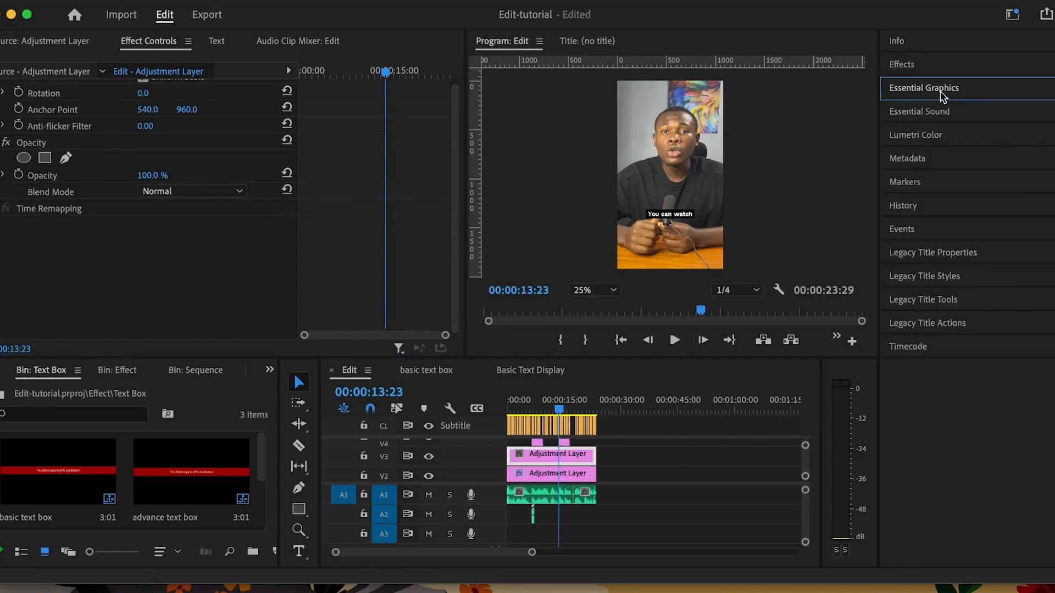
pyautogui.click(905, 64)
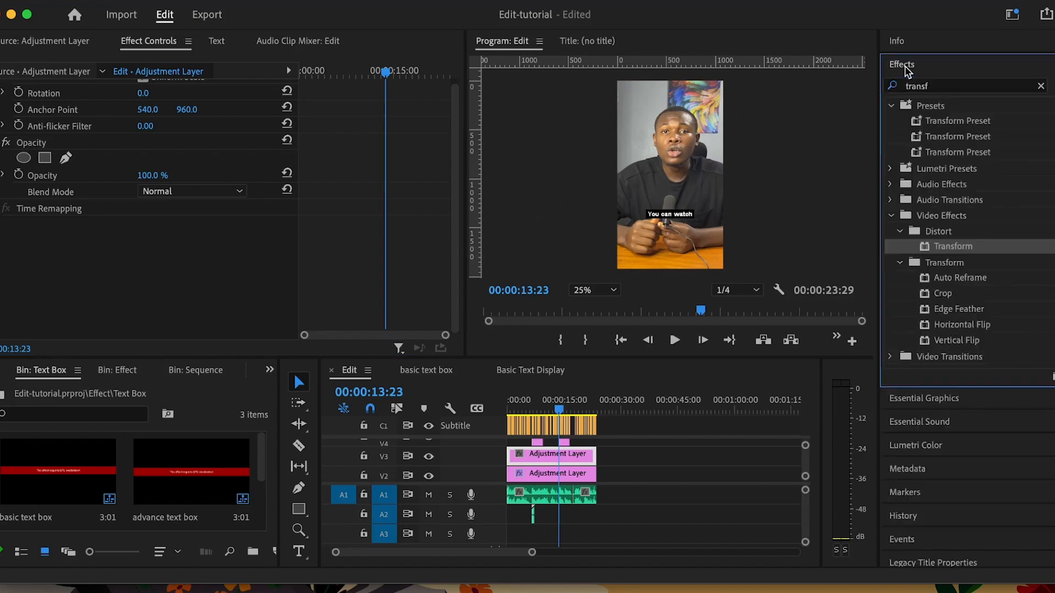
pyautogui.click(954, 86)
pyautogui.write('transf')
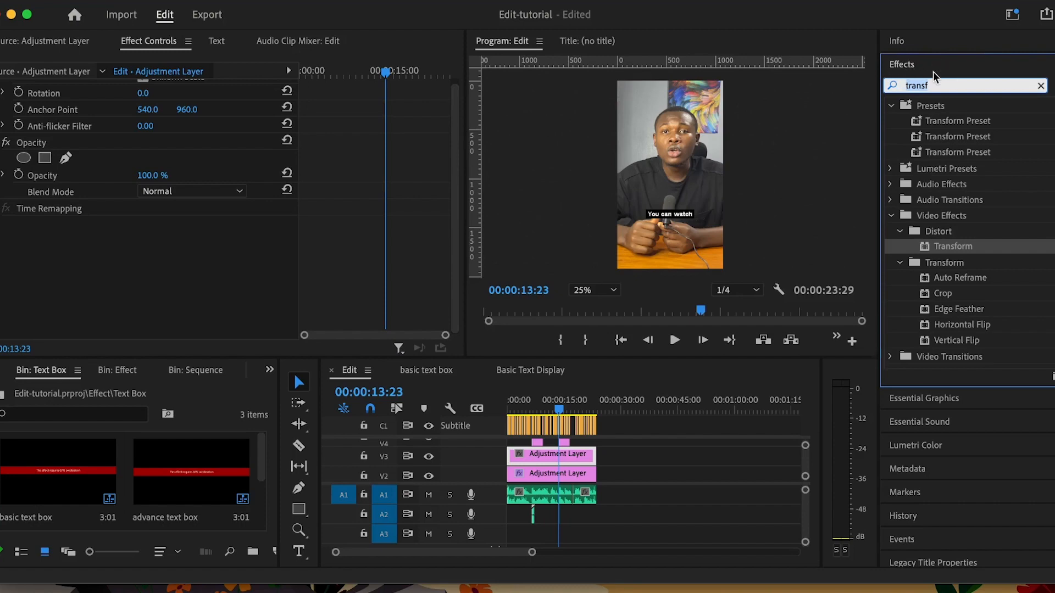
pyautogui.write('colo')
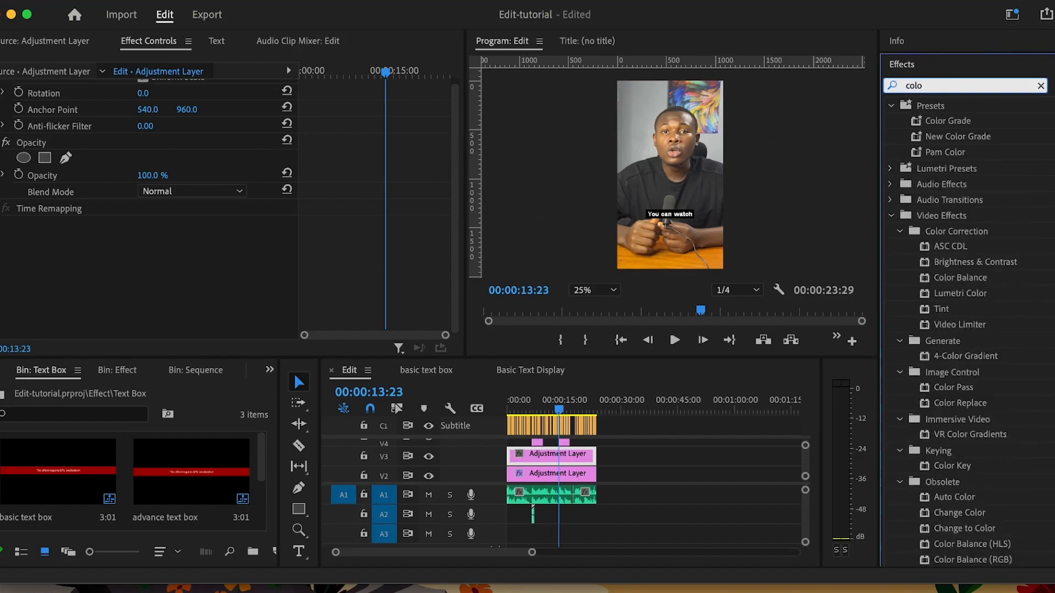
pyautogui.click(954, 124)
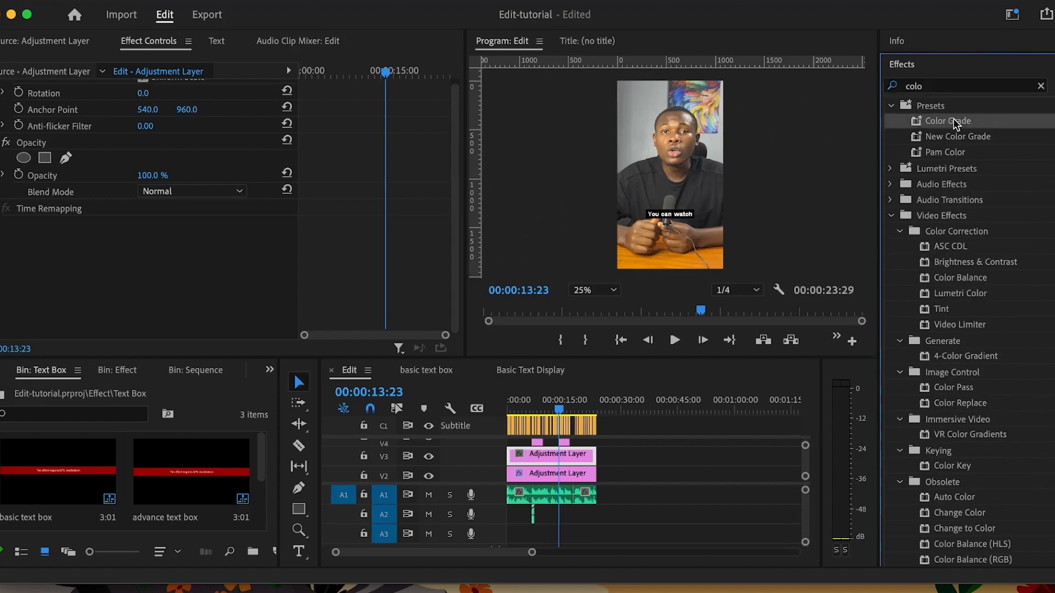
pyautogui.moveTo(958, 122); pyautogui.dragTo(538, 461)
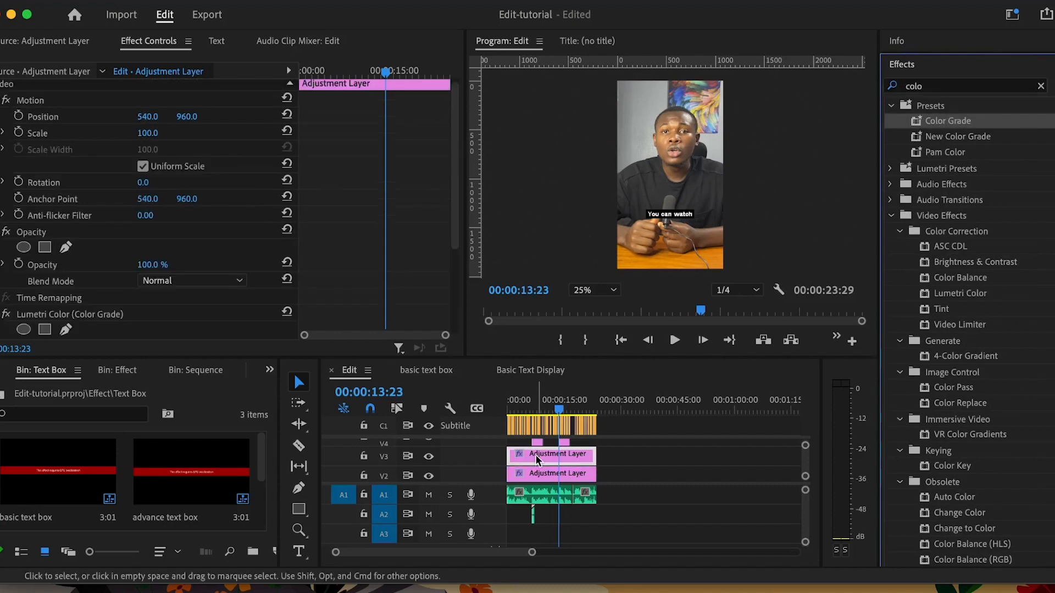
# - Set the opacity of the V3 adjustment layer to 80%, checking the grade on the frame at 00:00:04:23
pyautogui.click(526, 401)
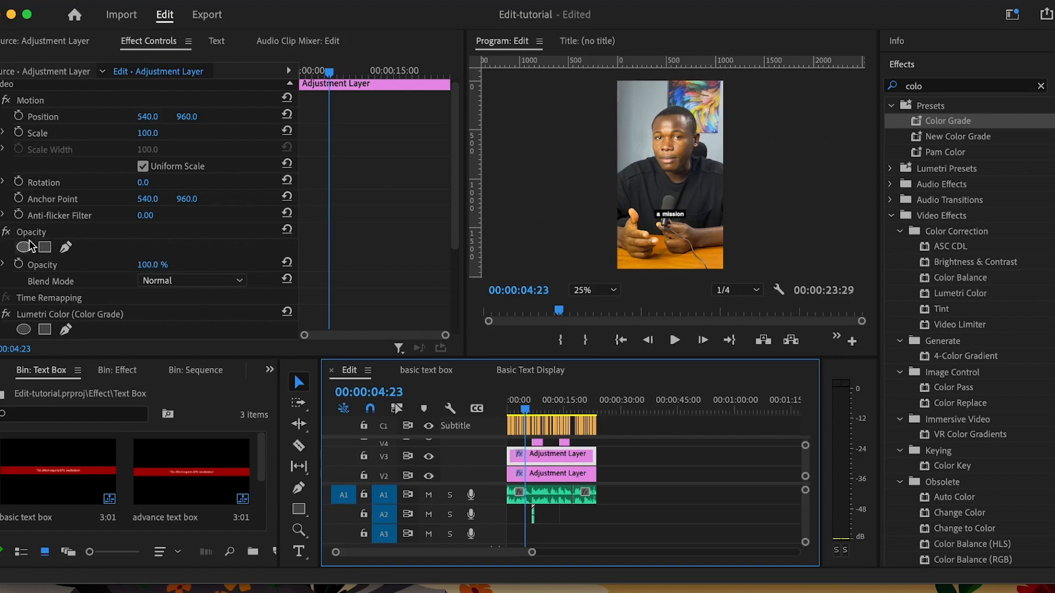
pyautogui.click(156, 266)
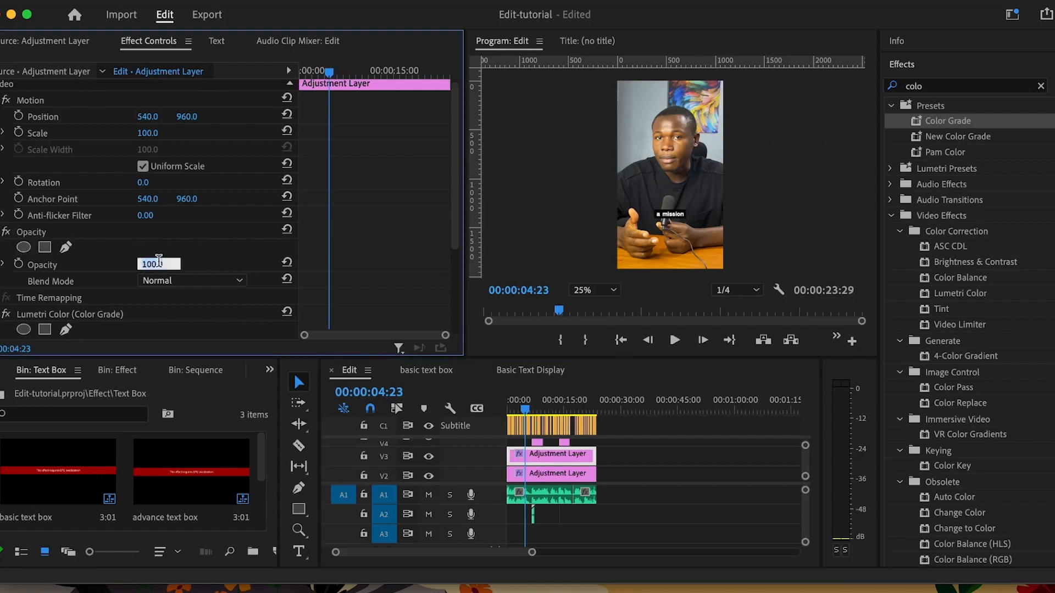
pyautogui.write('80')
pyautogui.press('Return')
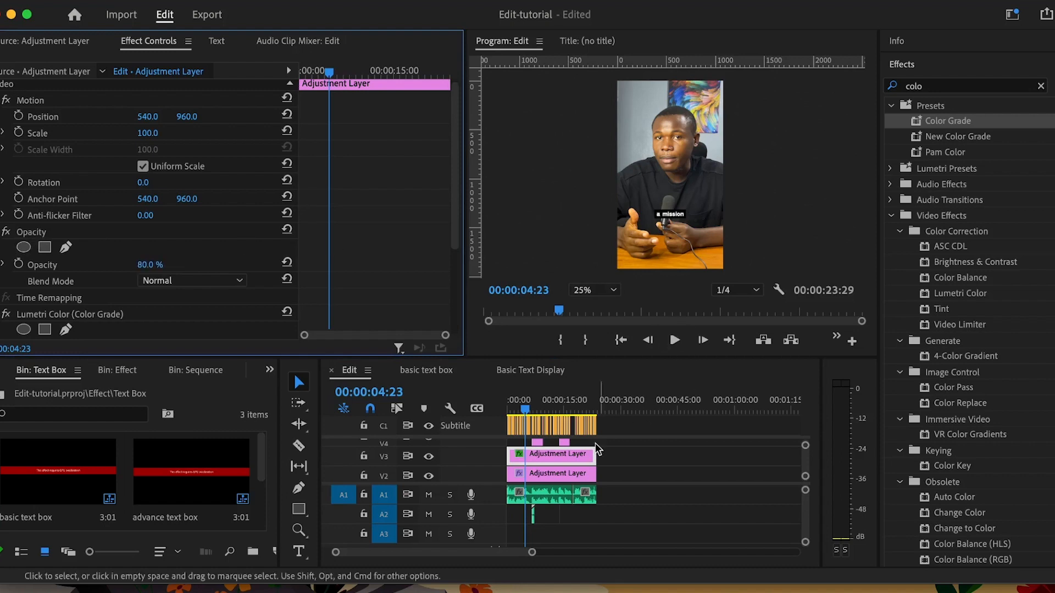
pyautogui.moveTo(509, 408); pyautogui.dragTo(335, 438)
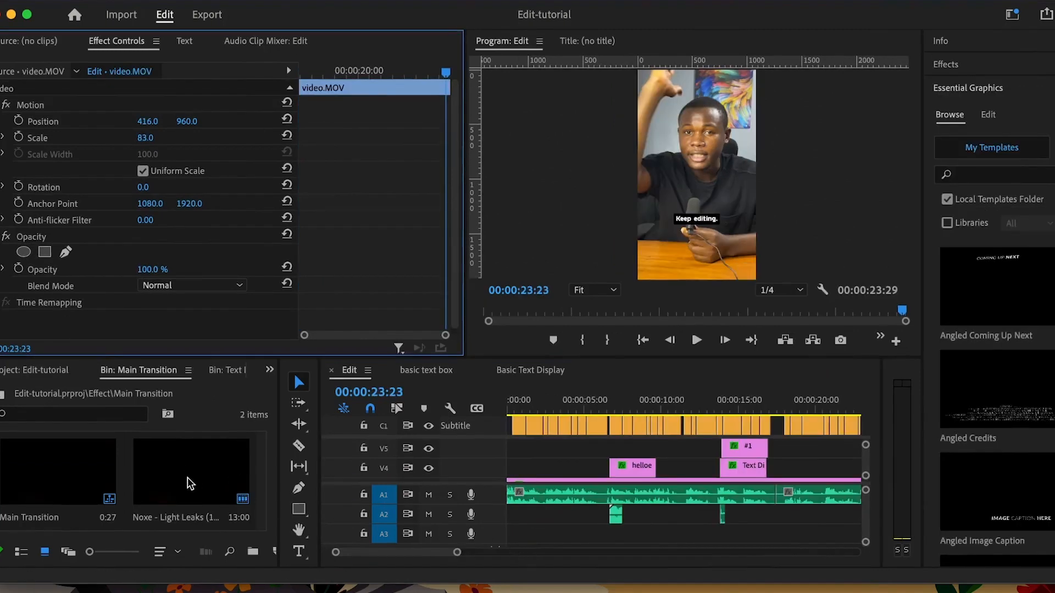
# - Place Noxe - Light Leaks (12).mp4 on V5 at the sequence start, rate-stretch it to 11 frames, and play it back
pyautogui.moveTo(183, 478); pyautogui.dragTo(529, 452)
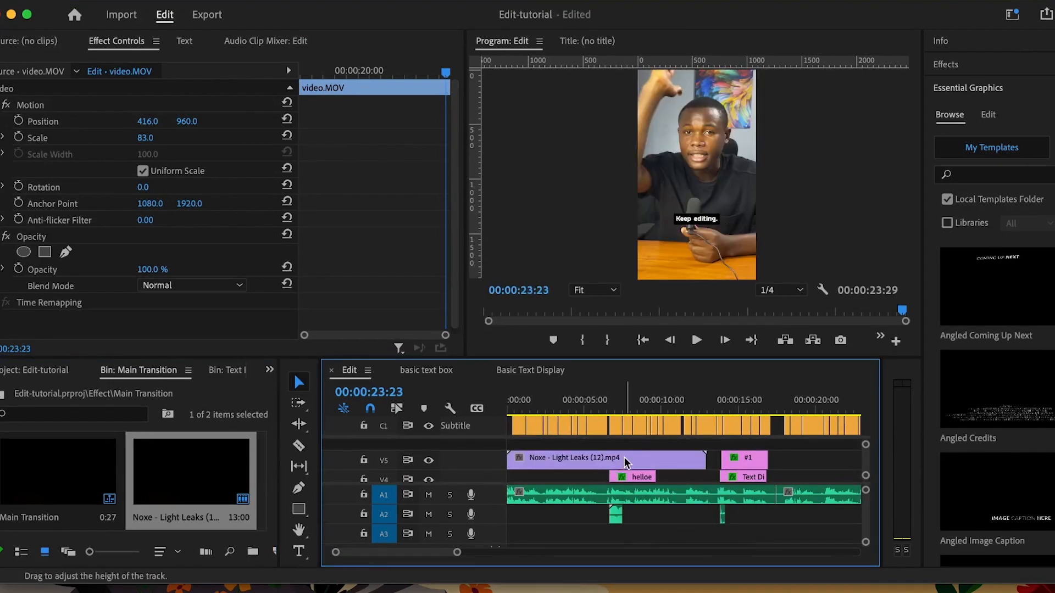
pyautogui.press('r')
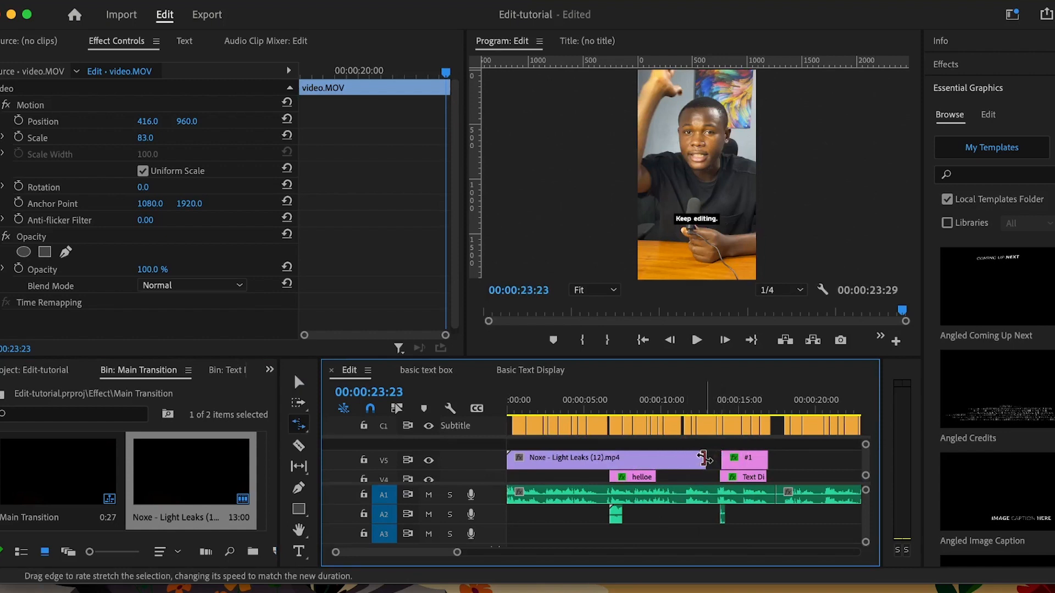
pyautogui.moveTo(704, 458); pyautogui.dragTo(511, 462)
pyautogui.moveTo(511, 410); pyautogui.dragTo(470, 411)
pyautogui.press('=')
pyautogui.press('=')
pyautogui.press('=')
pyautogui.press('=')
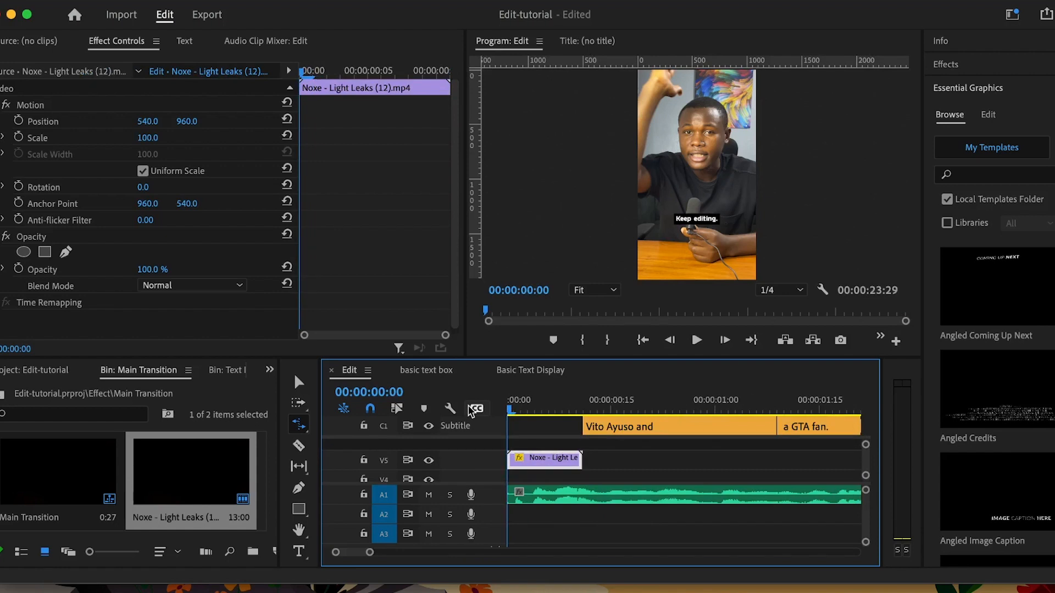
pyautogui.press('space')
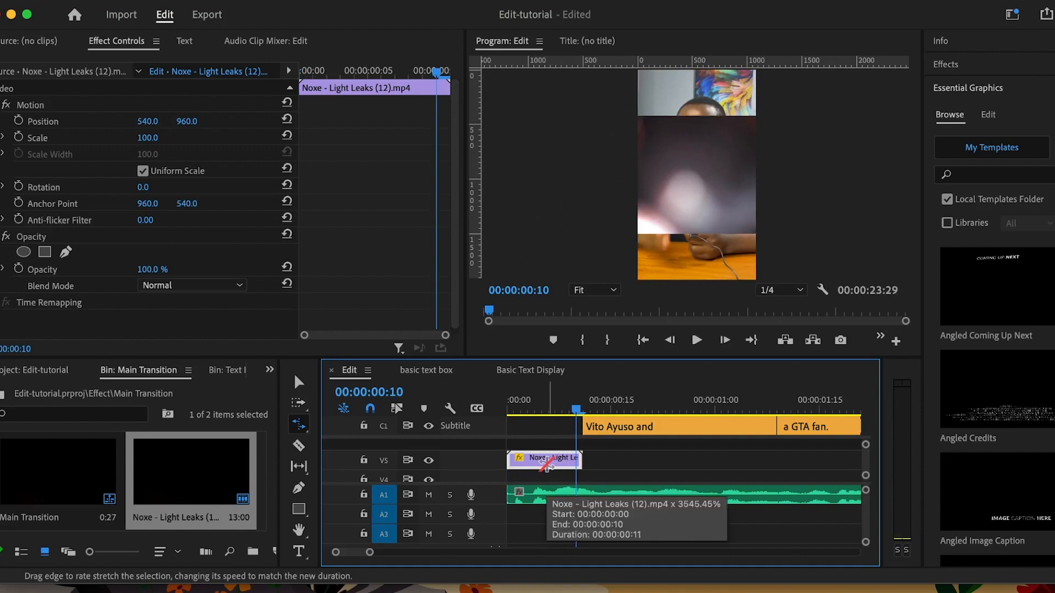
pyautogui.click(301, 431)
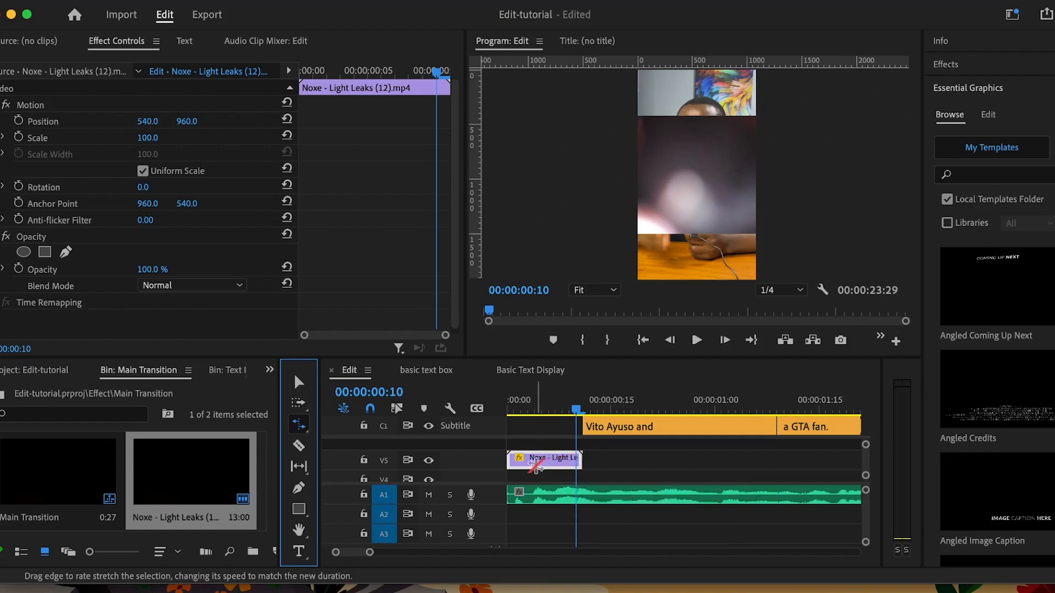
# - Rotate the light leak clip 90° so it fills the vertical frame, checking it at 00:00:00:05
pyautogui.click(557, 405)
pyautogui.press('Left')
pyautogui.press('Left')
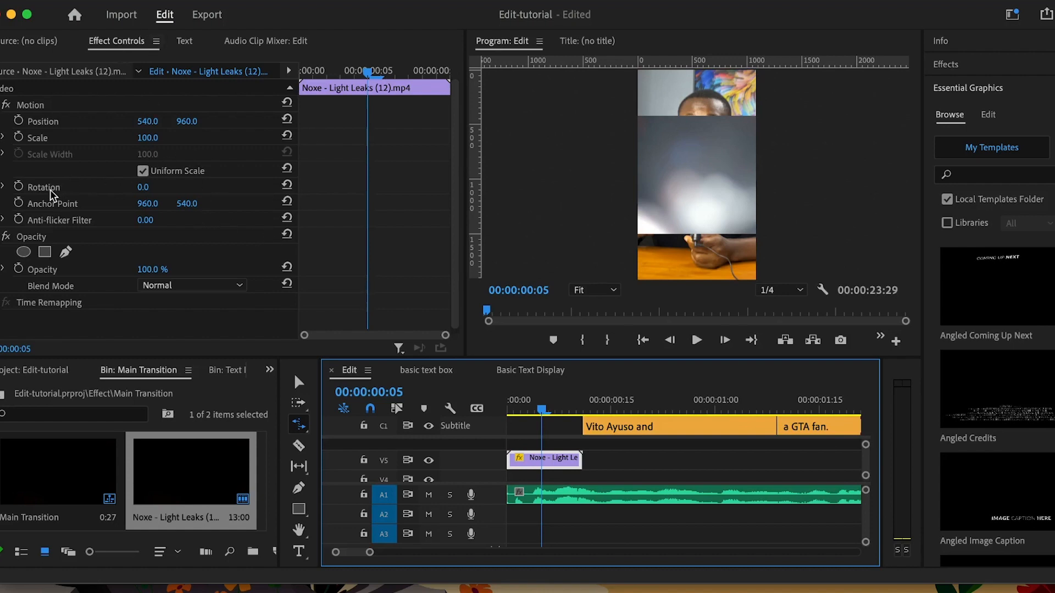
pyautogui.click(155, 185)
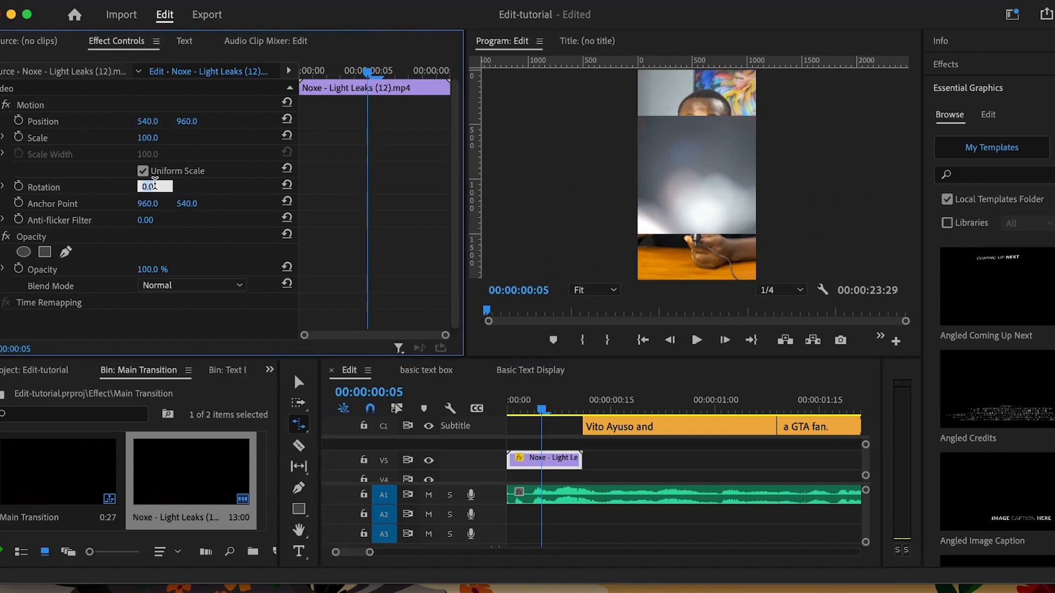
pyautogui.write('90')
pyautogui.press('Return')
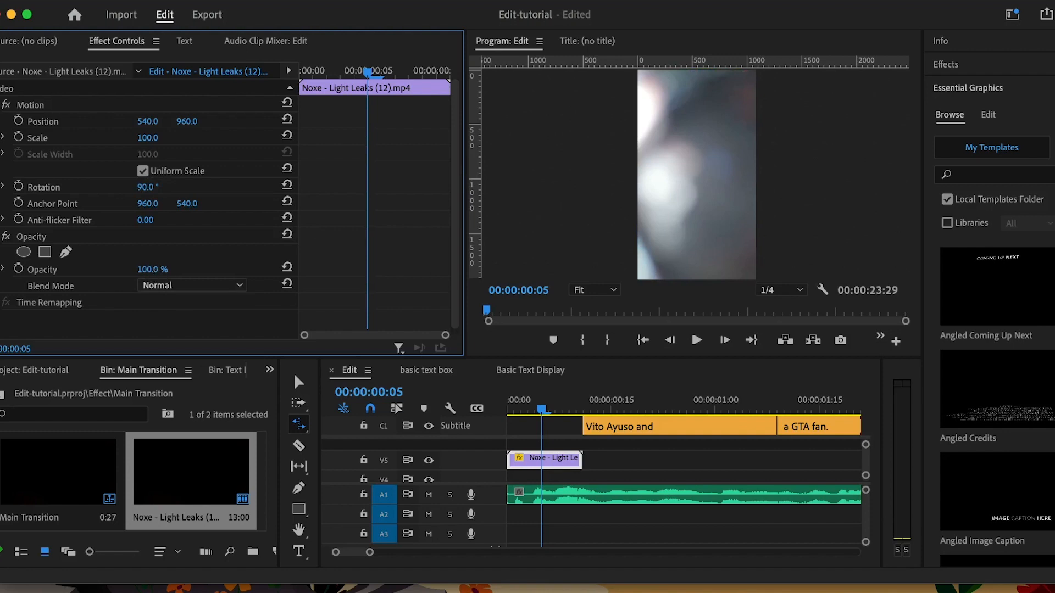
# - Set the light leak clip's opacity to 70% and its blend mode to Screen
pyautogui.click(147, 269)
pyautogui.write('70')
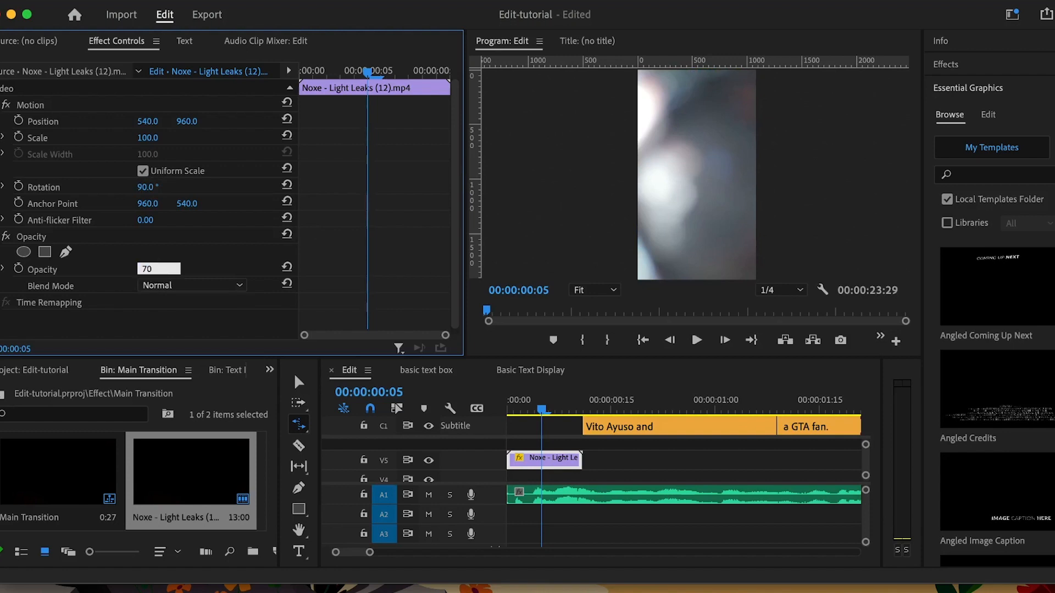
pyautogui.press('Return')
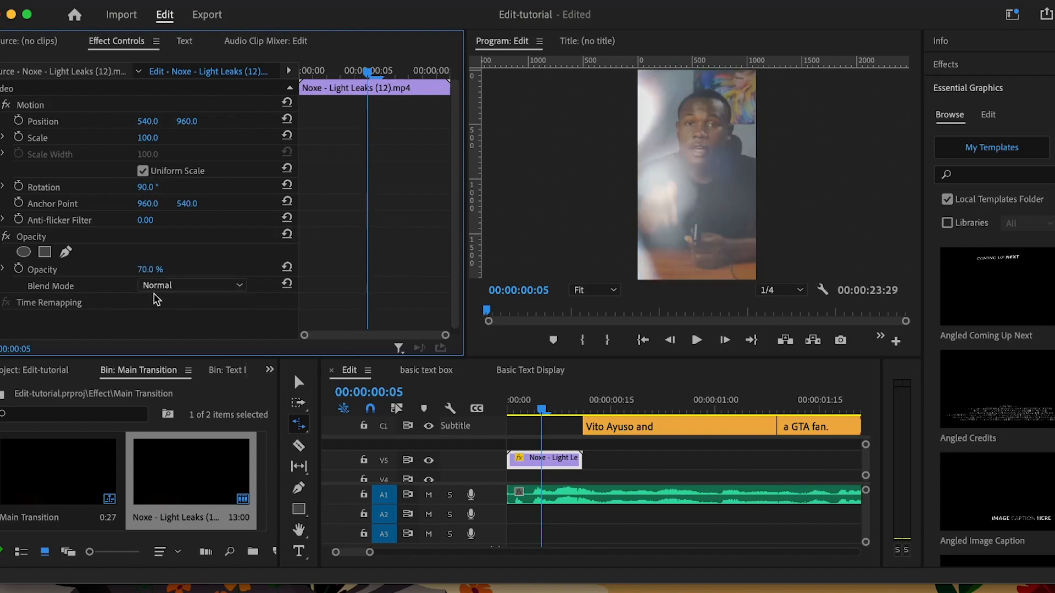
pyautogui.click(196, 287)
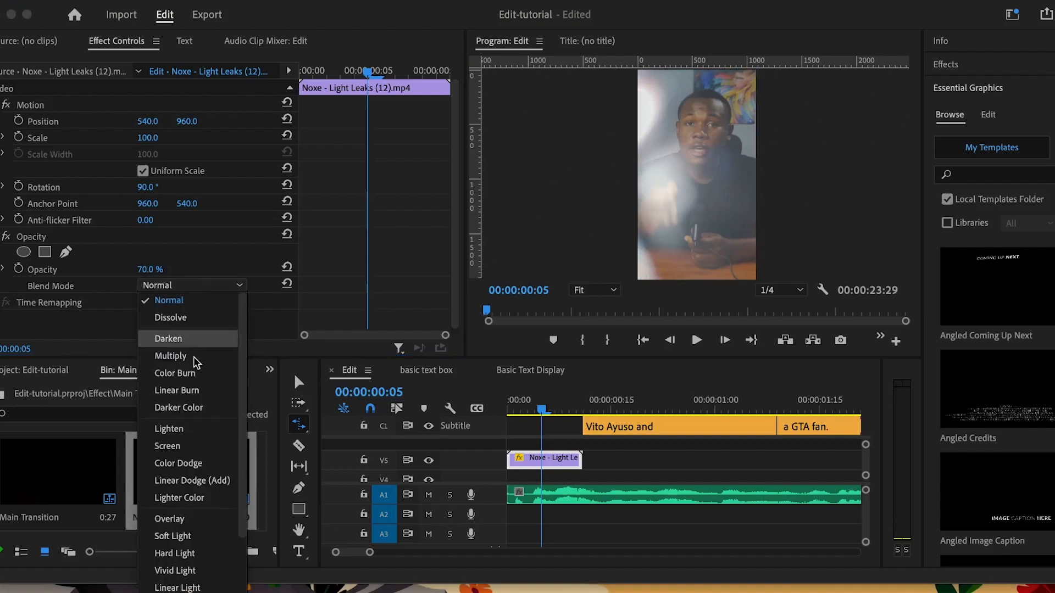
pyautogui.click(175, 446)
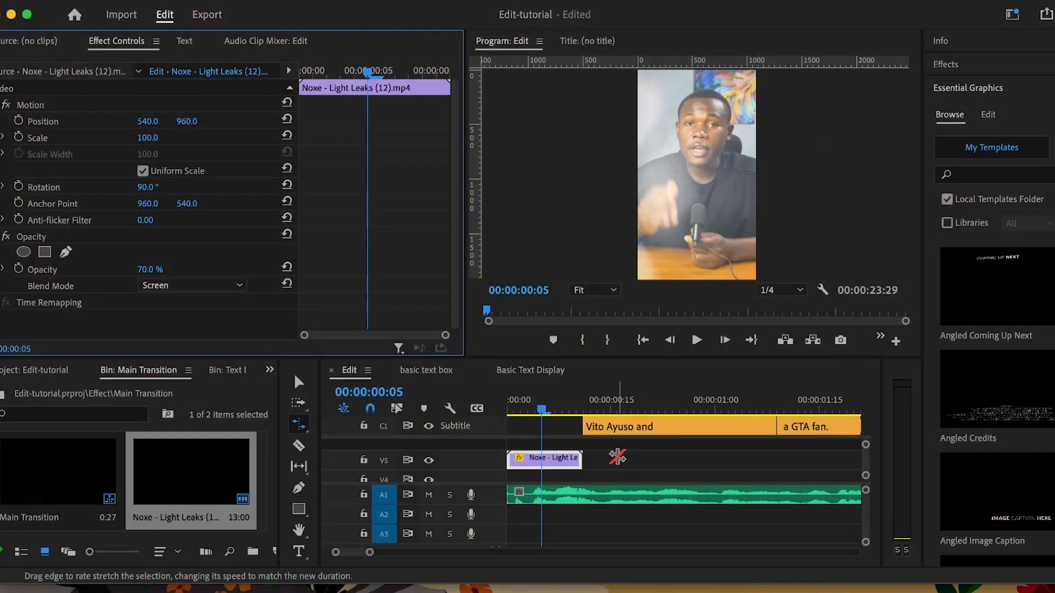
# - Paste a copy of the light leak clip onto V5 at 00:00:06:12, just before the helloeditor graphic, and play back across it
pyautogui.press('-')
pyautogui.press('-')
pyautogui.press('-')
pyautogui.press('-')
pyautogui.press('-')
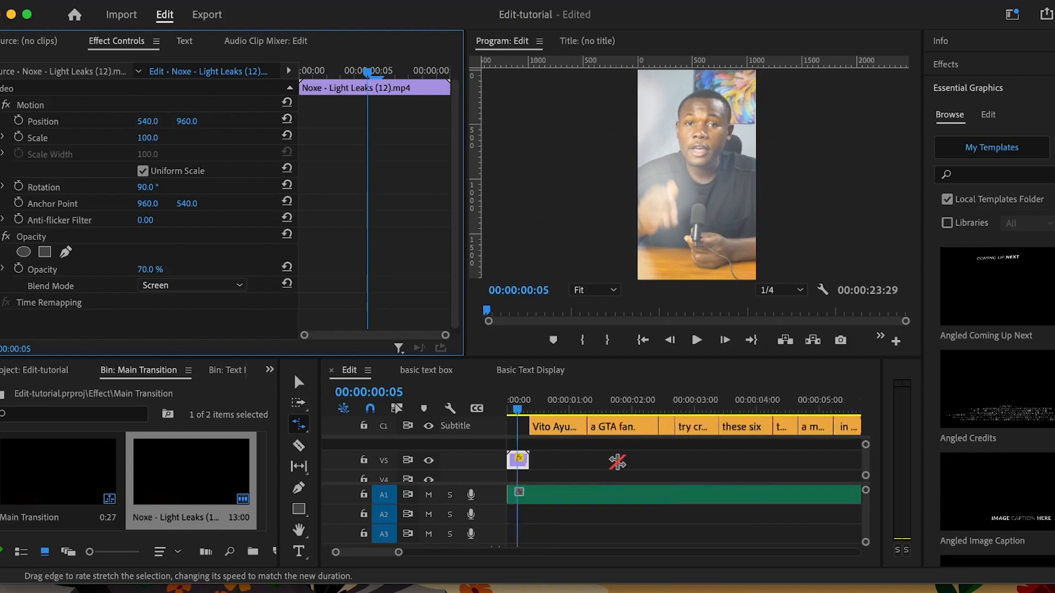
pyautogui.press('v')
pyautogui.click(700, 407)
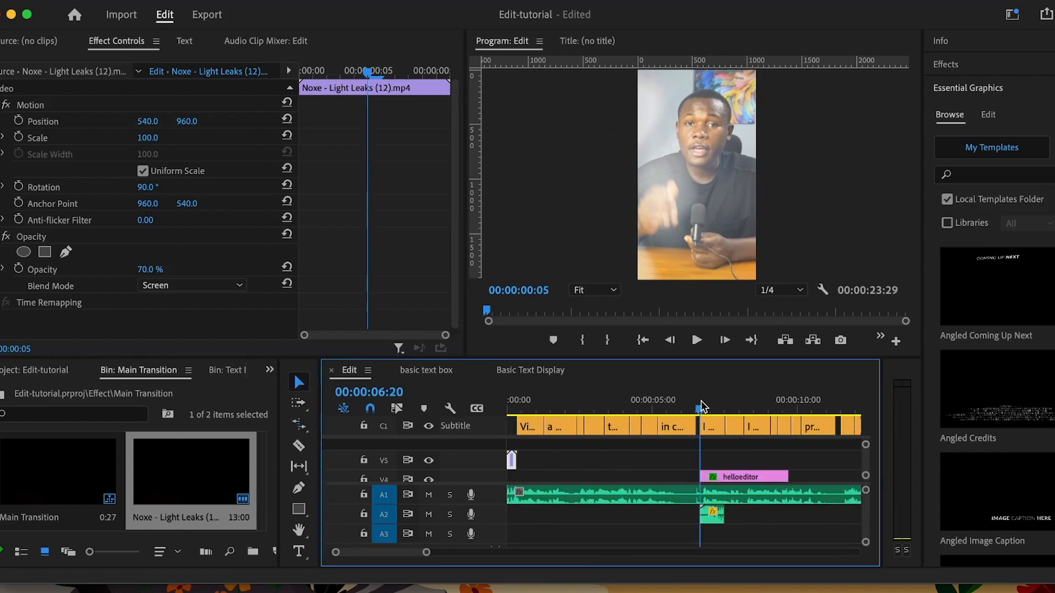
pyautogui.press('Left')
pyautogui.press('Left')
pyautogui.press('Left')
pyautogui.press('Left')
pyautogui.press('Left')
pyautogui.press('Left')
pyautogui.press('Left')
pyautogui.press('Left')
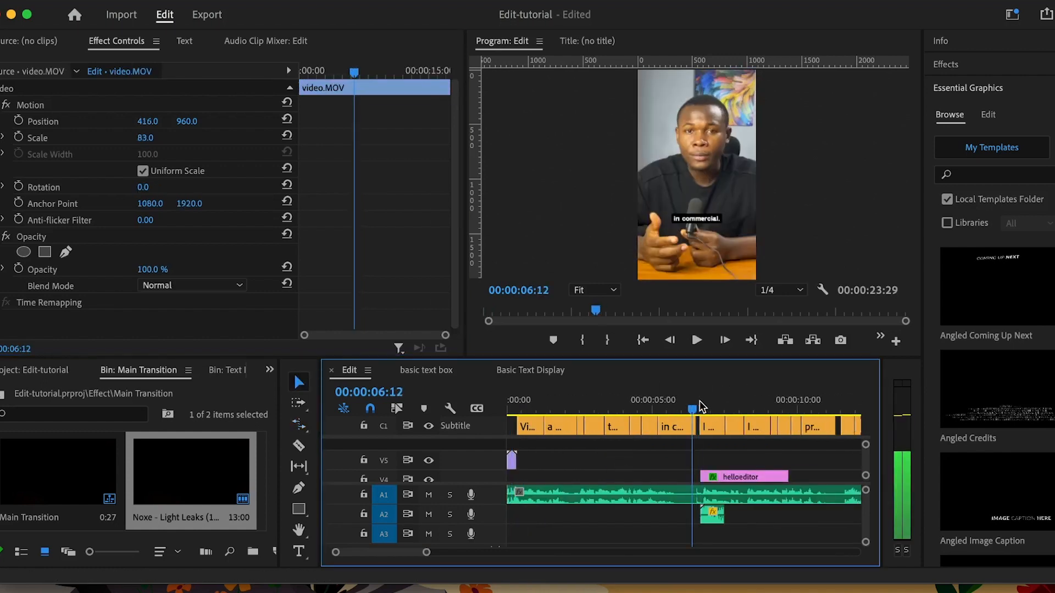
pyautogui.hotkey('ctrl', 'v')
pyautogui.click(684, 407)
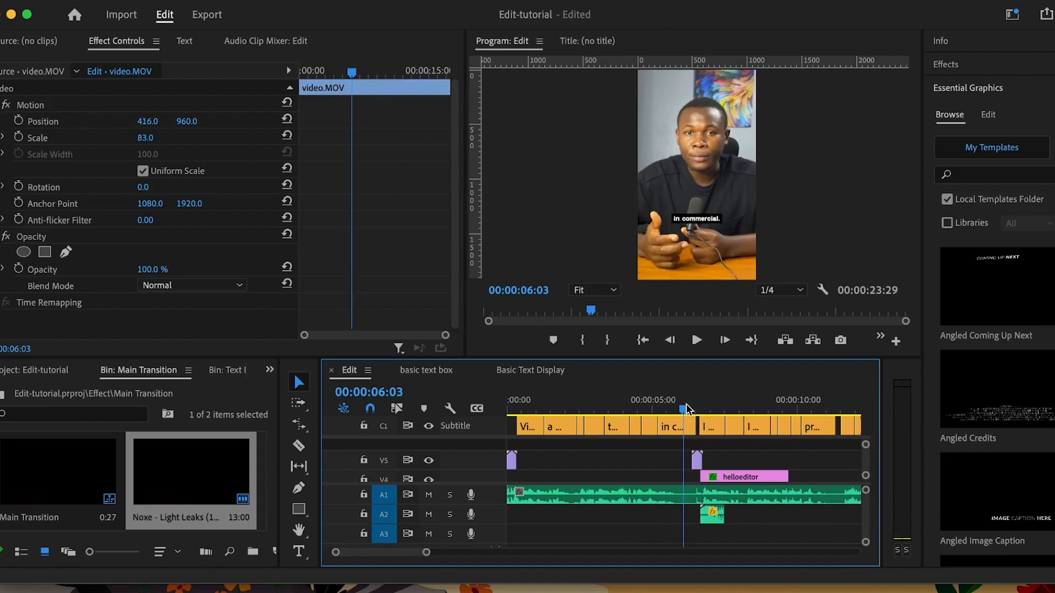
pyautogui.press('Left')
pyautogui.press('space')
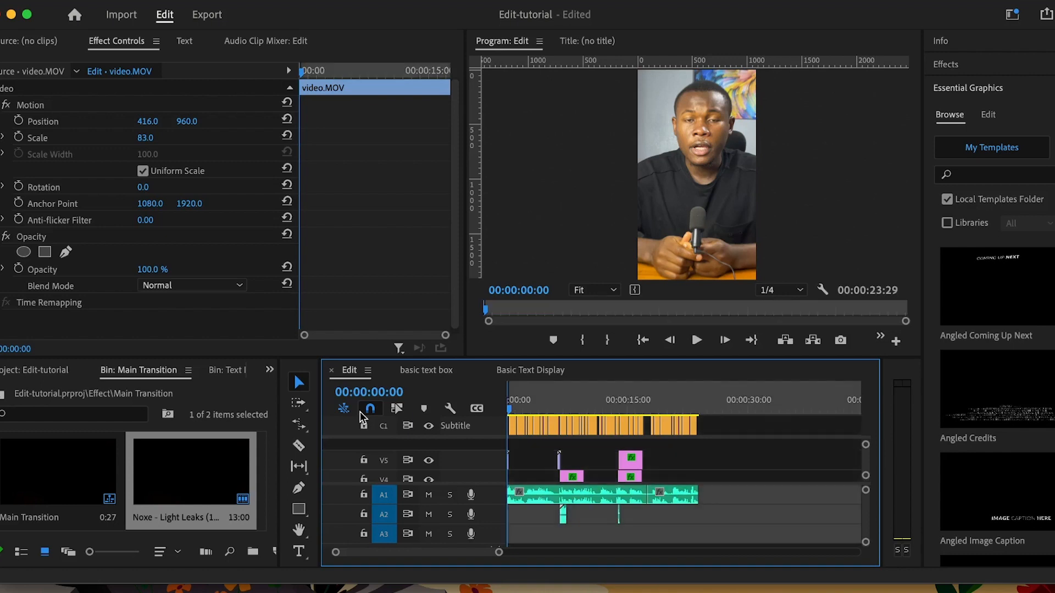
# - Mark the out point at 00:00:24:00 and export the marked range as Edit.mp4 in H.264 with the "test" preset
pyautogui.moveTo(634, 413)
pyautogui.mouseDown()
pyautogui.moveTo(714, 411)
pyautogui.moveTo(700, 409)
pyautogui.mouseUp()
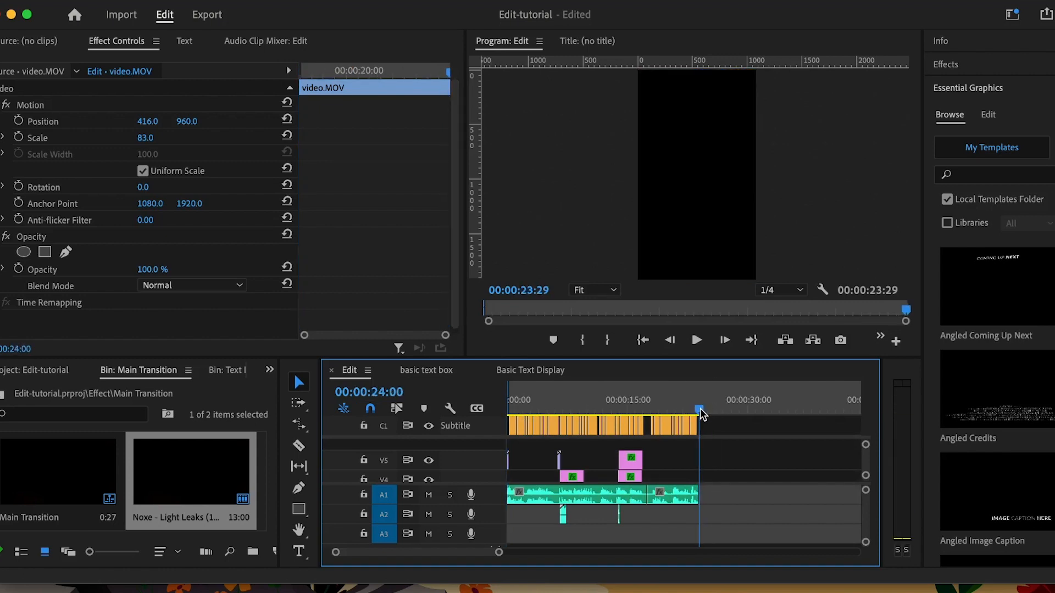
pyautogui.press('o')
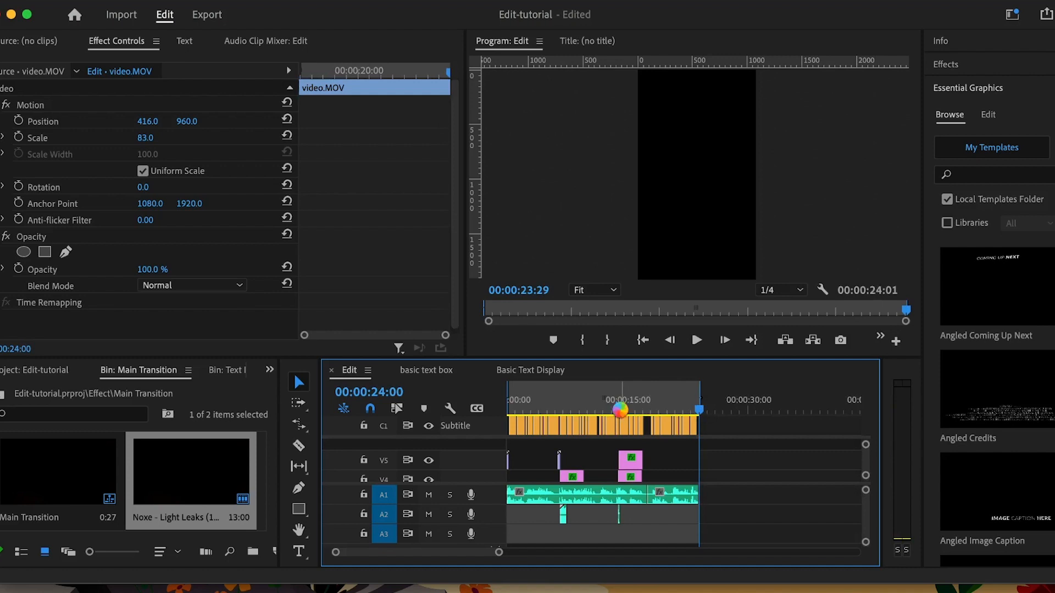
pyautogui.press('super+m')
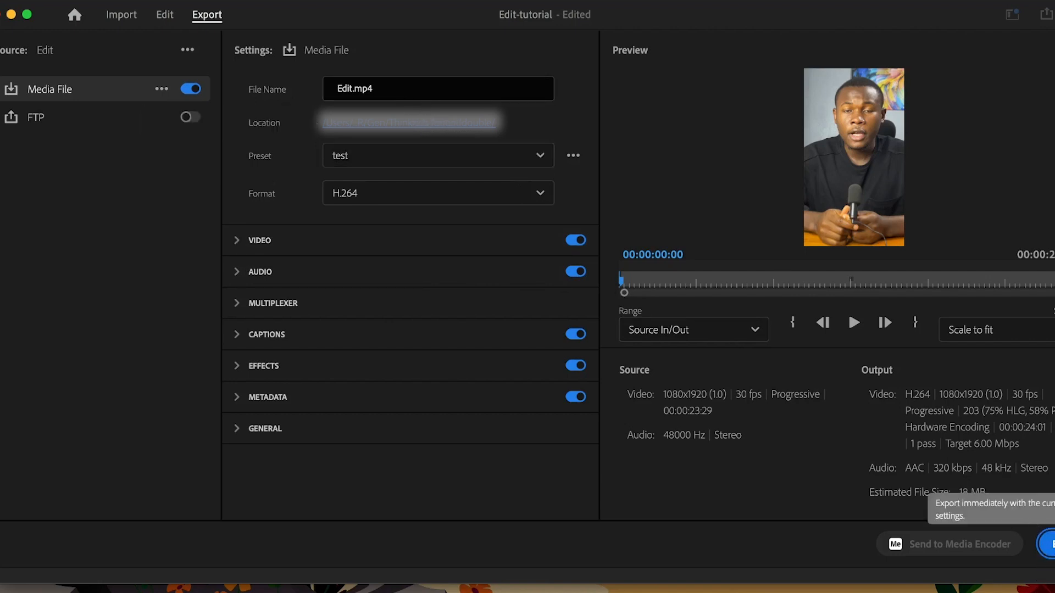
pyautogui.click(1046, 543)
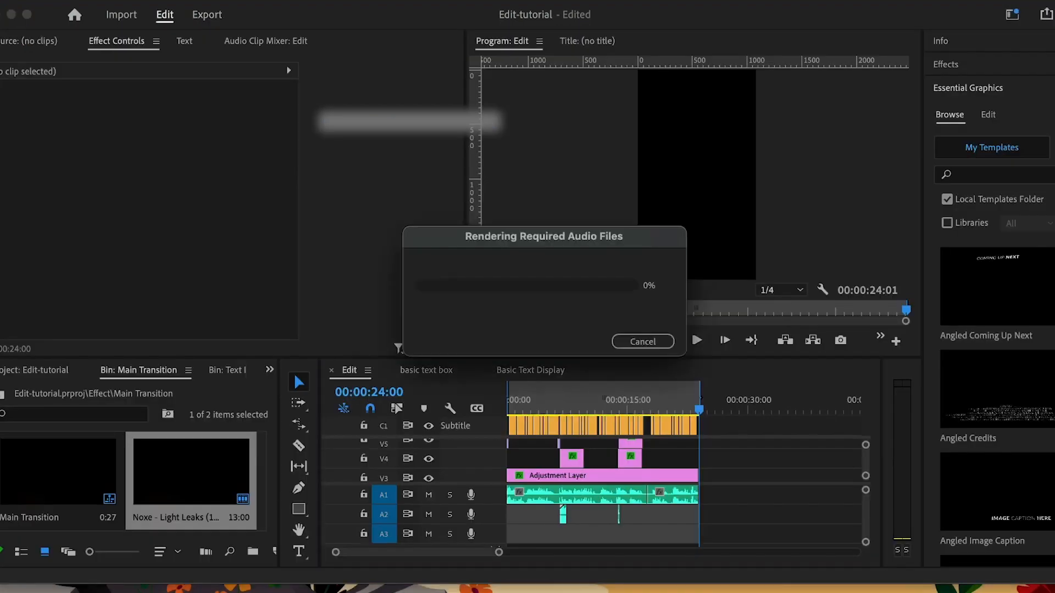